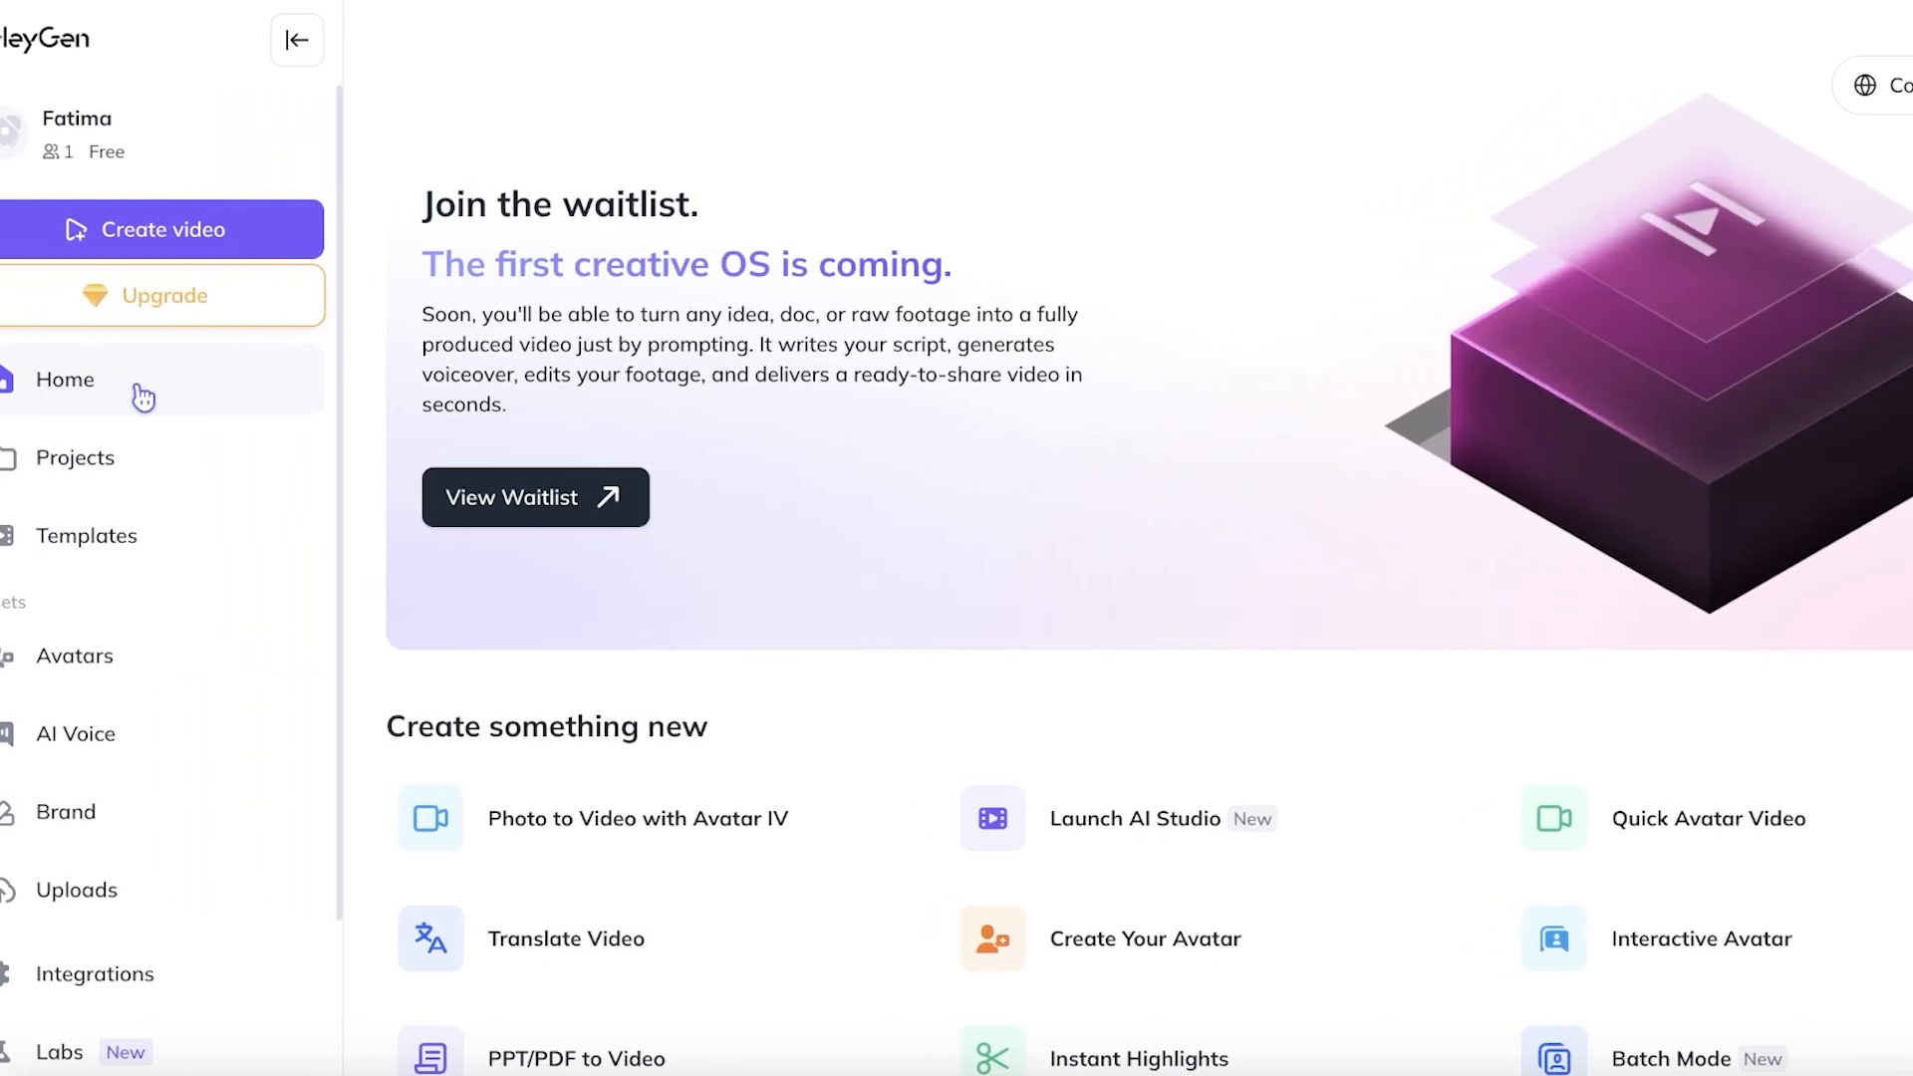
left_click(106, 460)
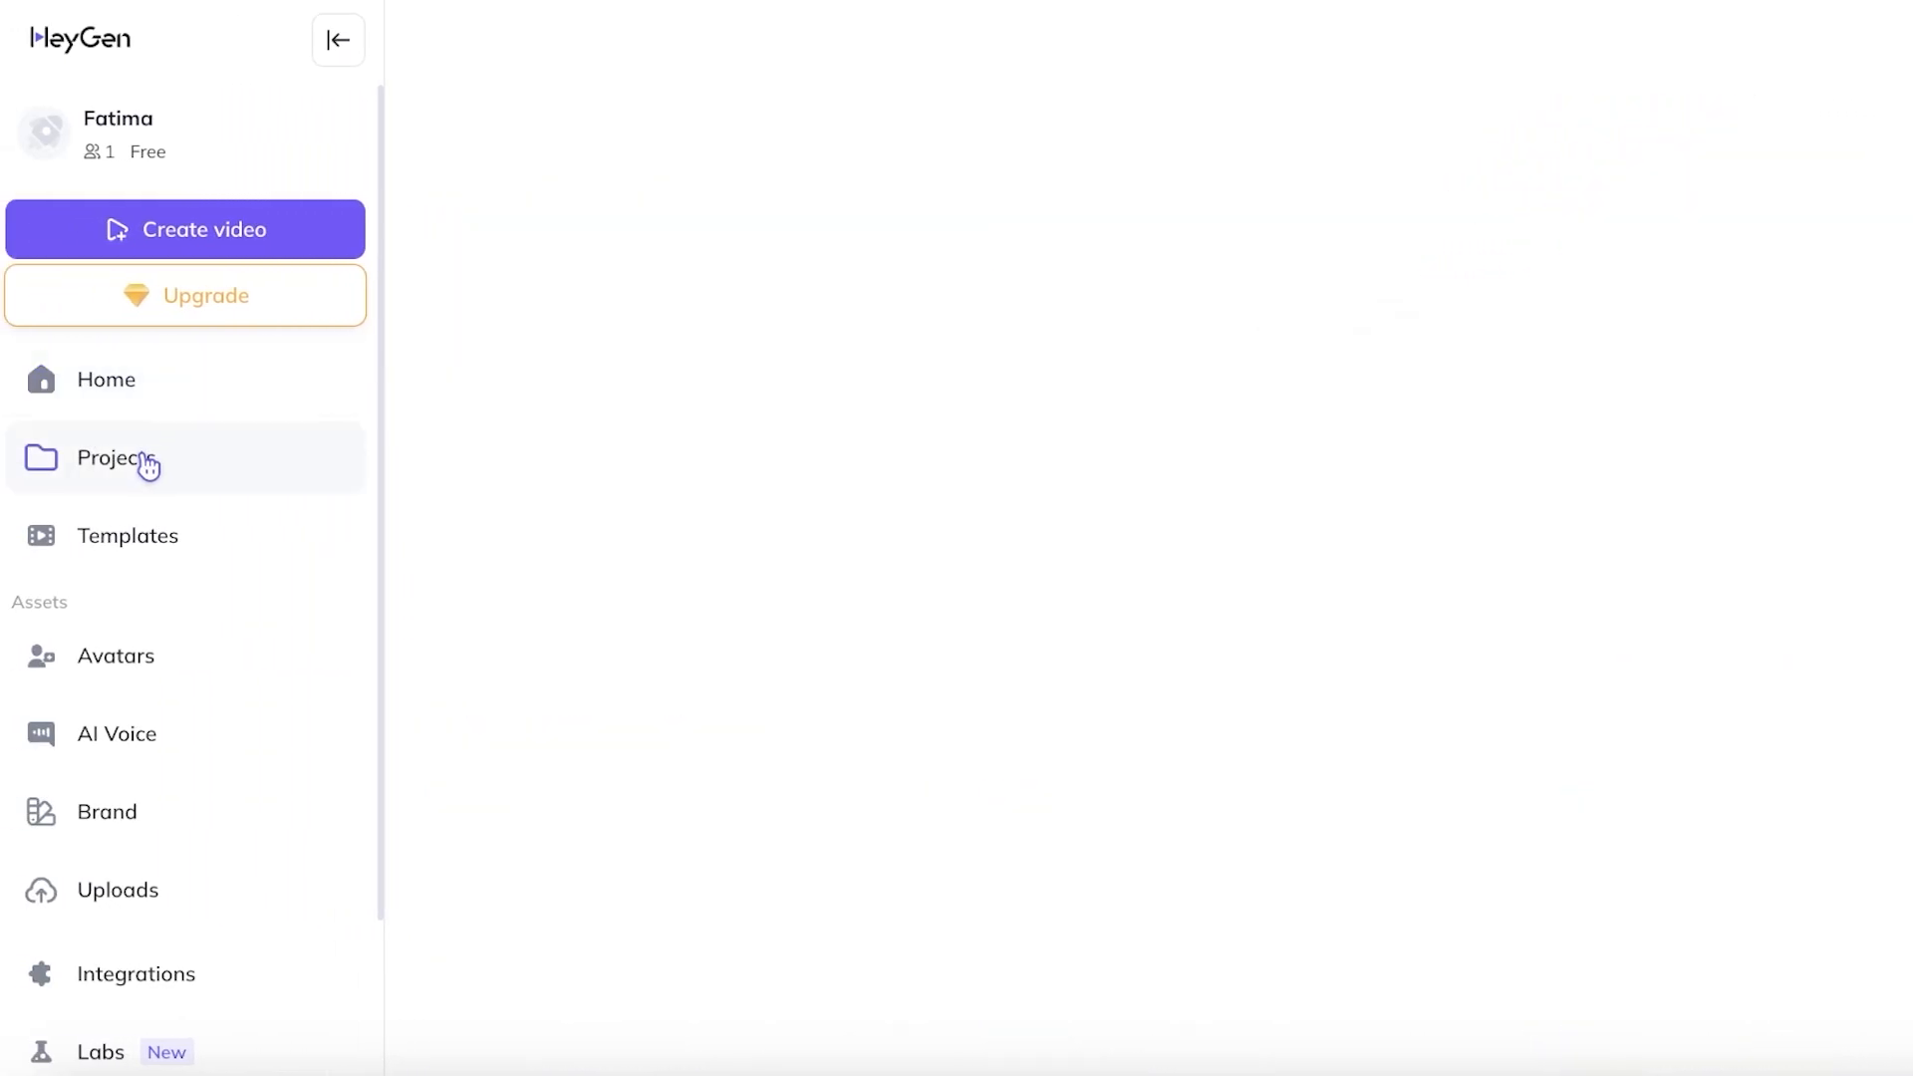
left_click(252, 249)
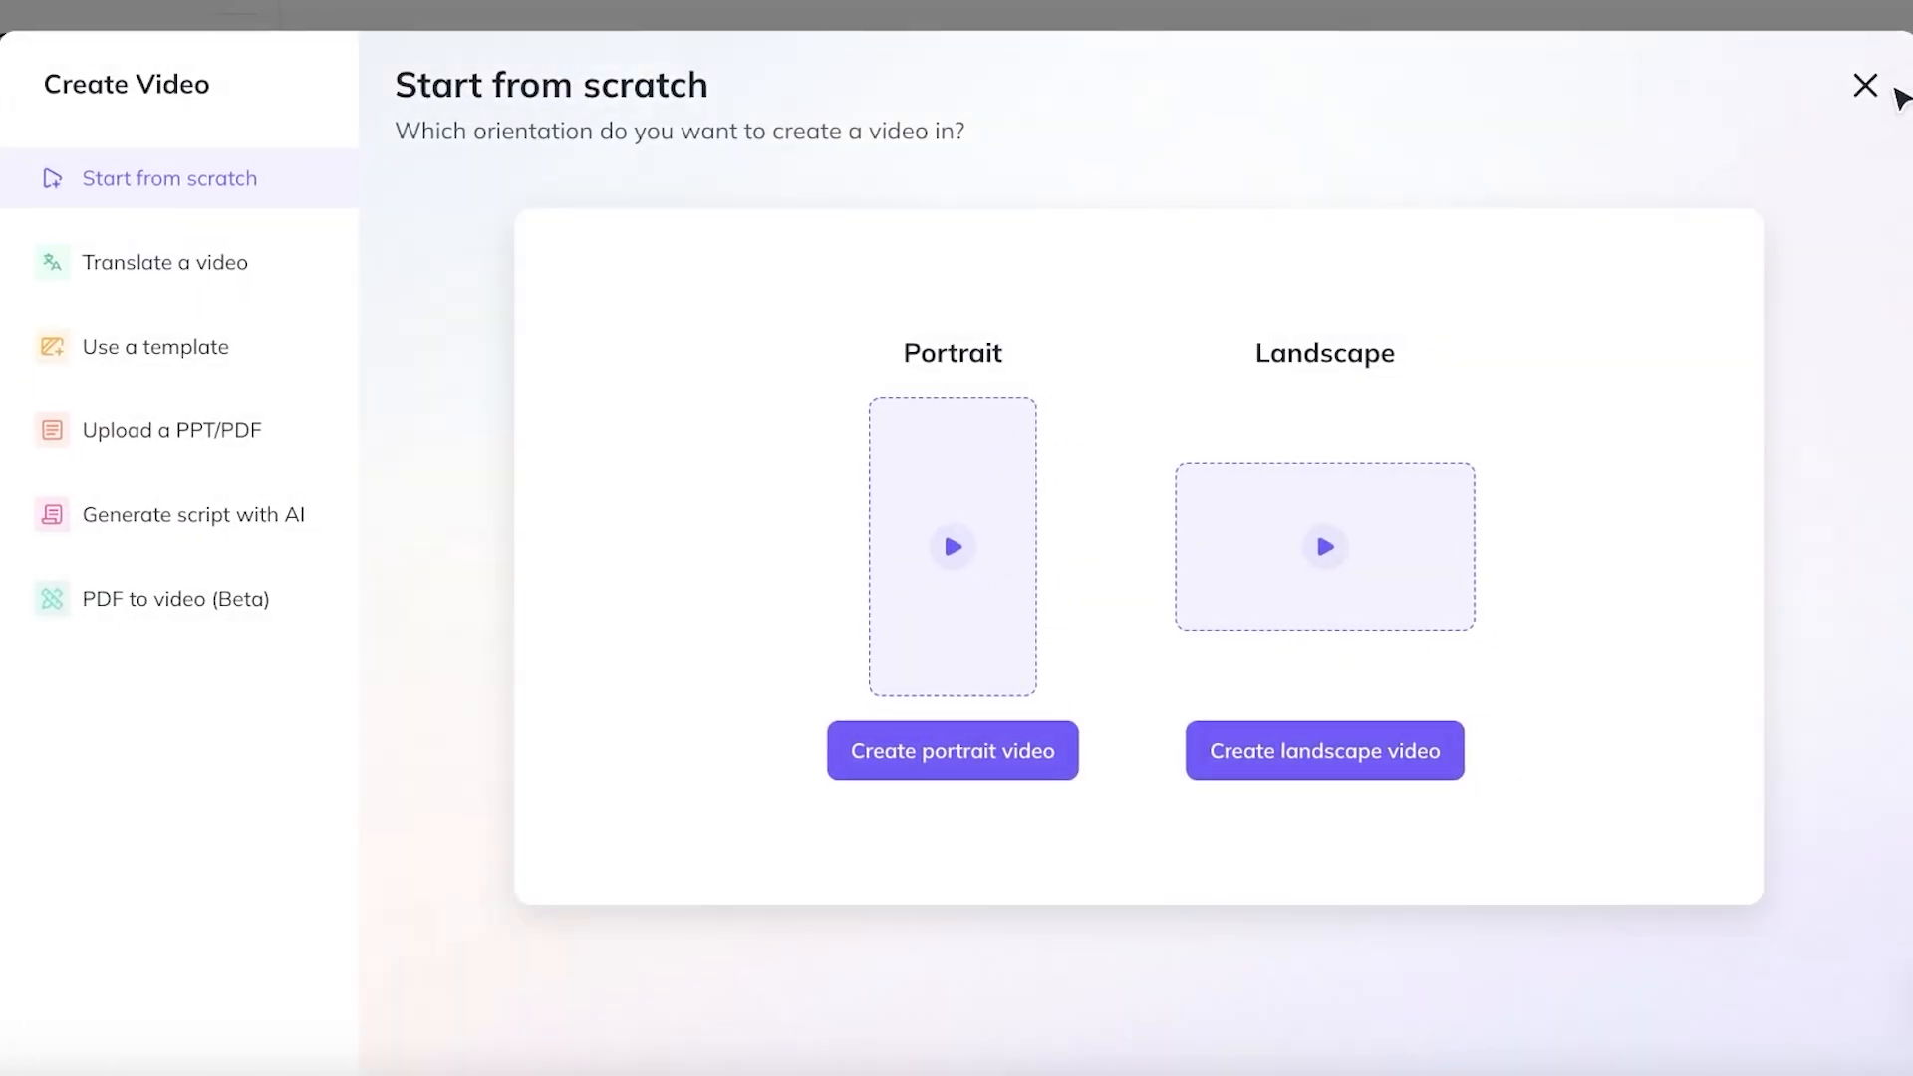
left_click(1864, 86)
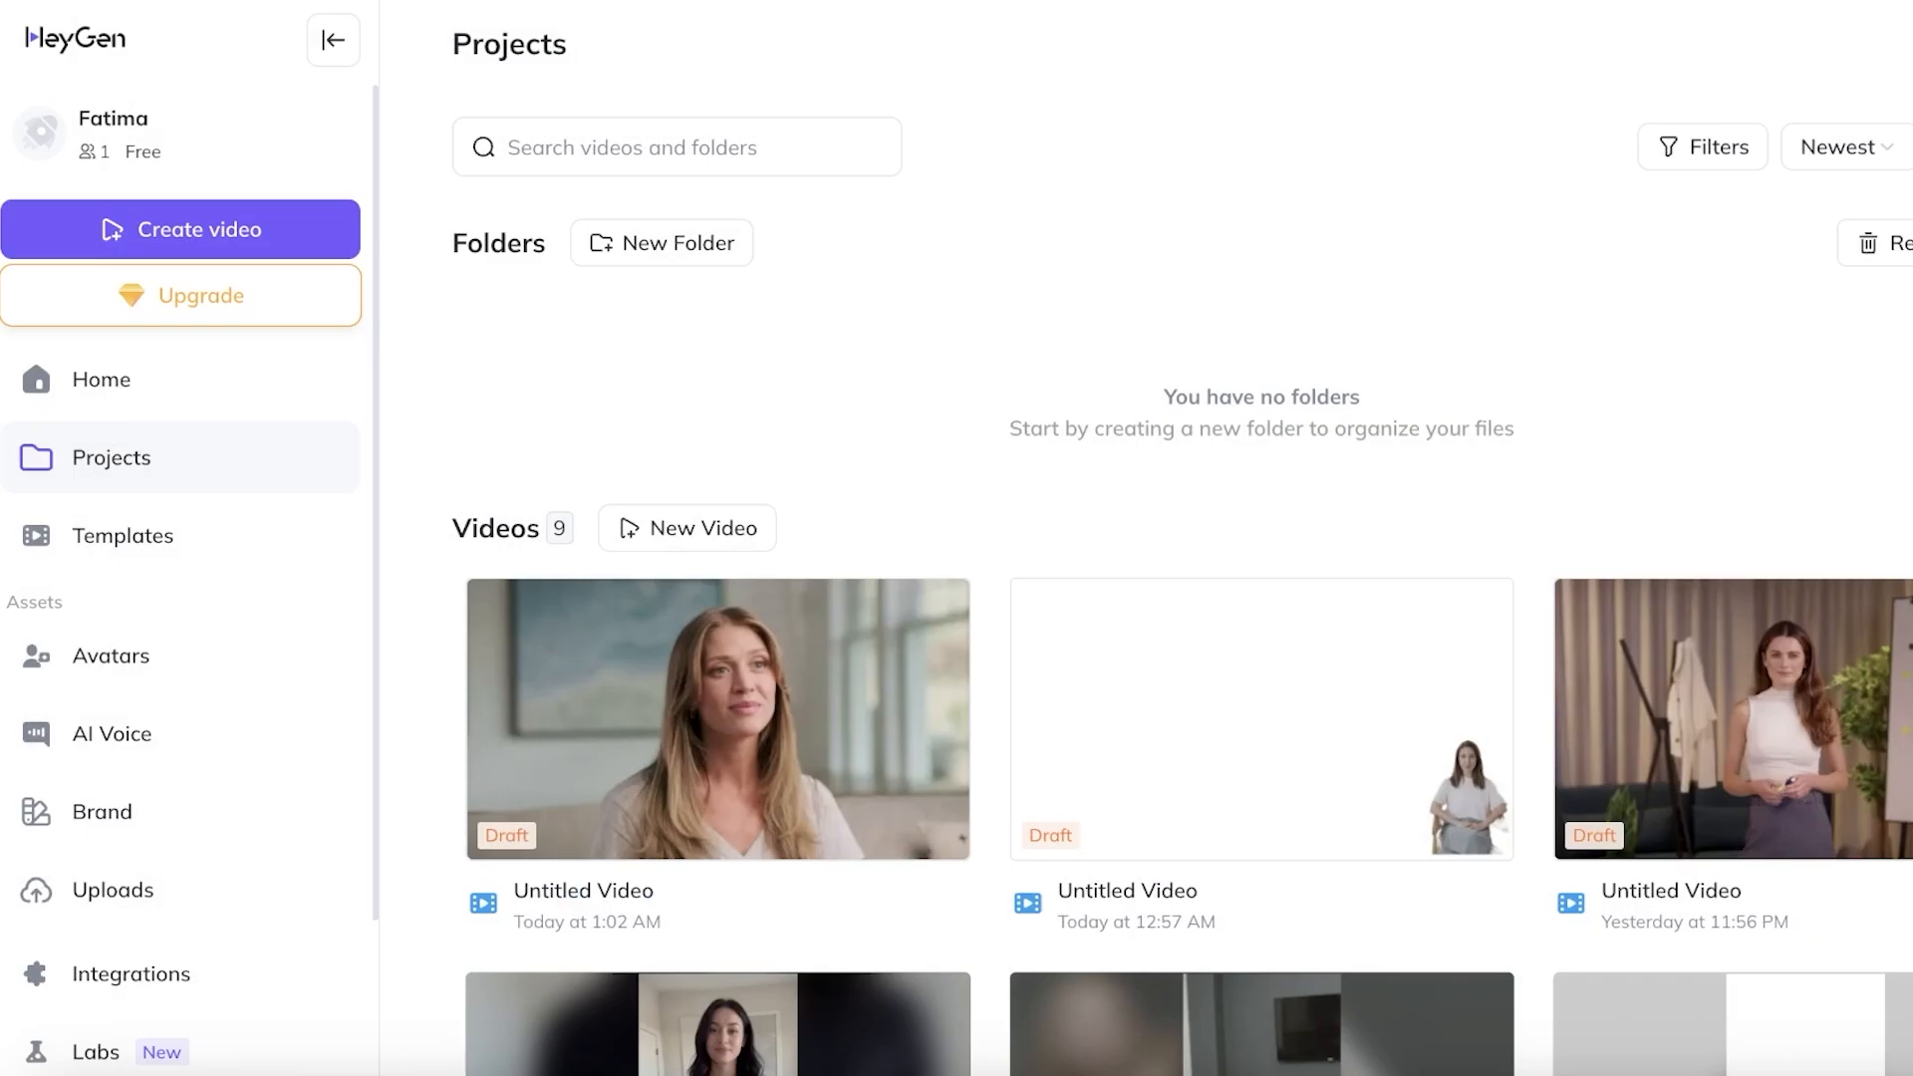
Step: Open the avatar library and look over the personal and public avatar sections
left_click(279, 664)
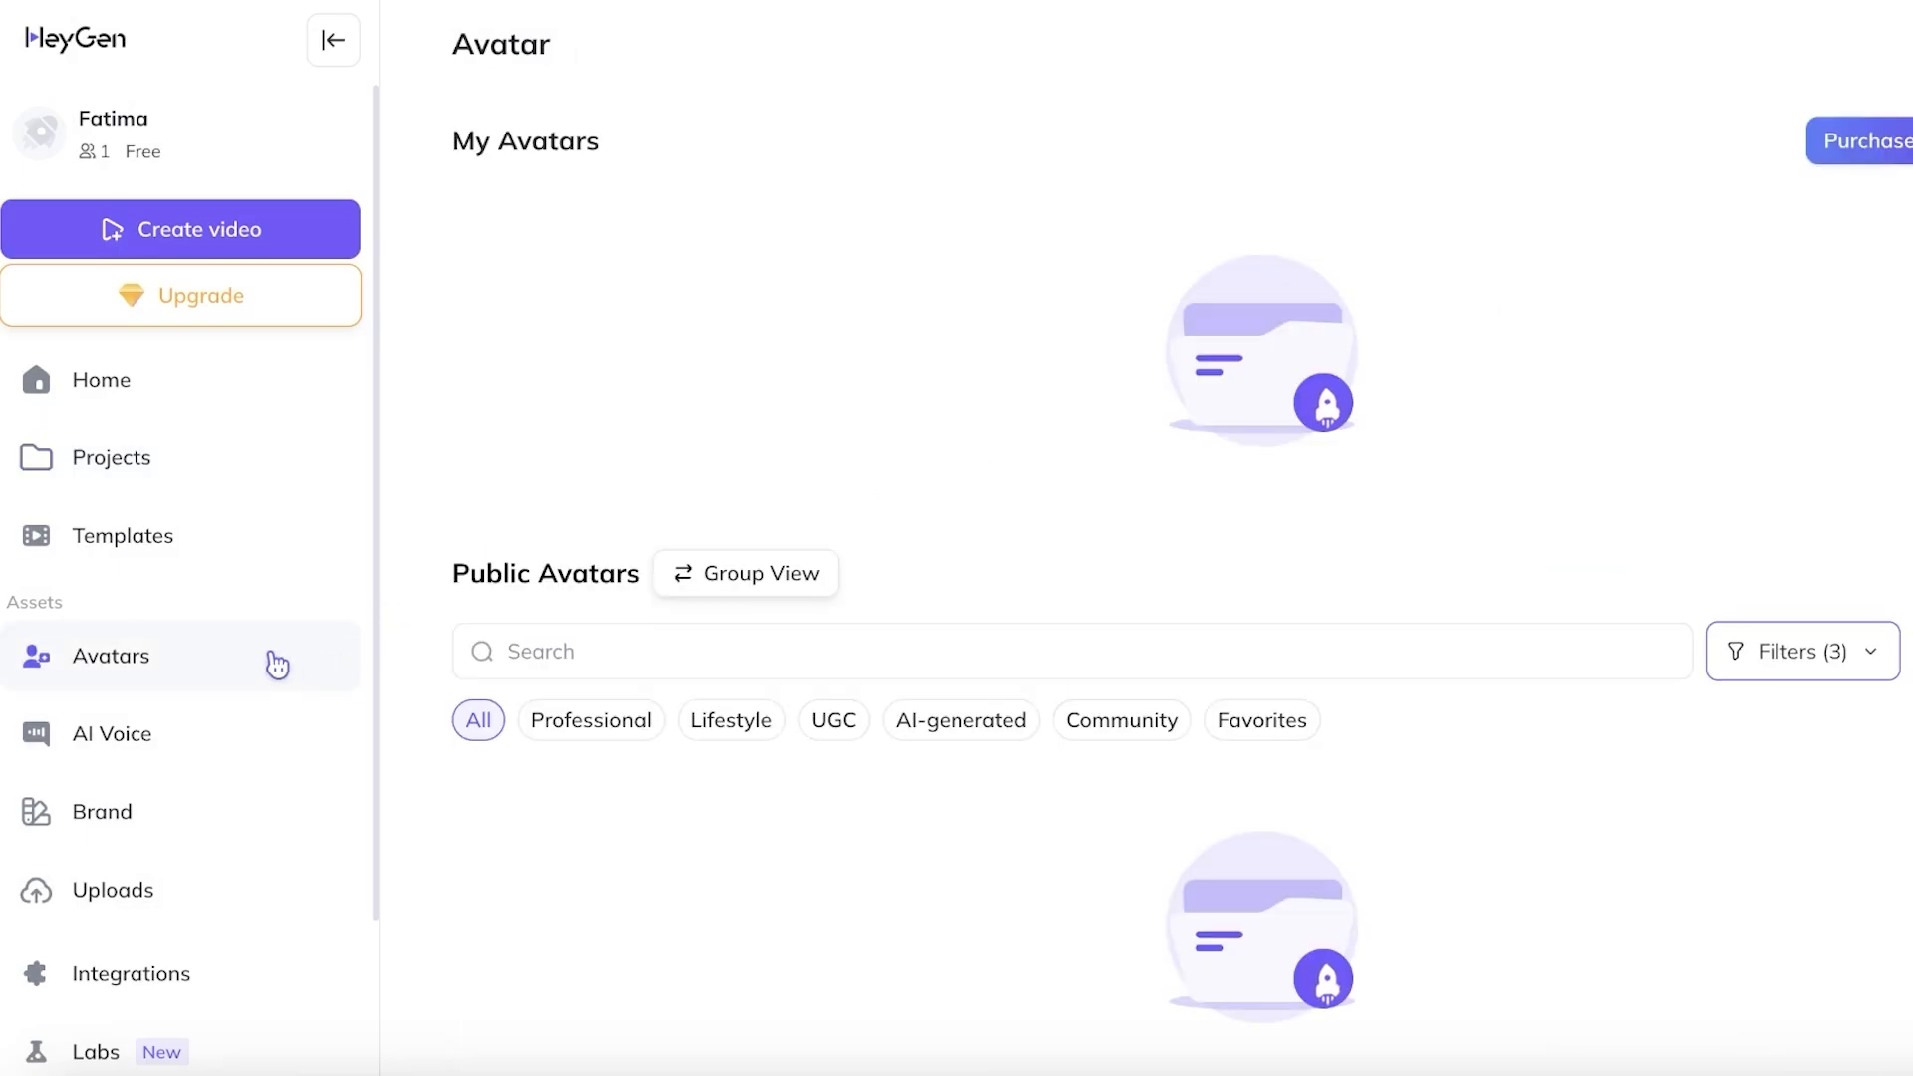
scroll(761, 559, "down", 2)
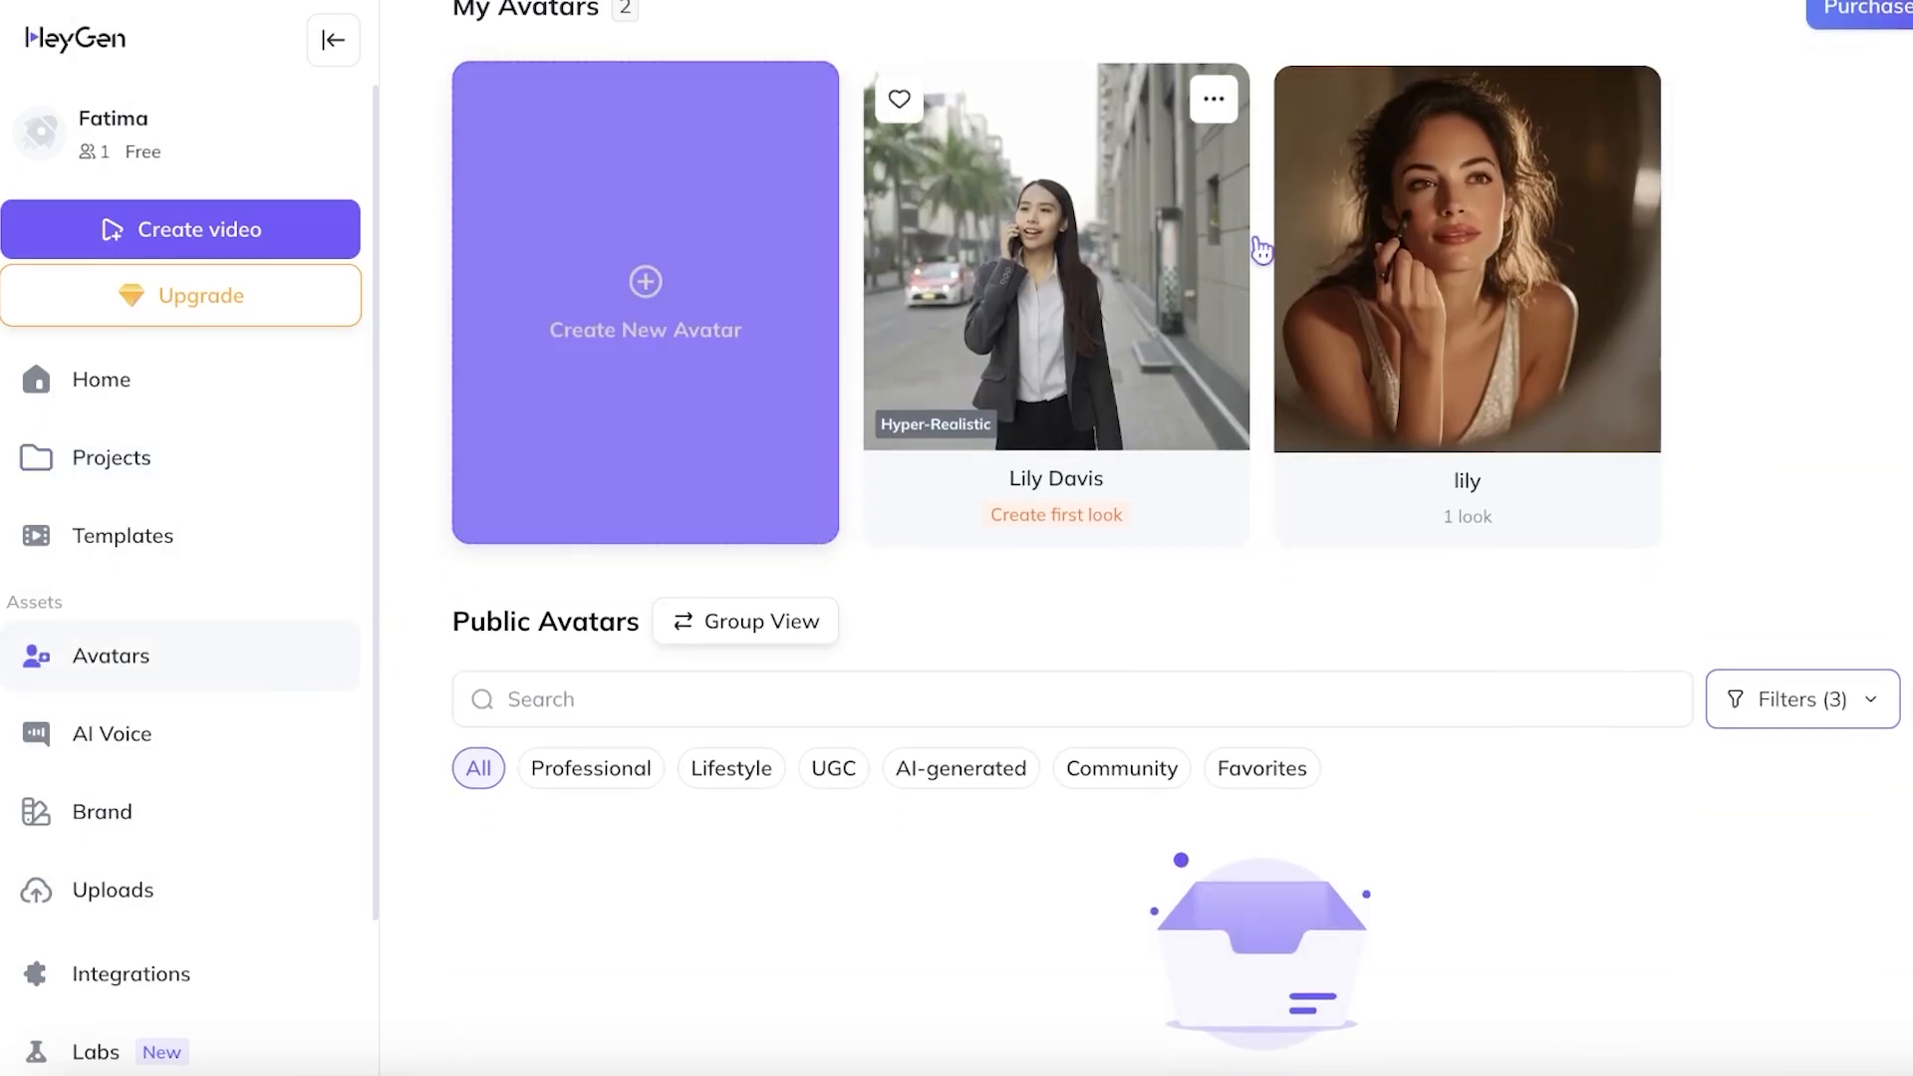
scroll(1690, 282, "down", 2)
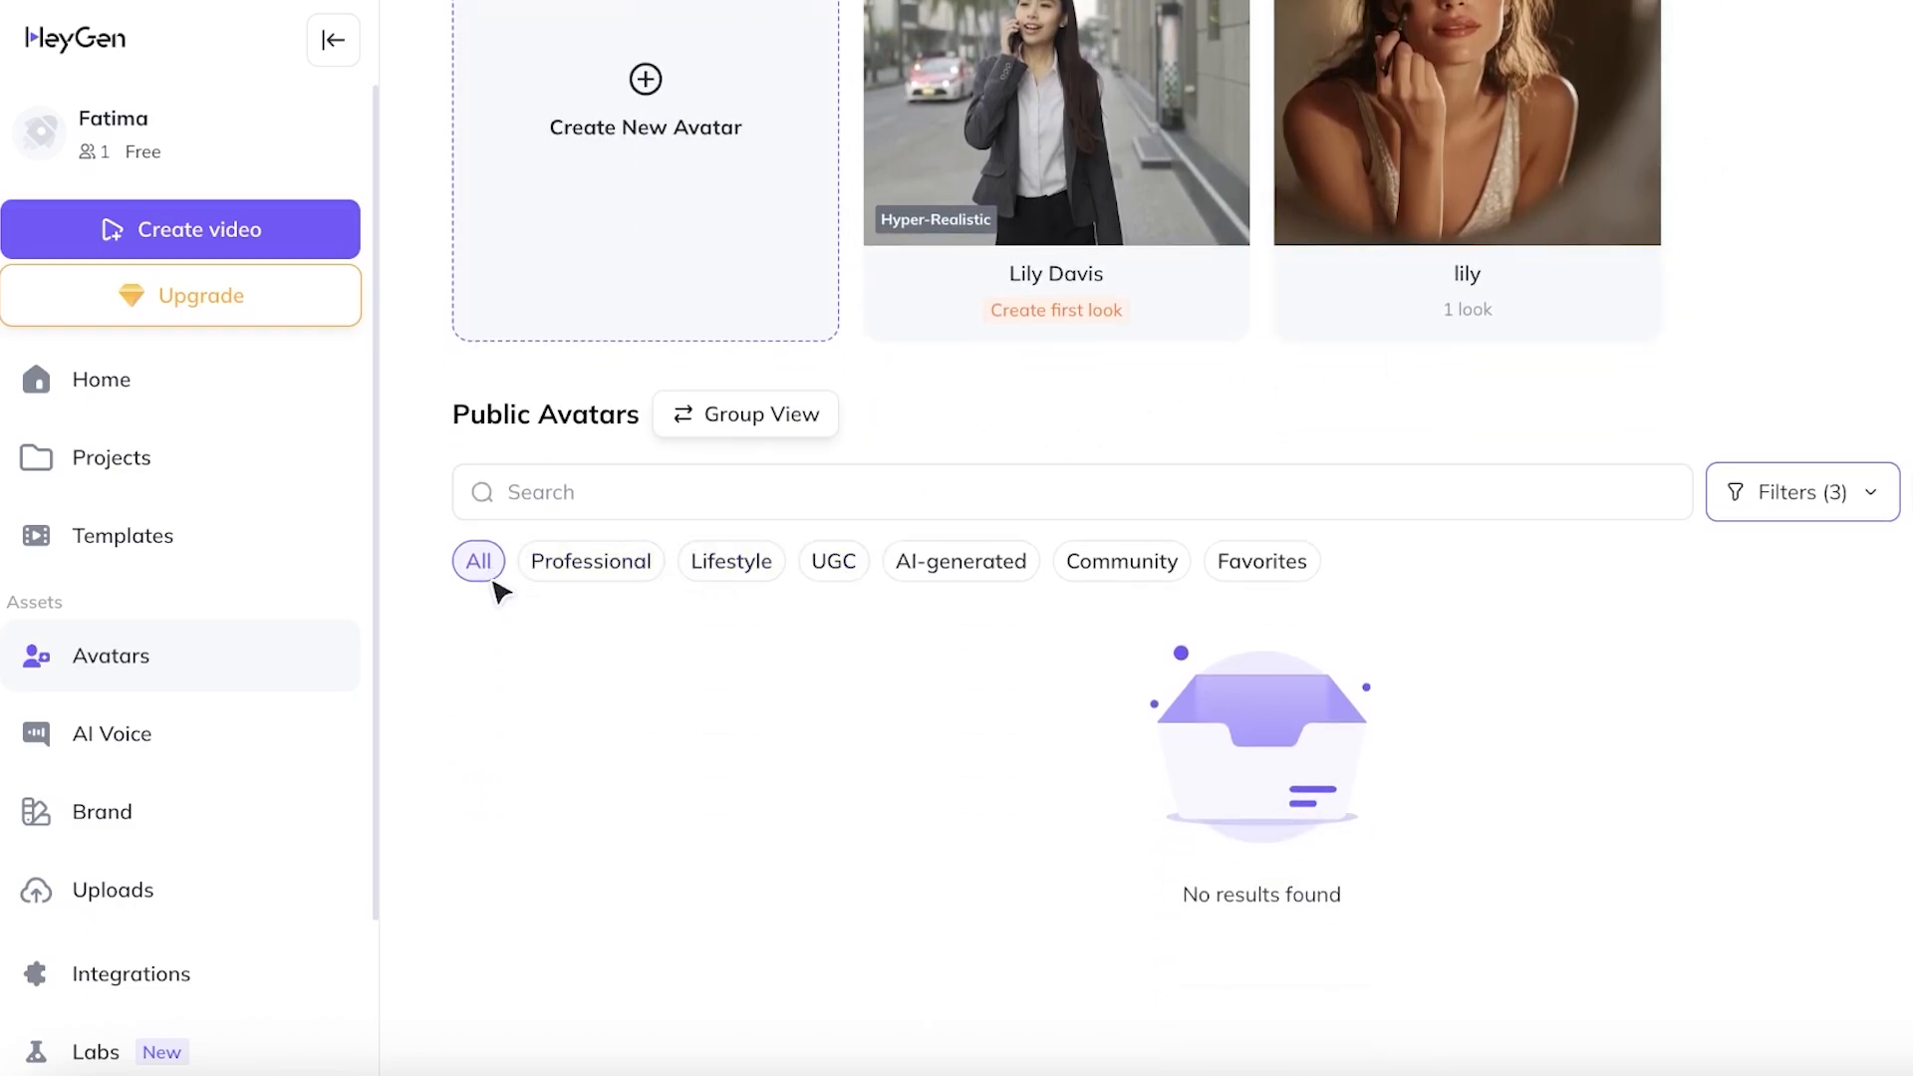
scroll(1086, 638, "up", 3)
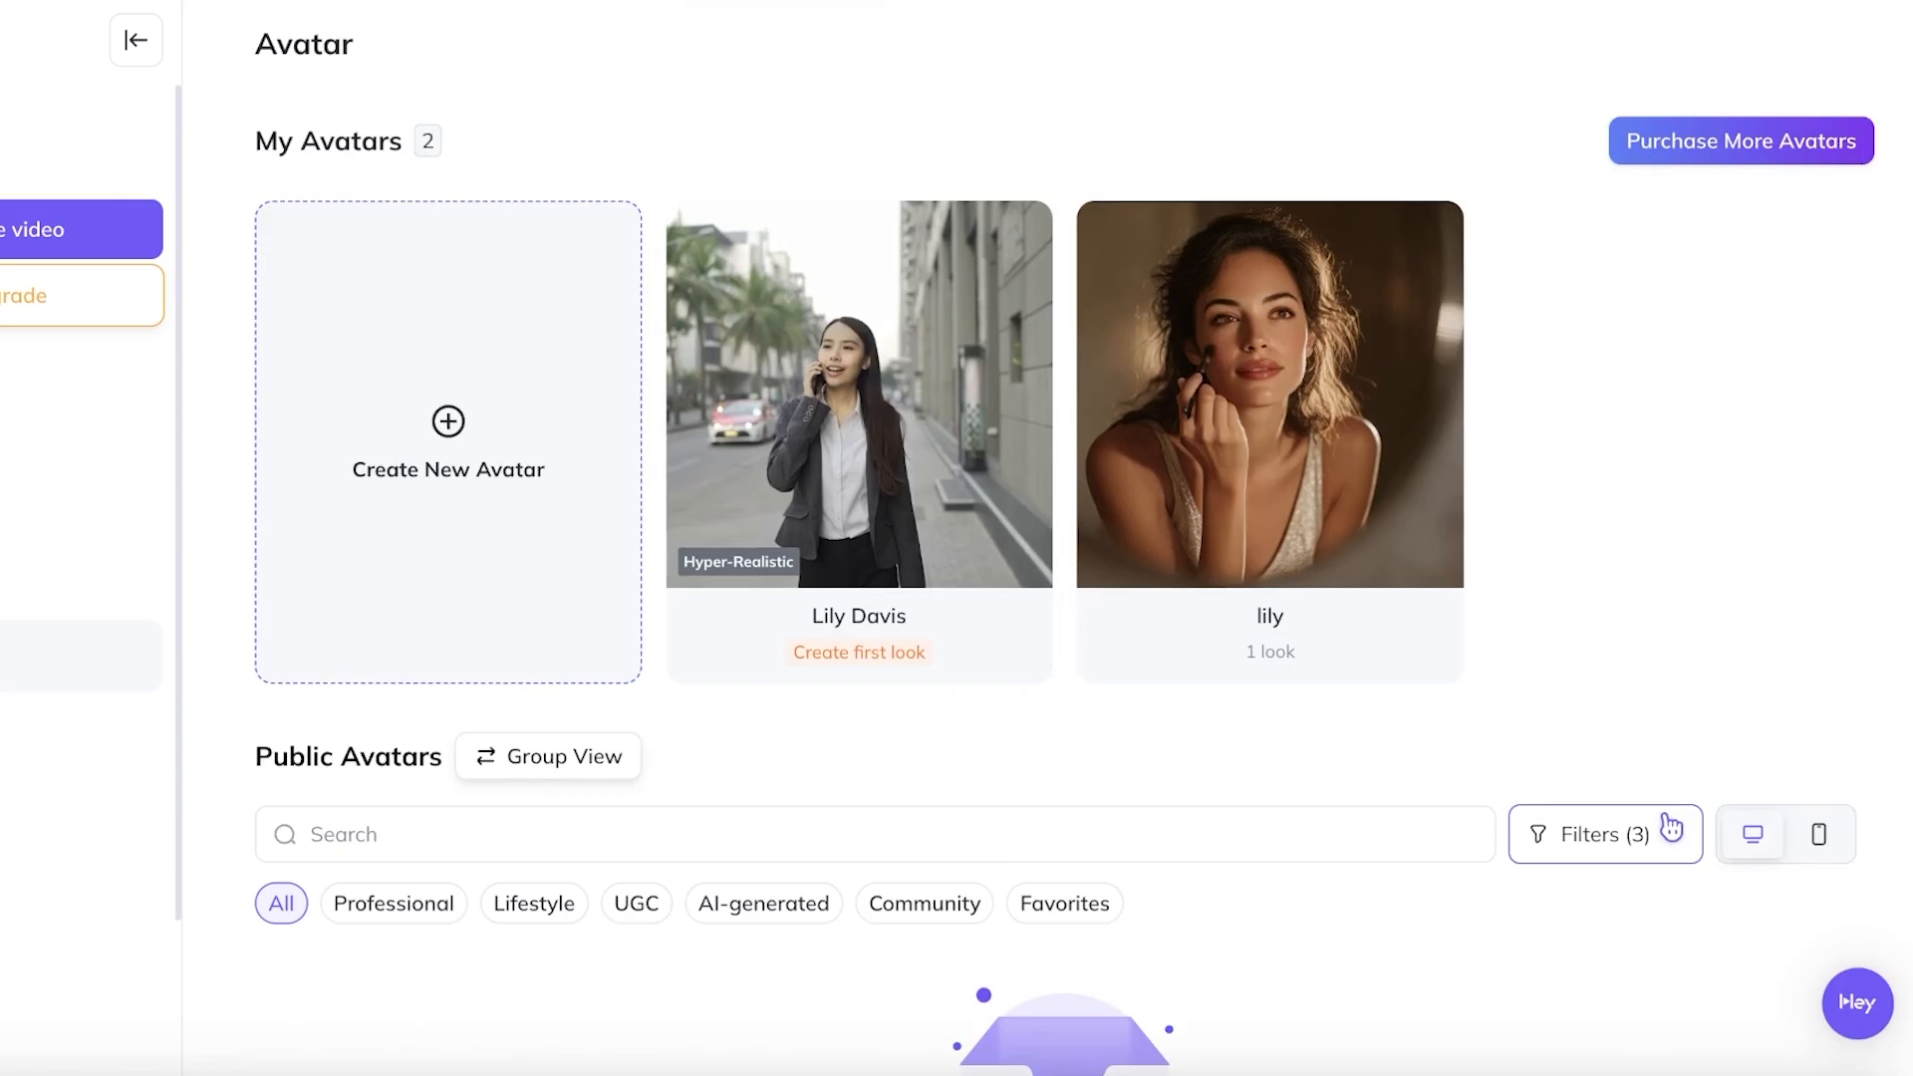
Step: Remove all active filters from the public avatars, including South Asian and Woman, and close the filter options
left_click(1865, 833)
left_click(1581, 452)
scroll(1311, 265, "down", 3)
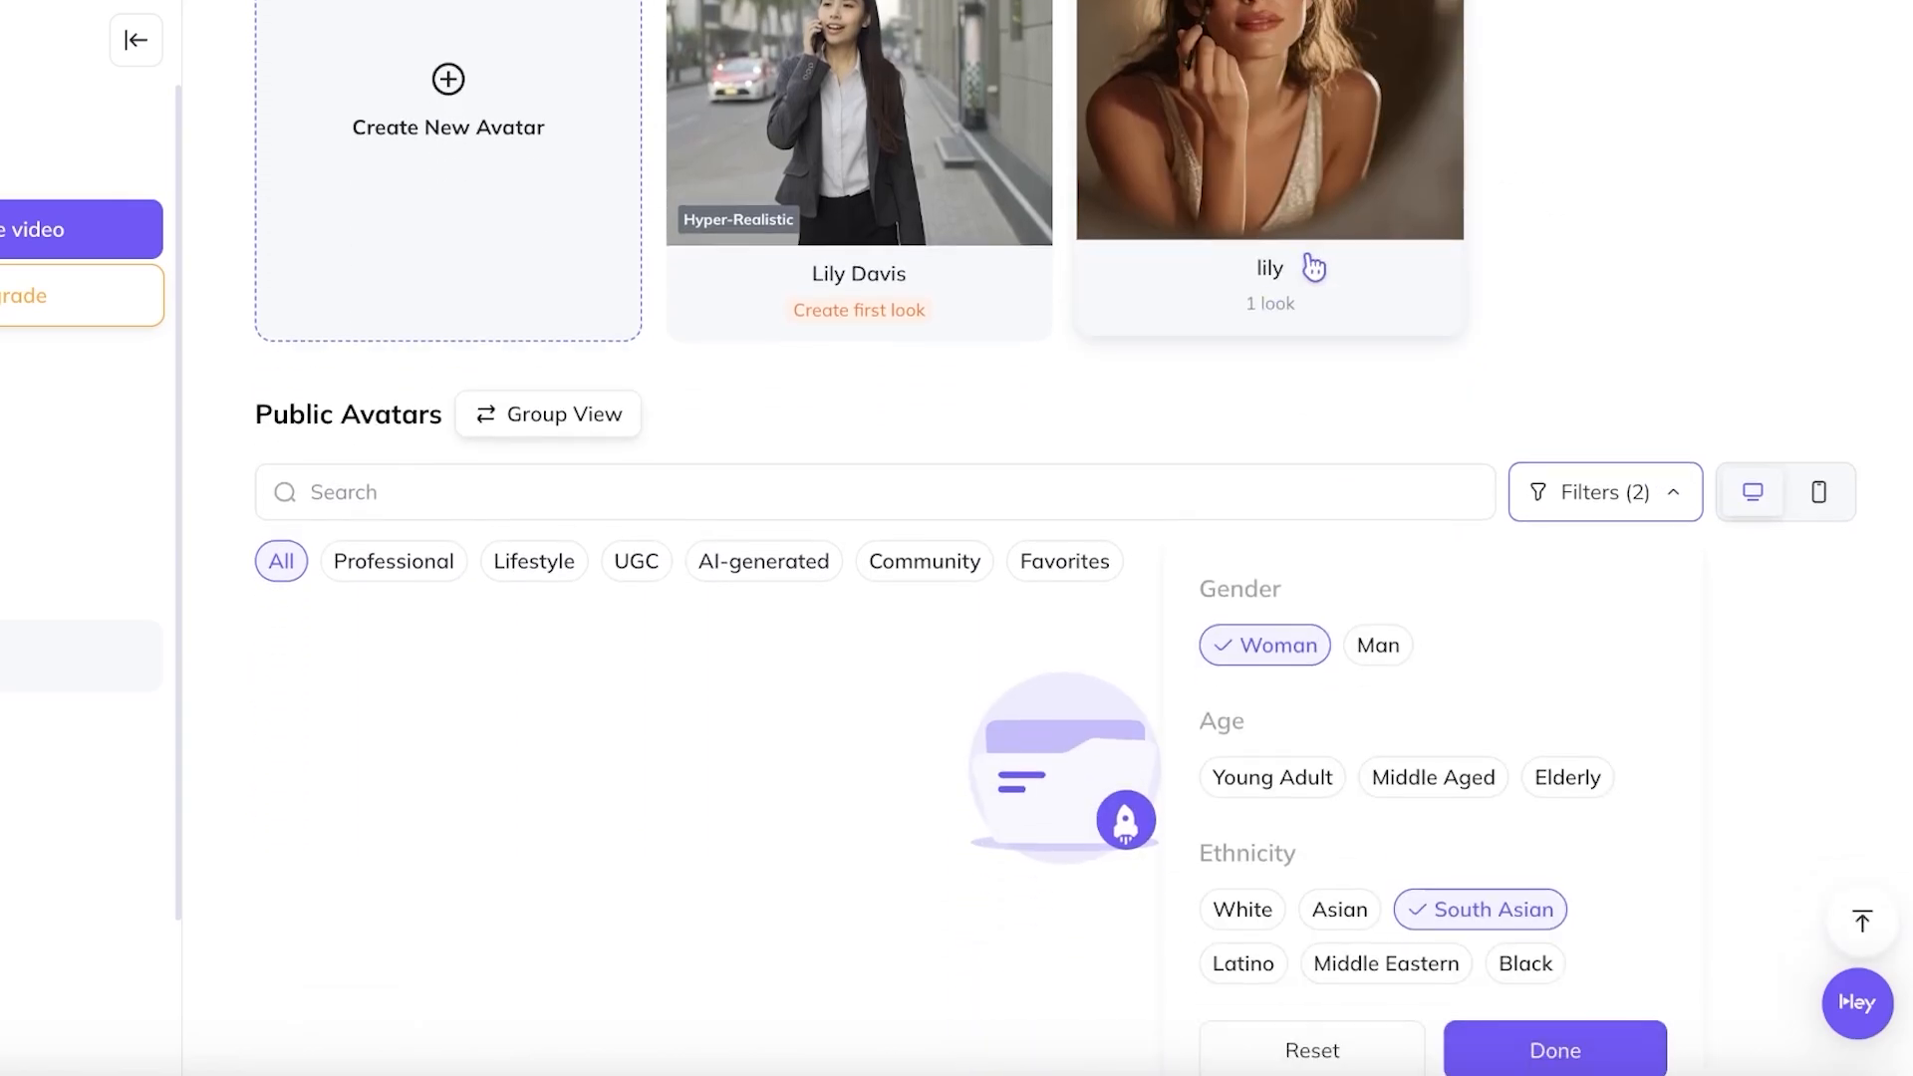
left_click(1454, 911)
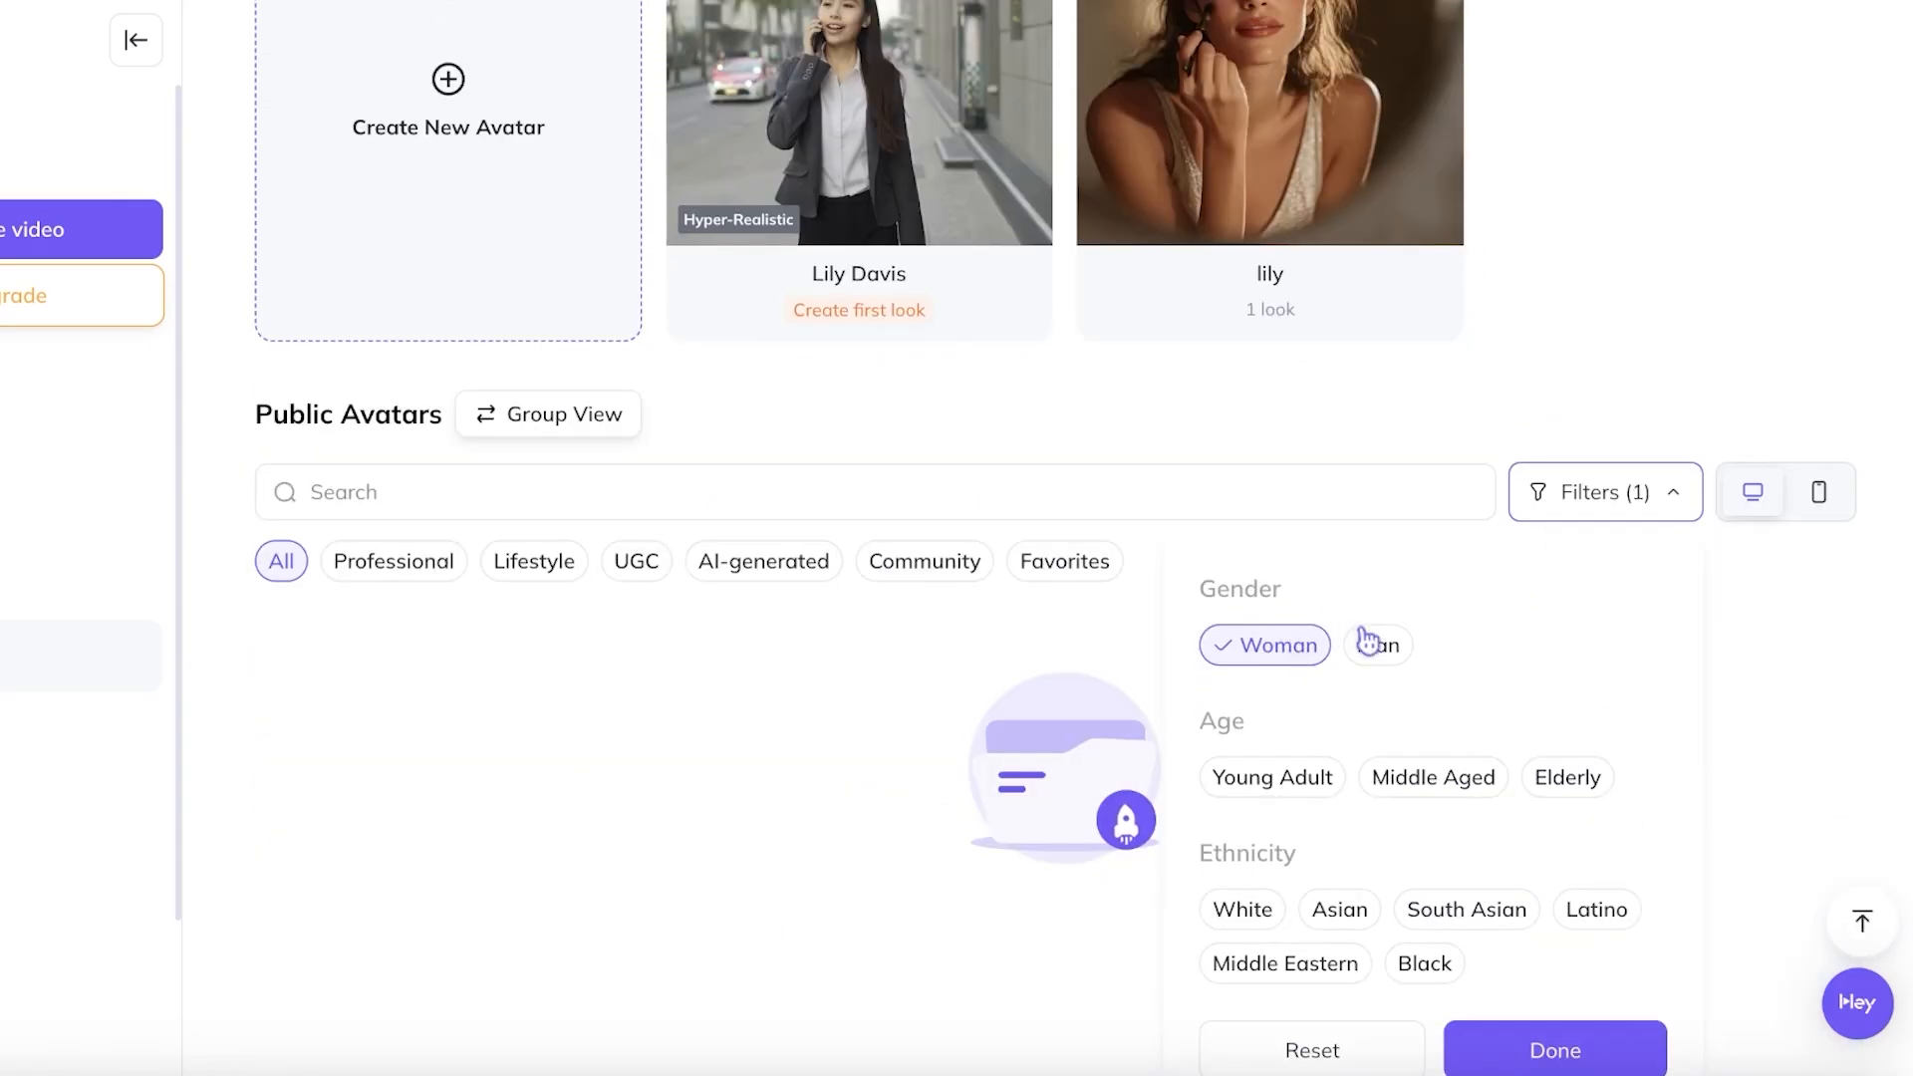
scroll(1310, 665, "down", 1)
left_click(1290, 550)
scroll(1554, 448, "down", 2)
left_click(1620, 253)
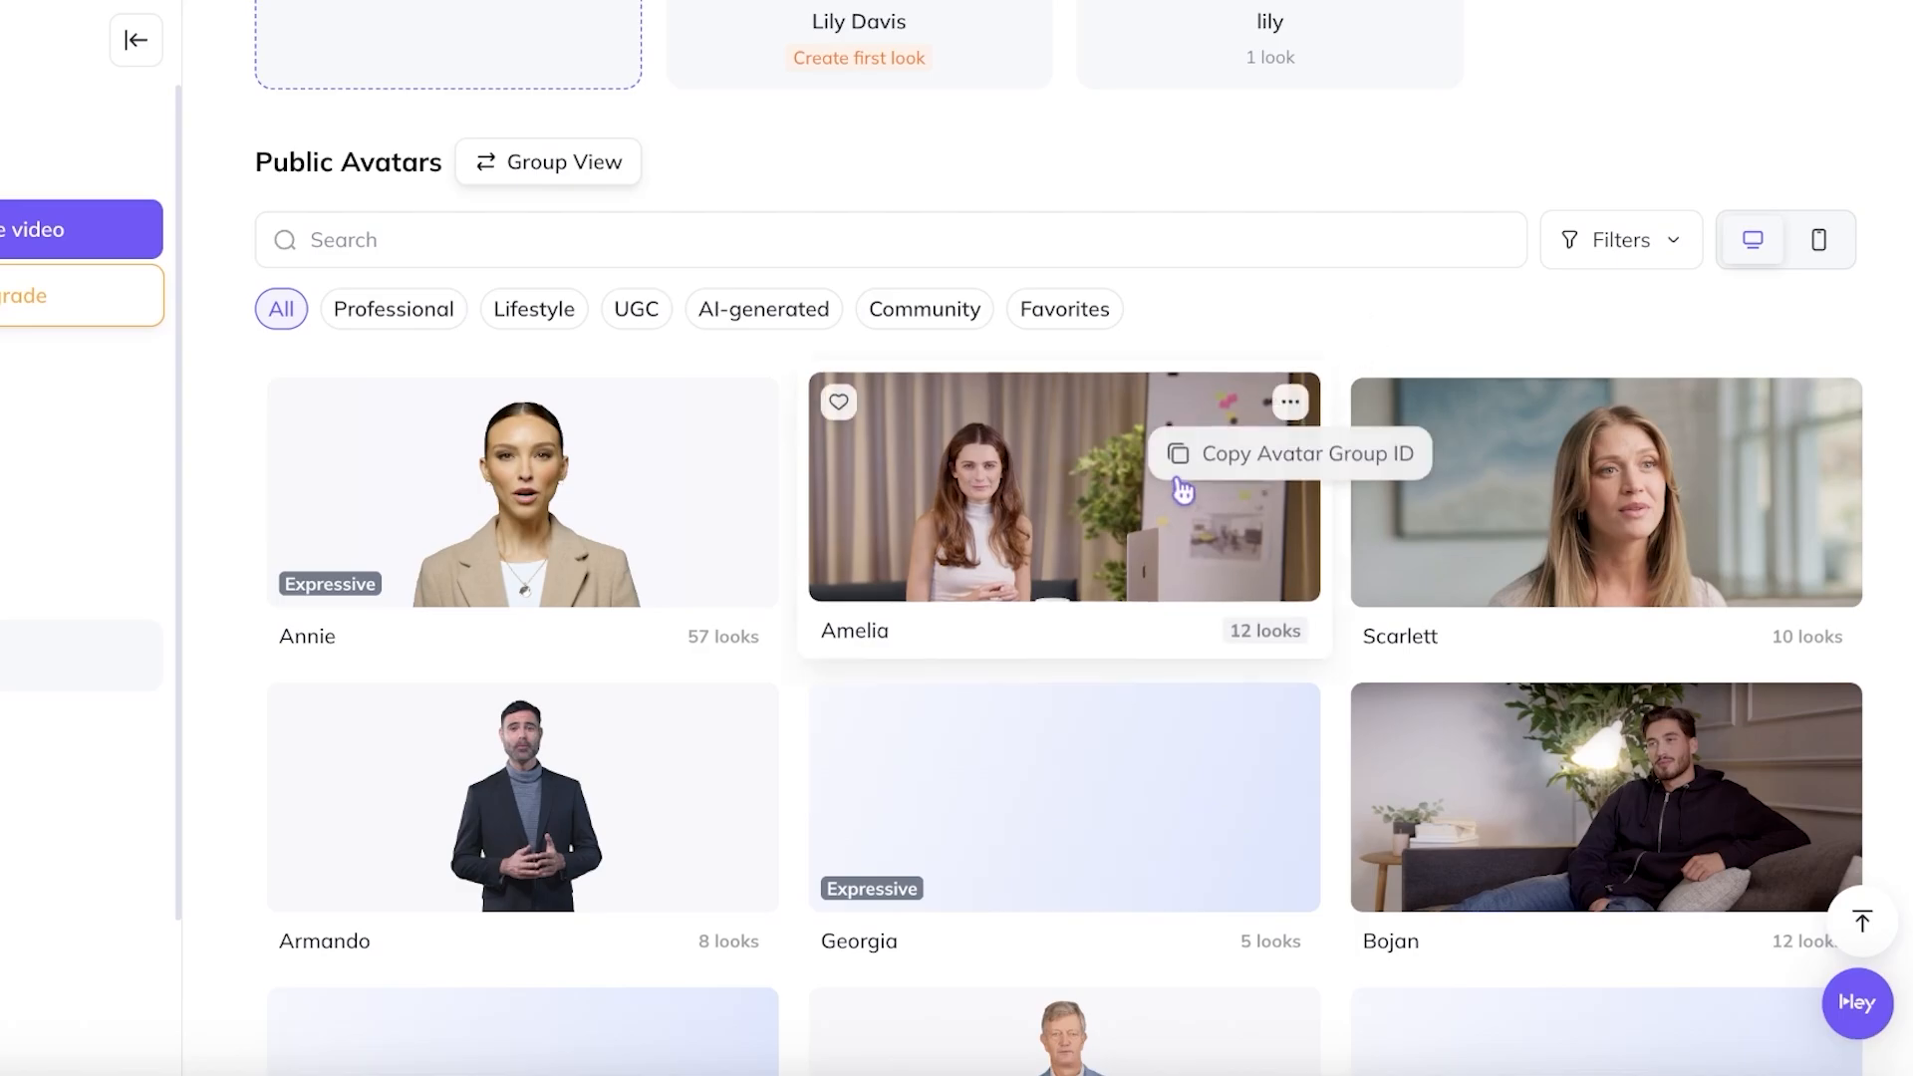
Step: Browse the public avatars and restrict the list to the UGC category
scroll(1179, 482, "down", 6)
scroll(1336, 457, "up", 7)
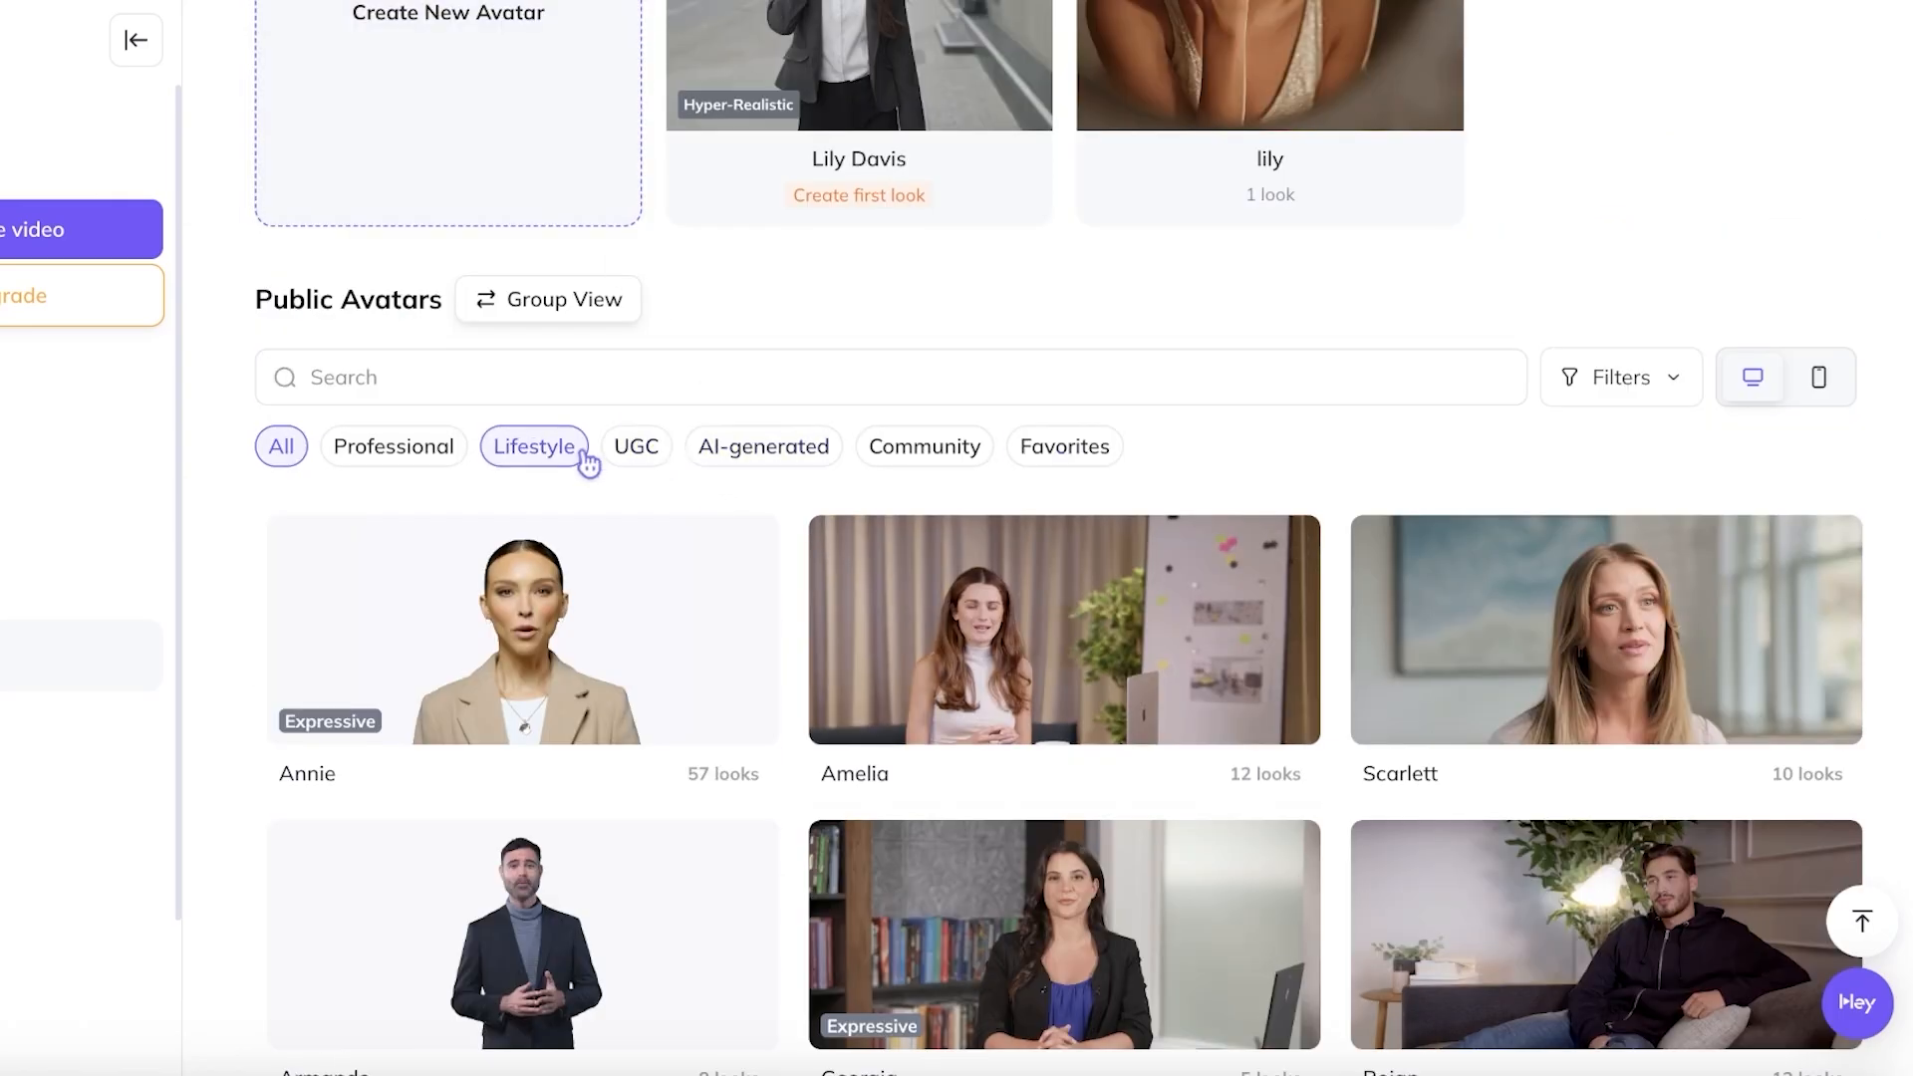
left_click(629, 448)
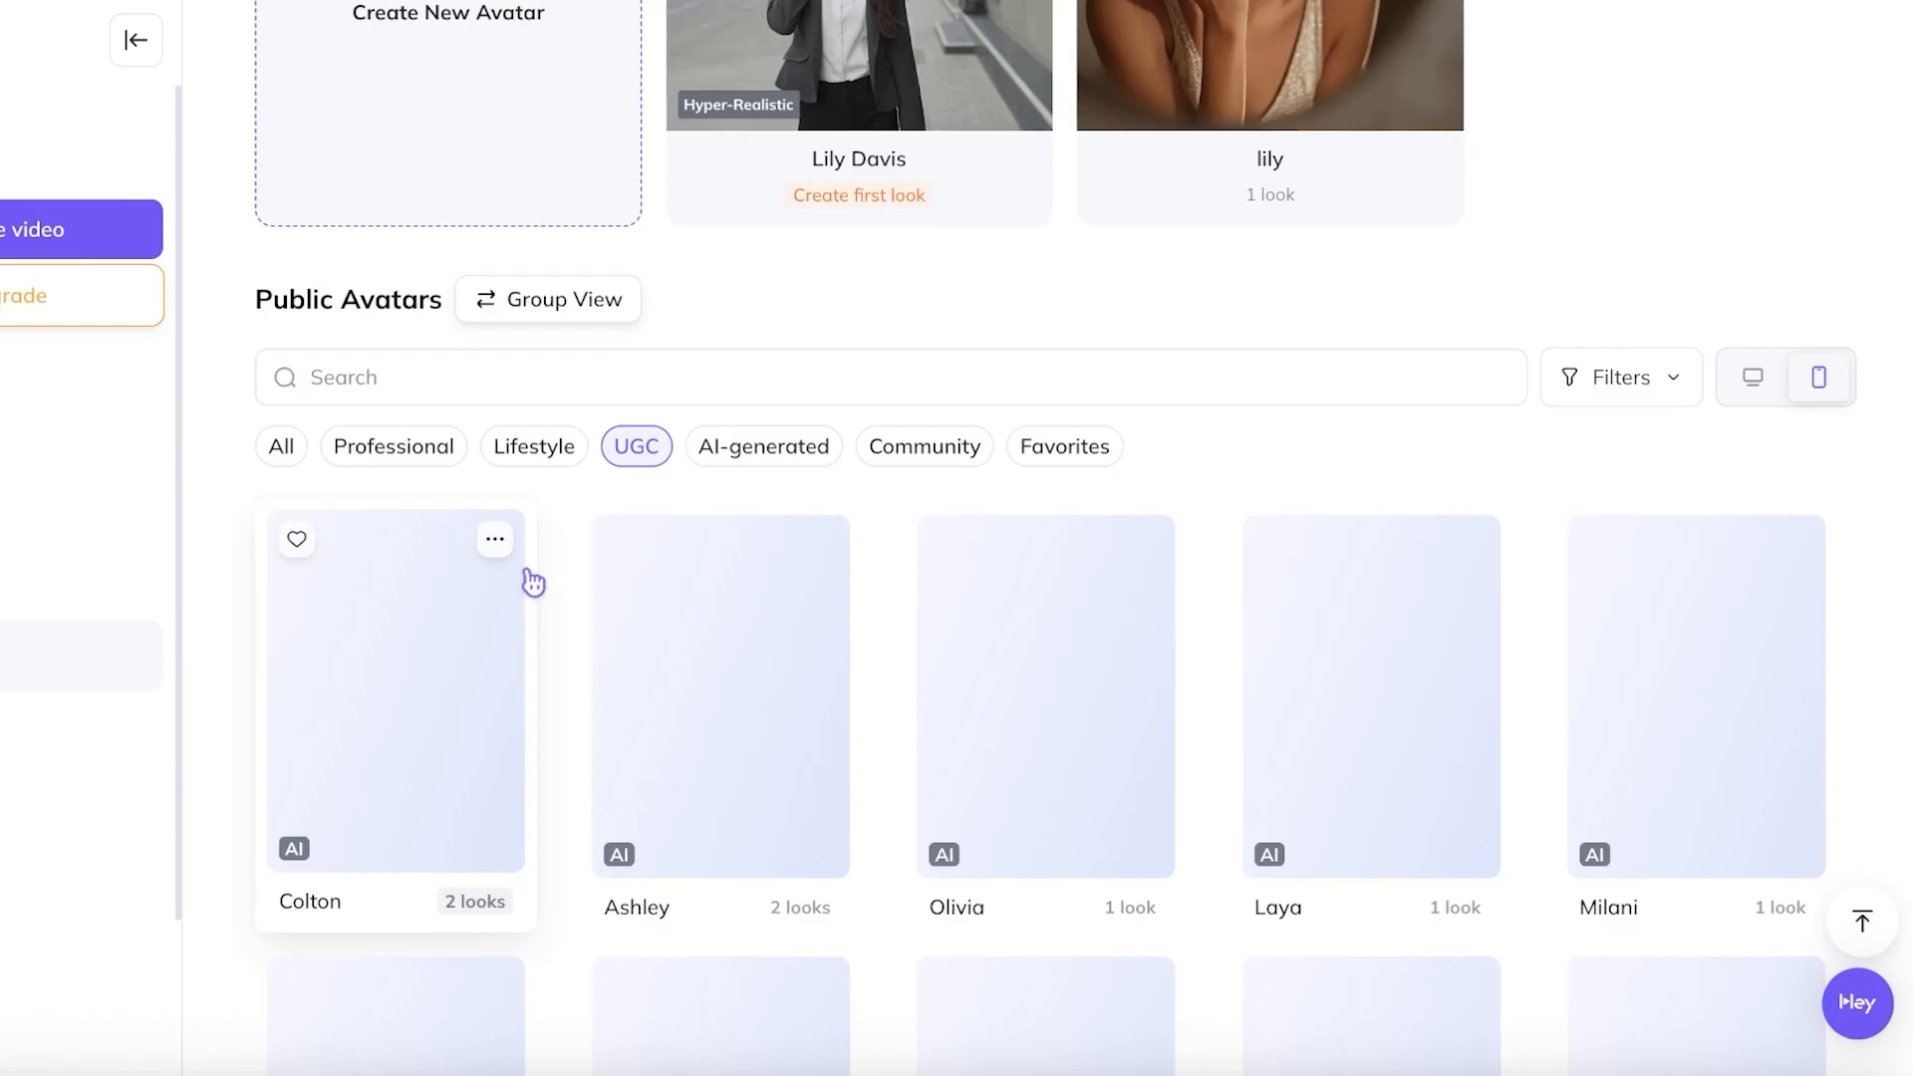
Step: Delete the personal avatar with the close-up portrait of a woman applying makeup, including its look
scroll(1295, 617, "up", 5)
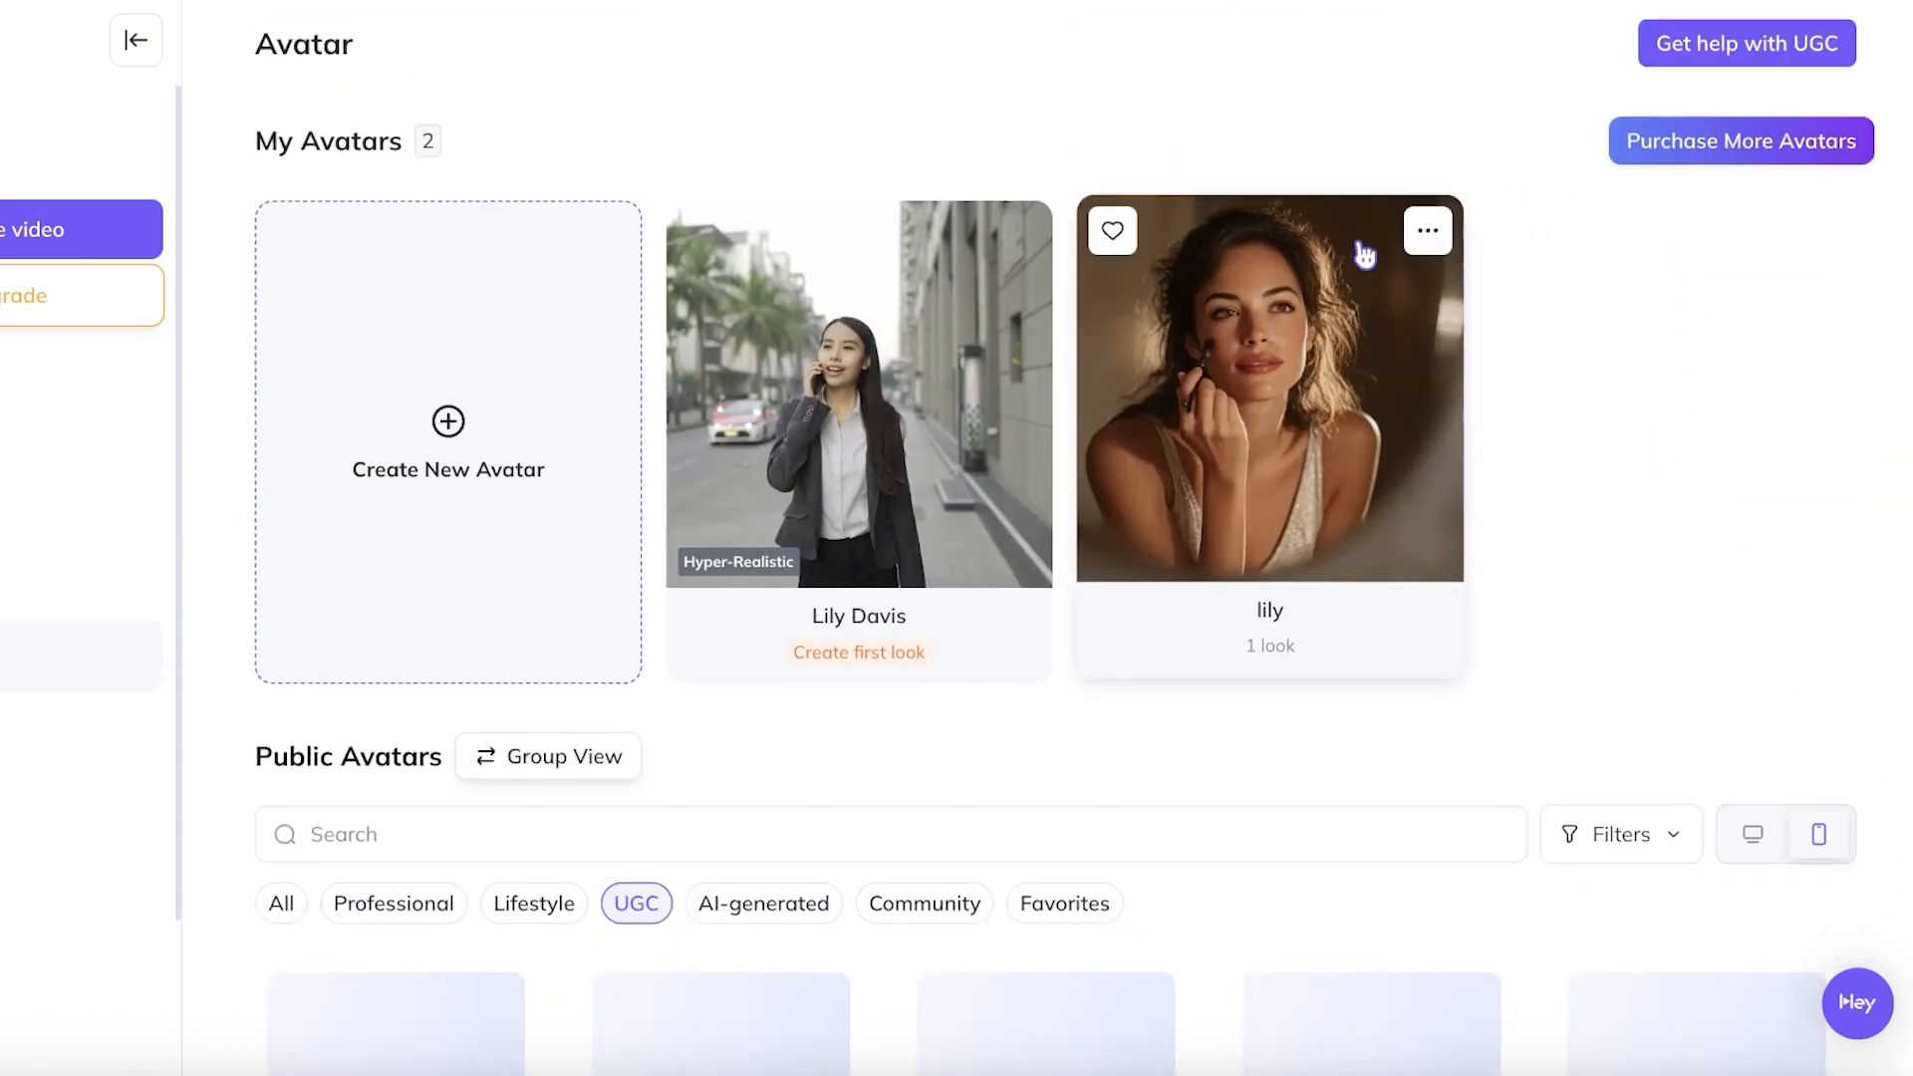
left_click(1428, 230)
left_click(1354, 422)
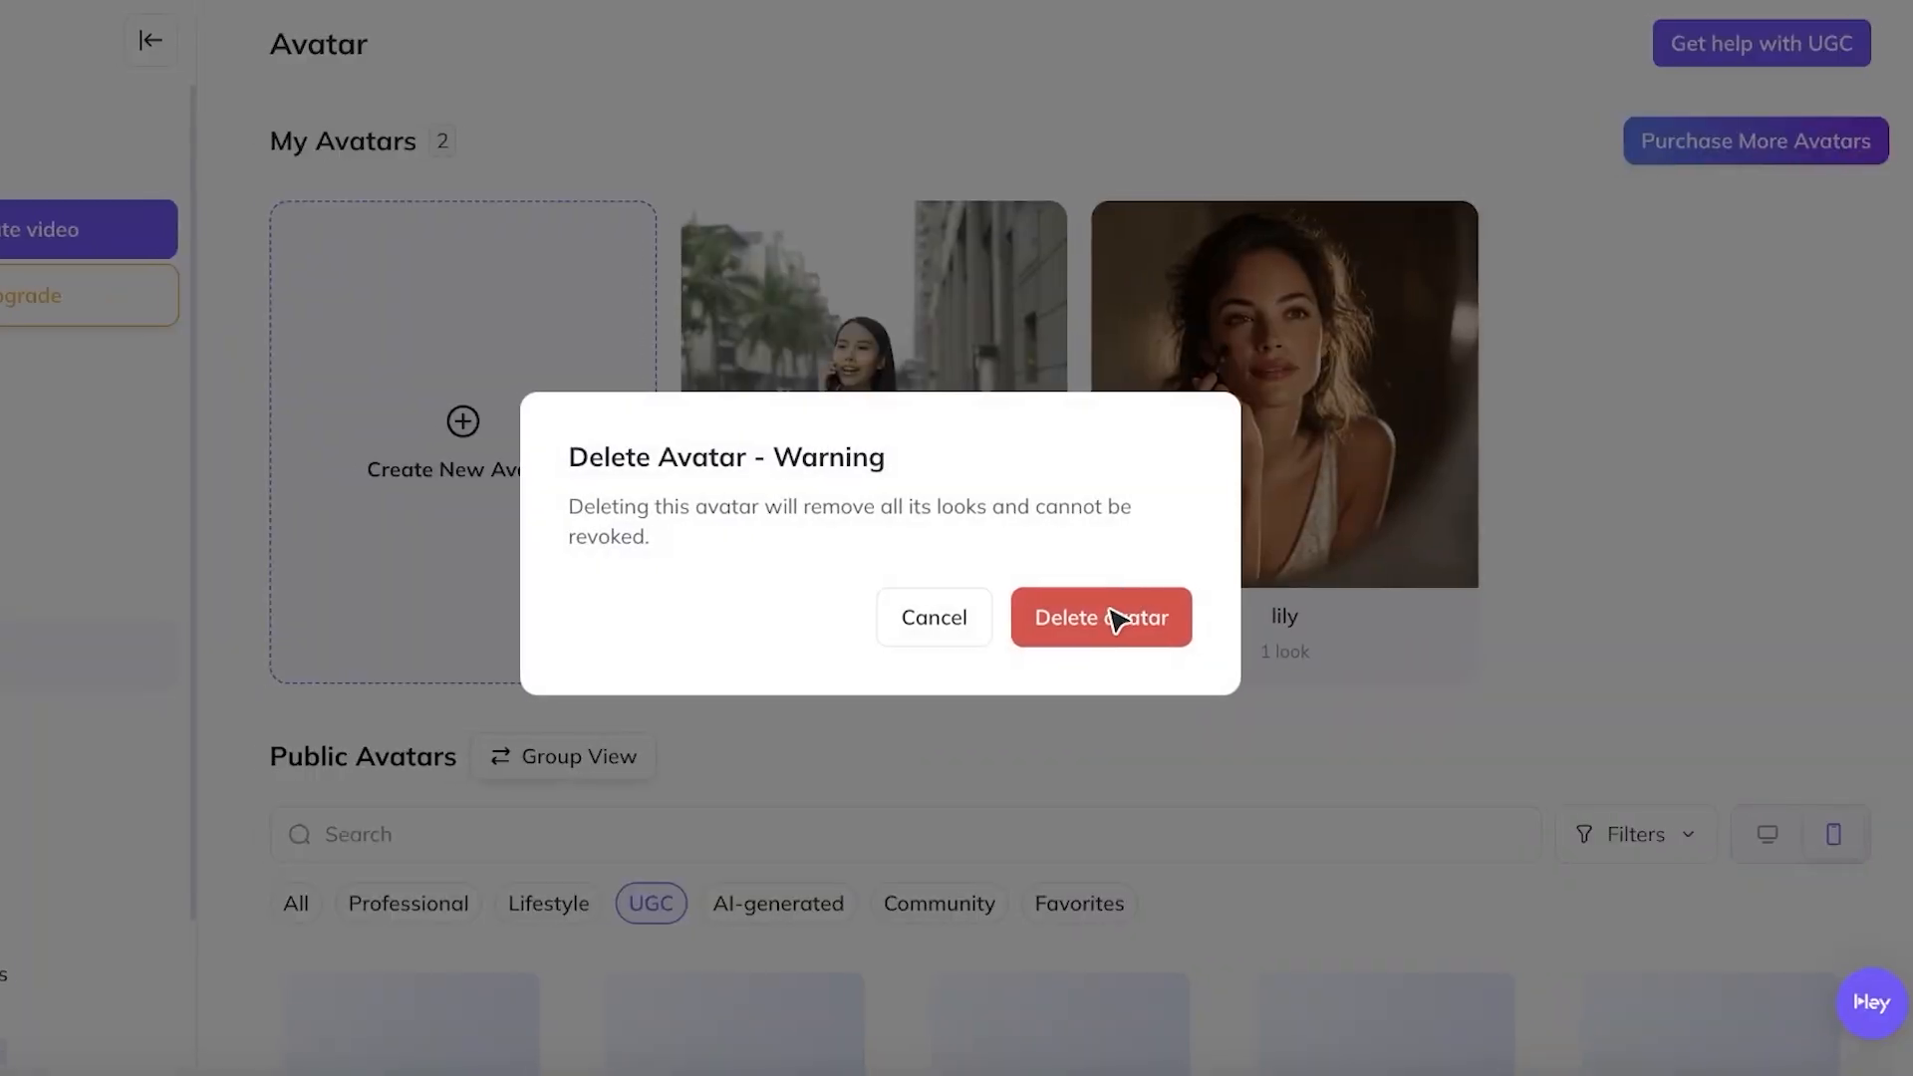
left_click(1091, 602)
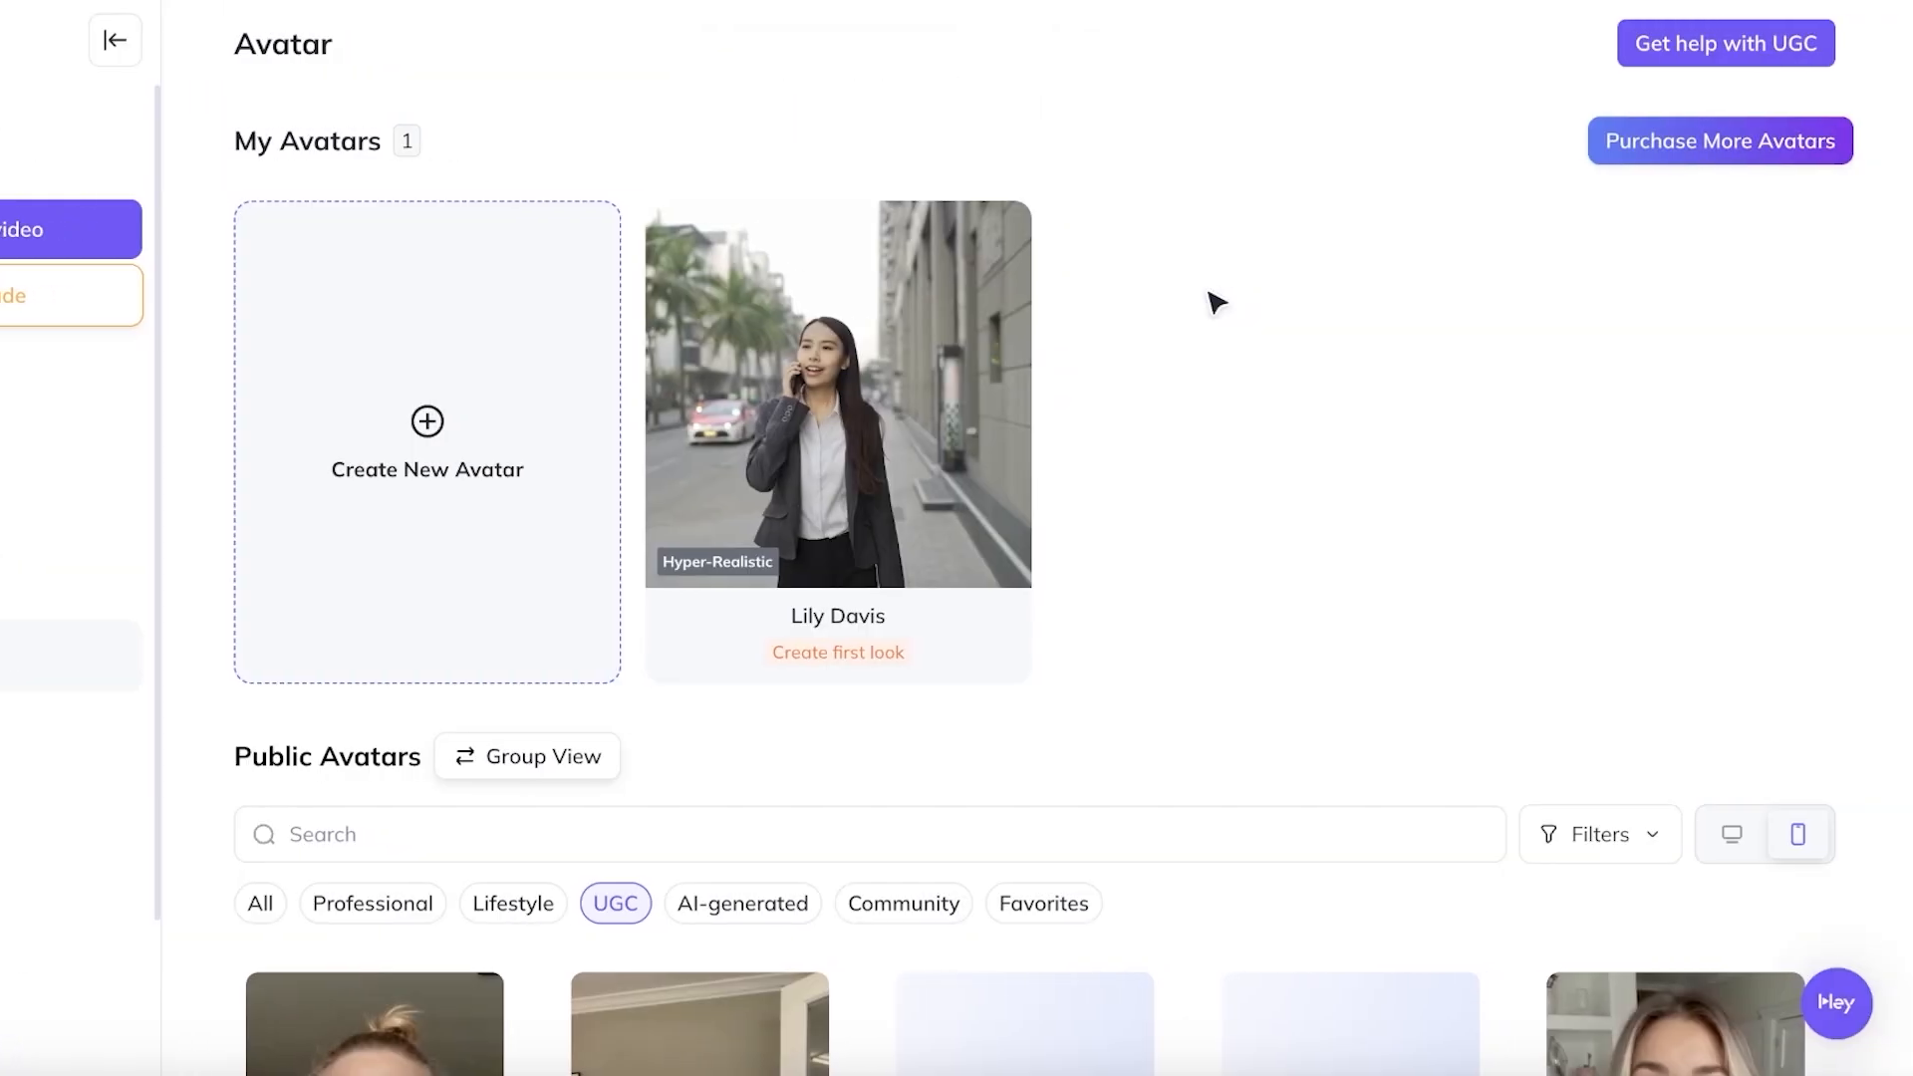
Step: Begin a new personal avatar that starts from uploaded photos
scroll(1190, 334, "down", 3)
scroll(1147, 363, "up", 3)
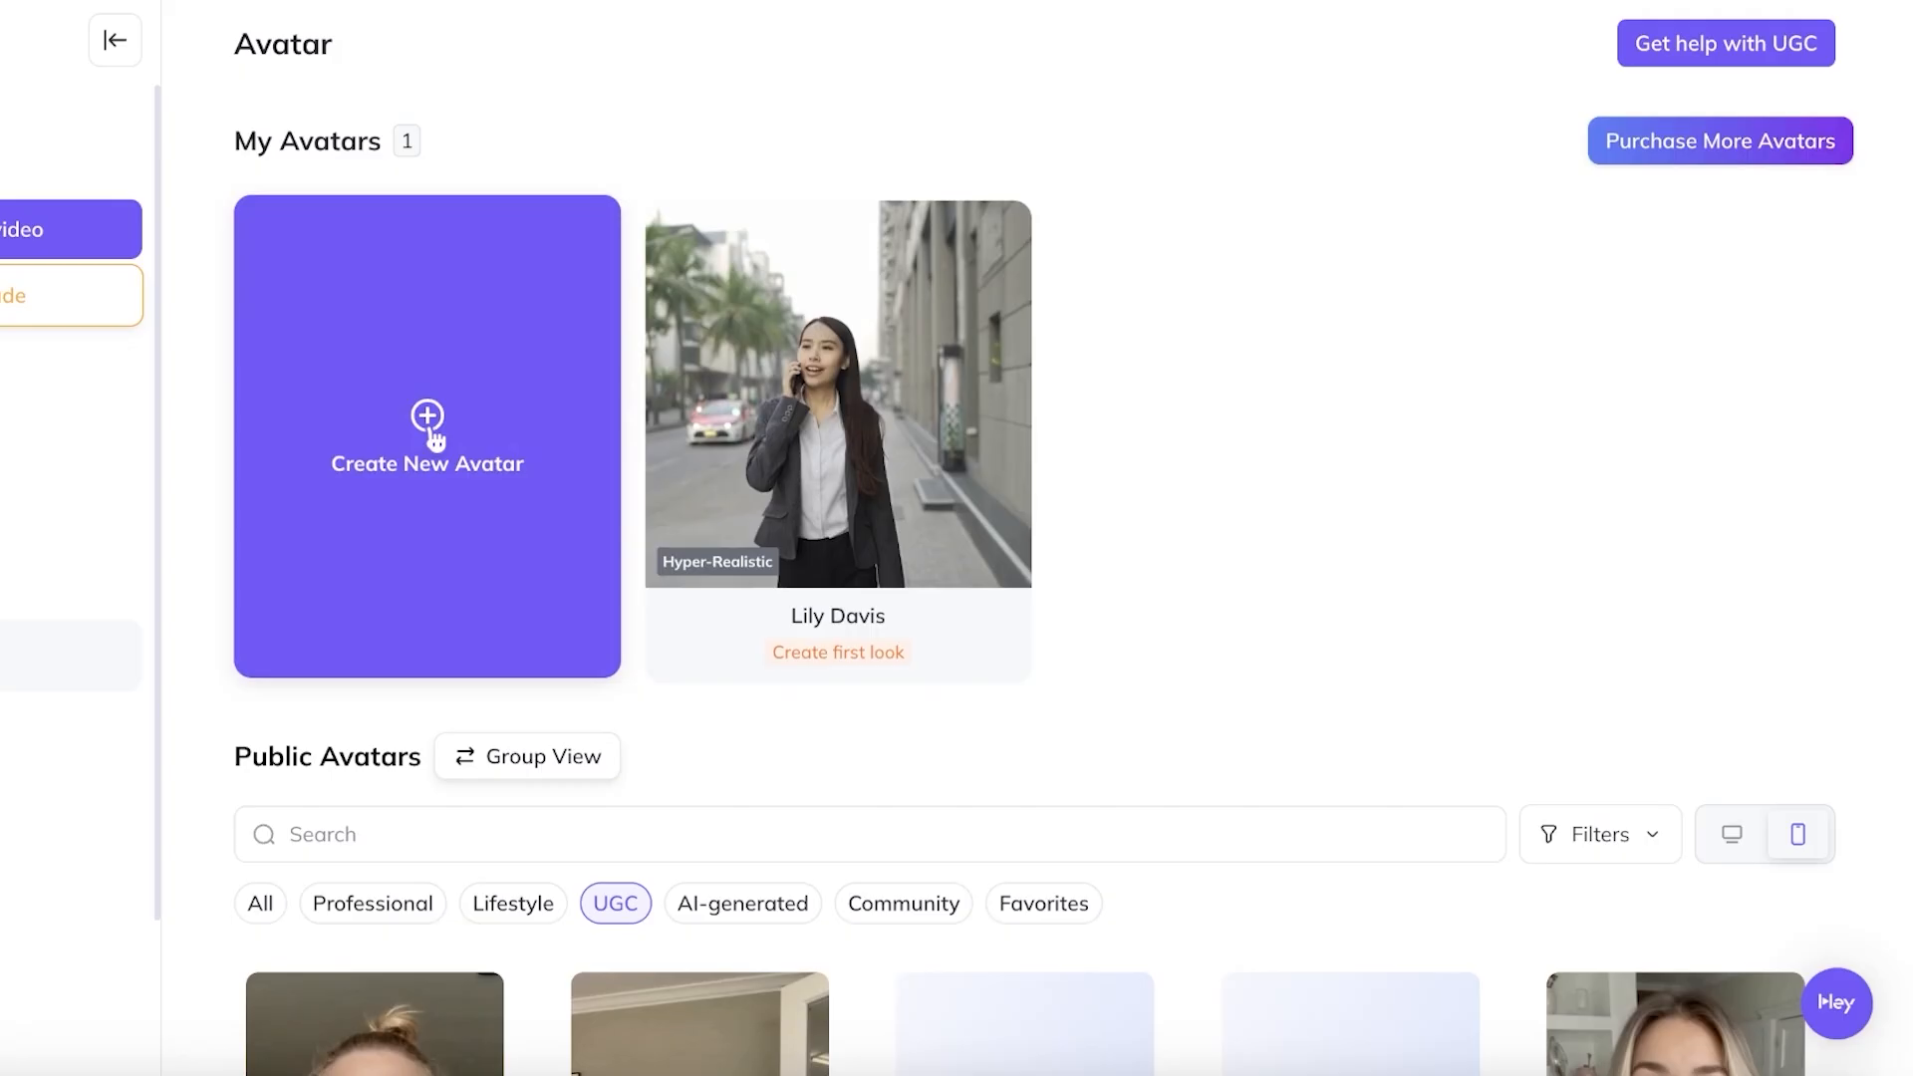
left_click(428, 424)
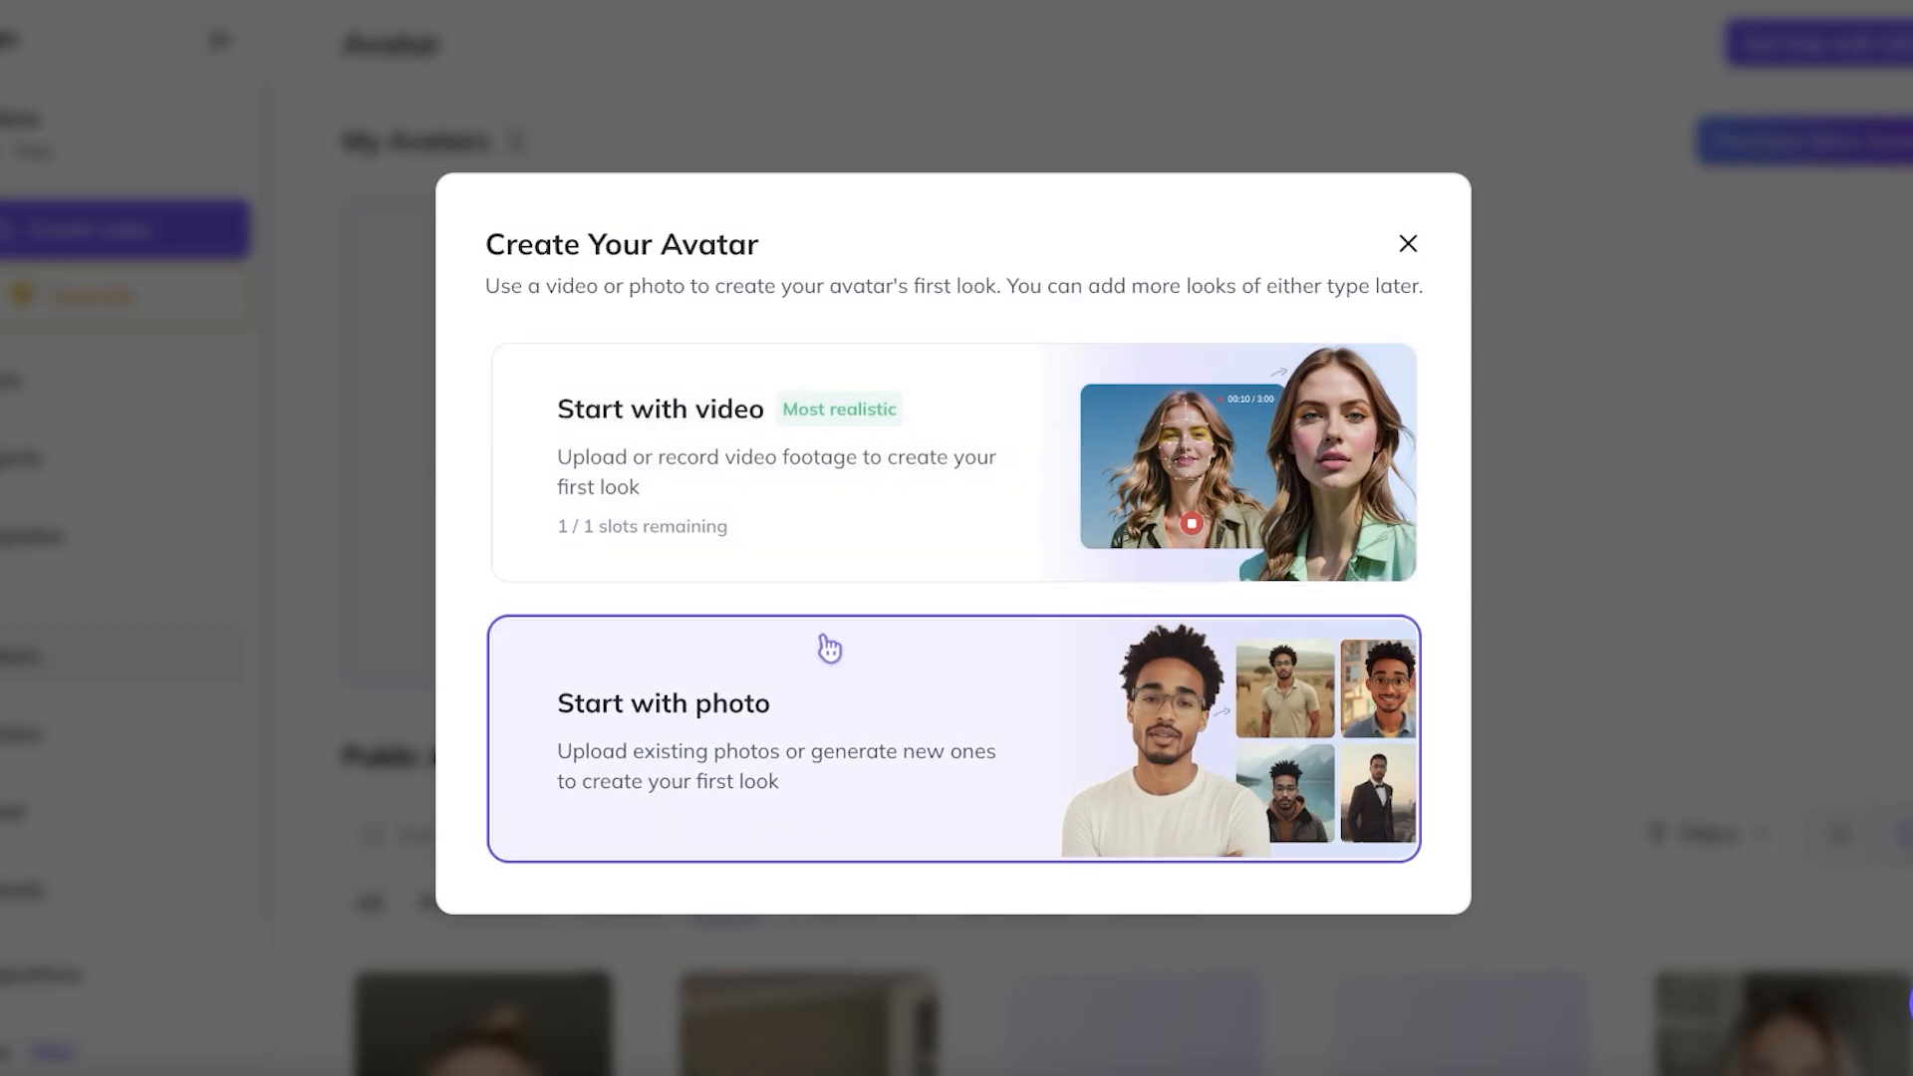
left_click(912, 784)
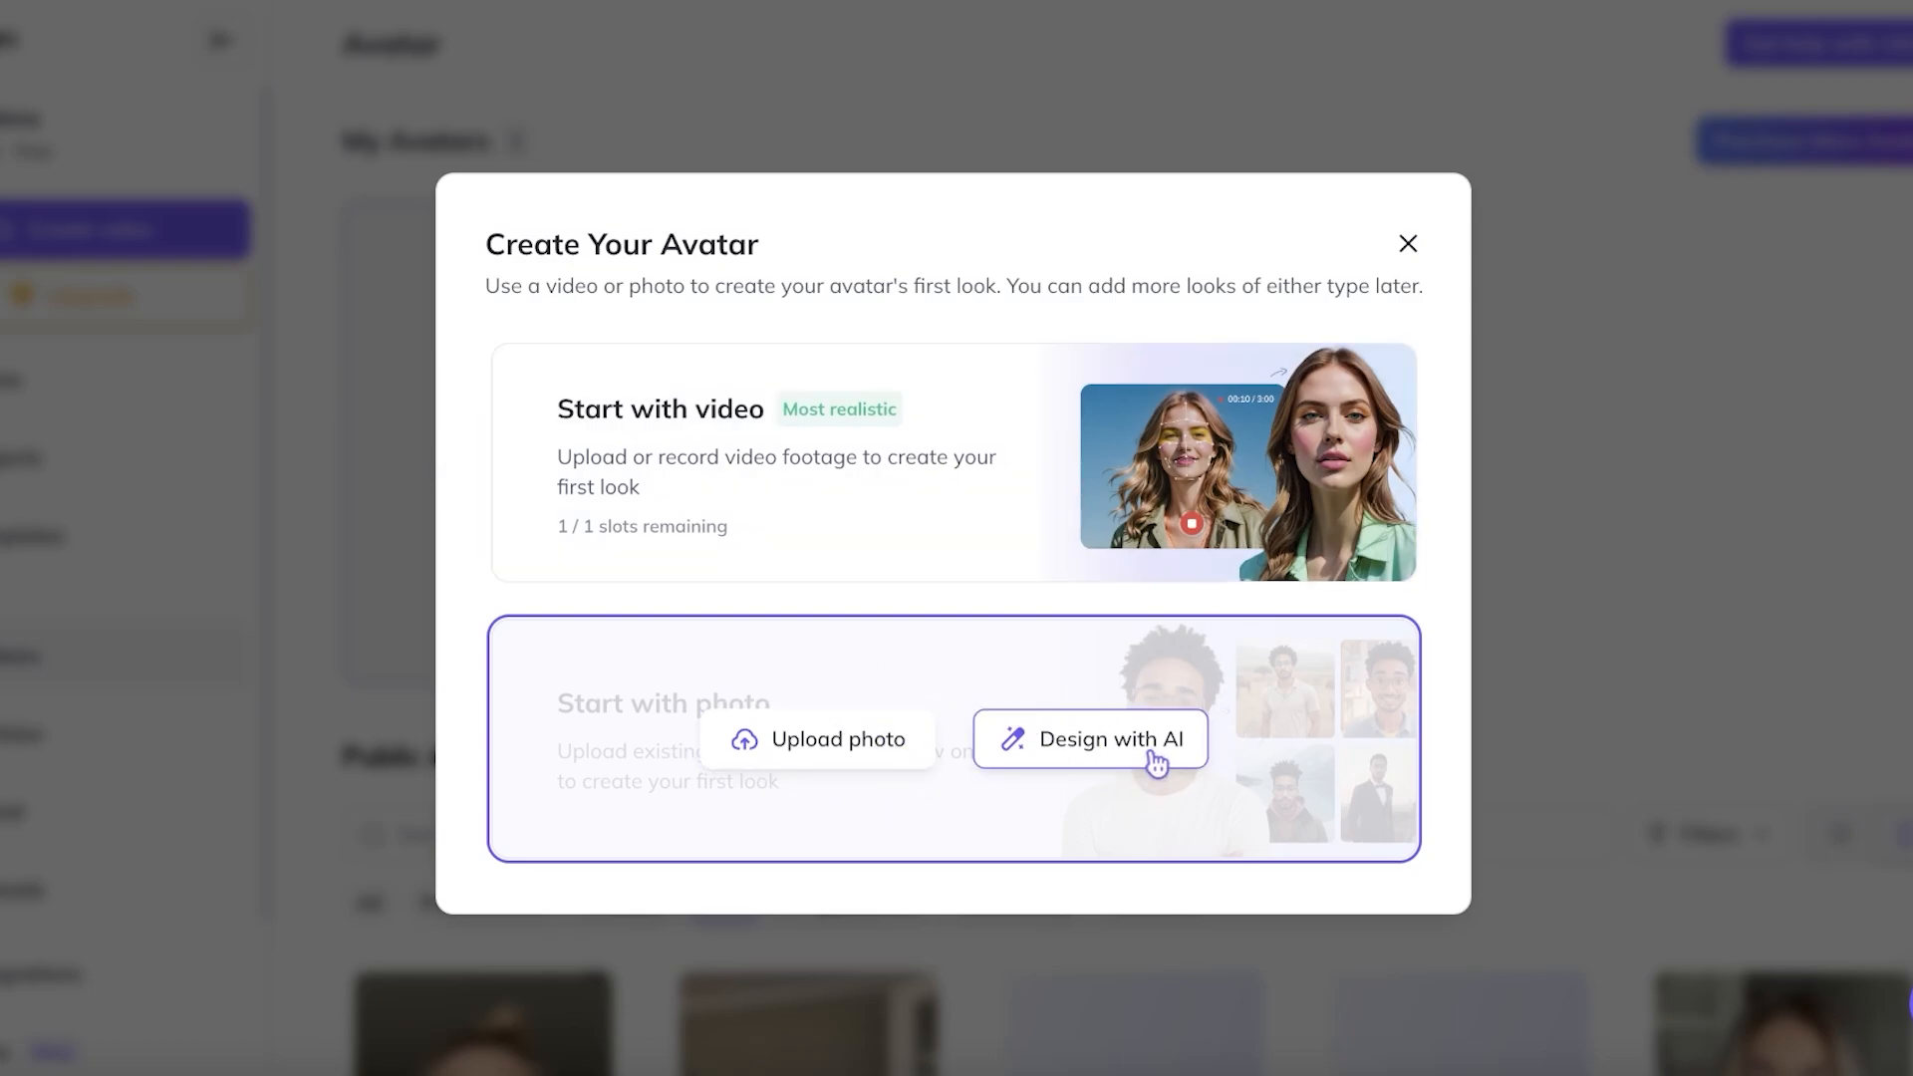
left_click(905, 754)
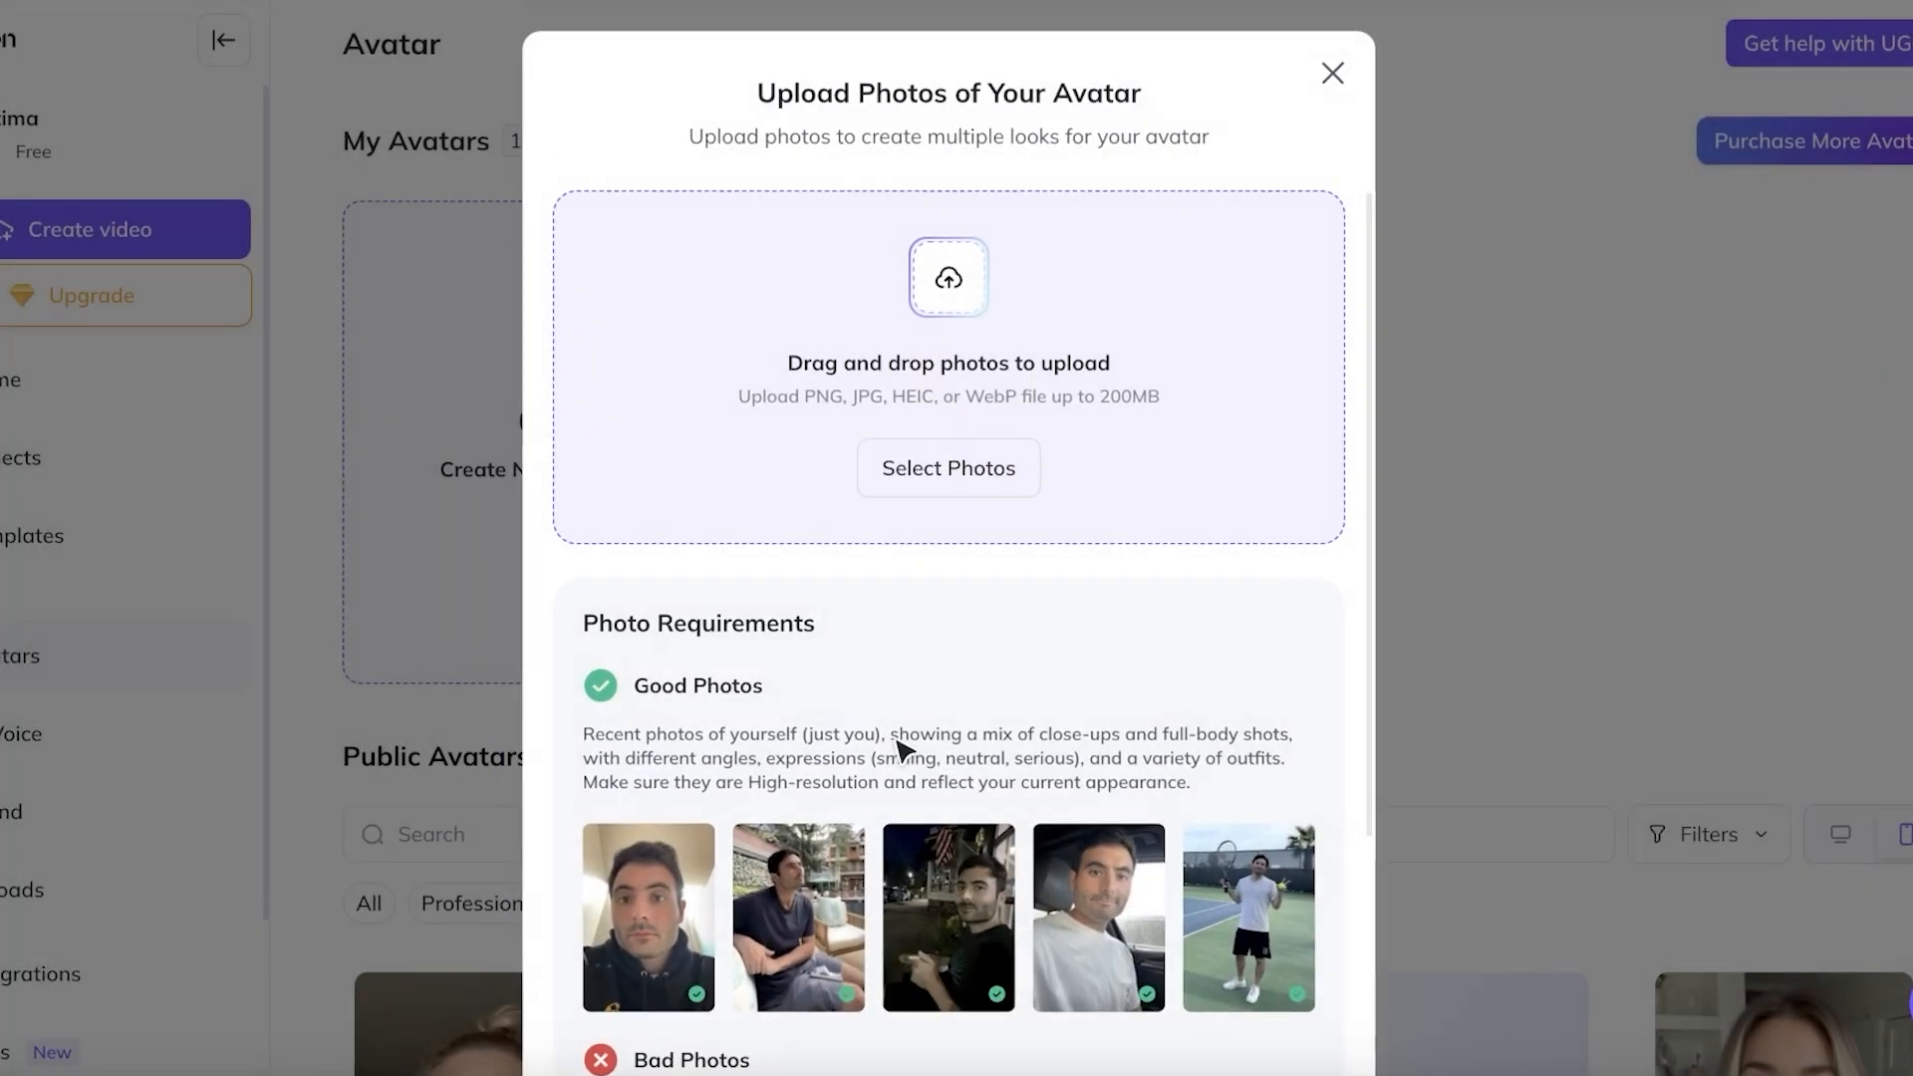
left_click(991, 474)
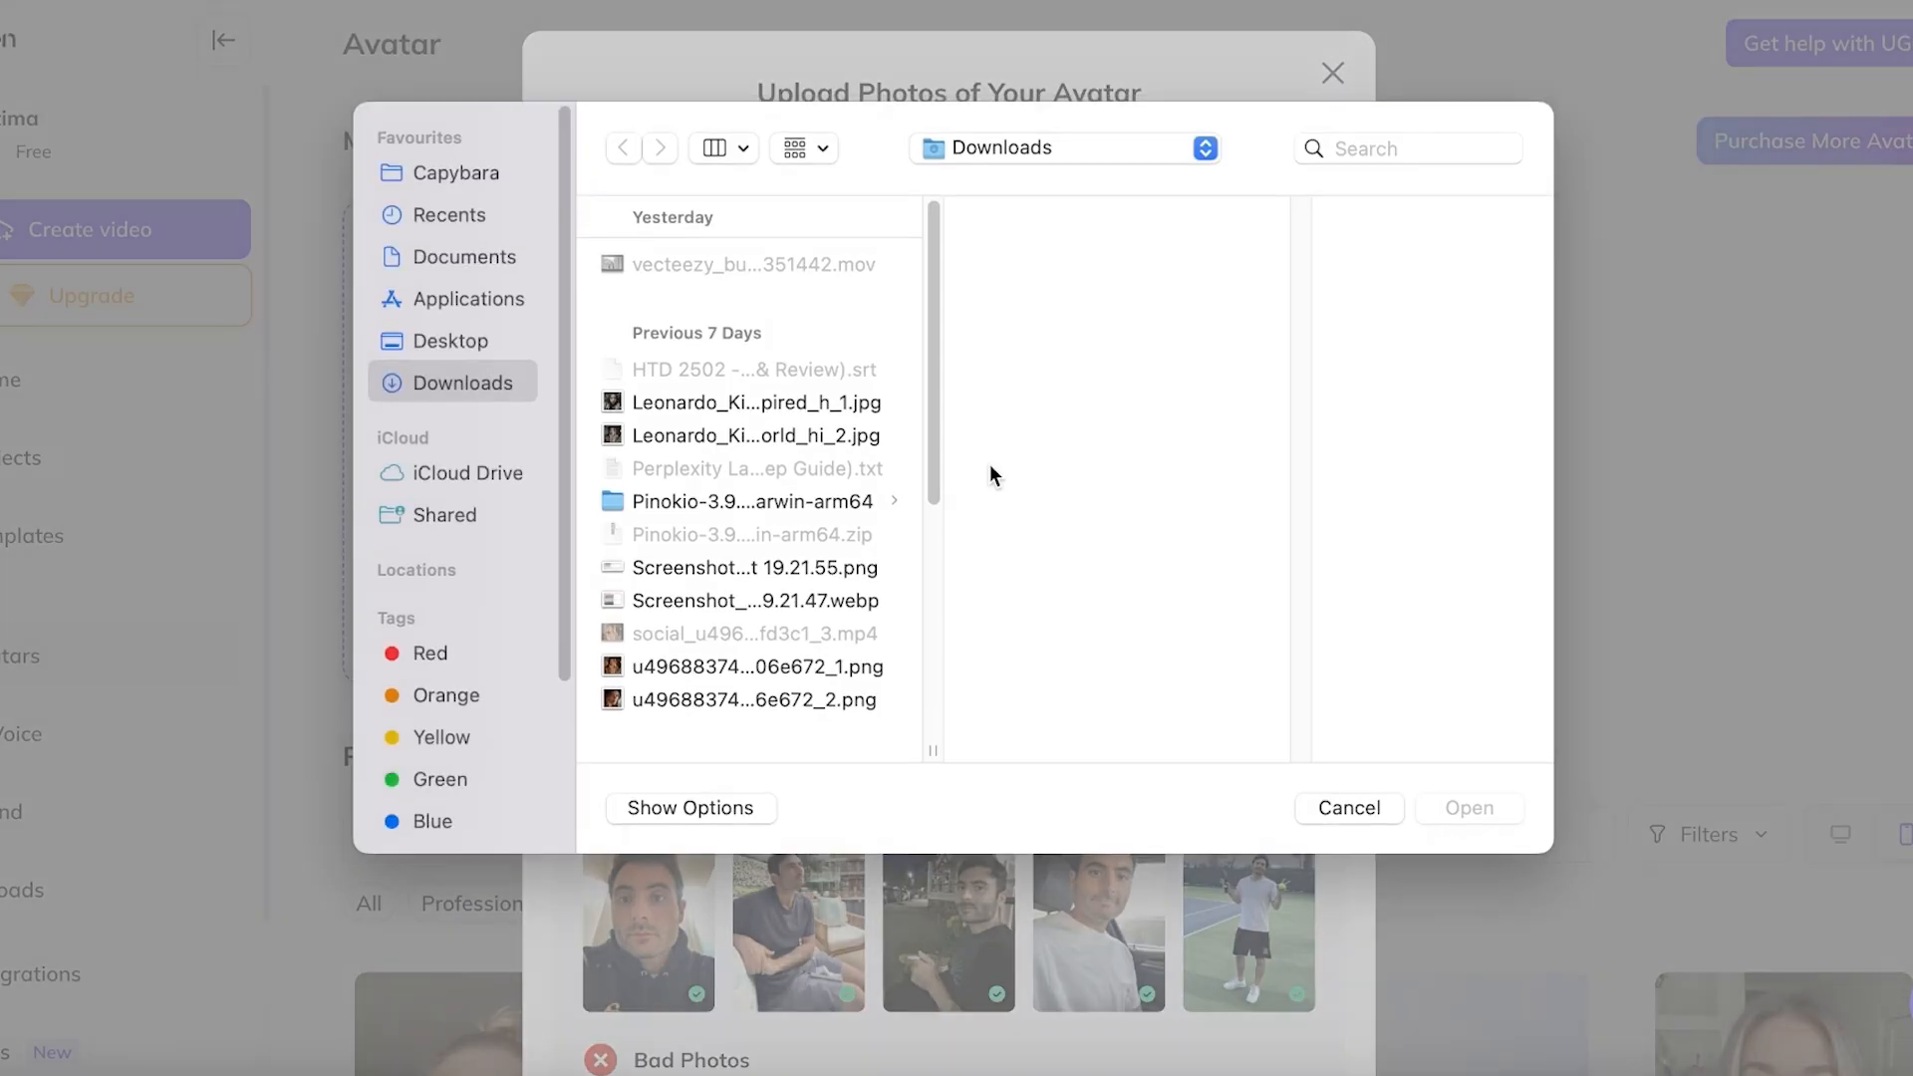
scroll(677, 703, "down", 8)
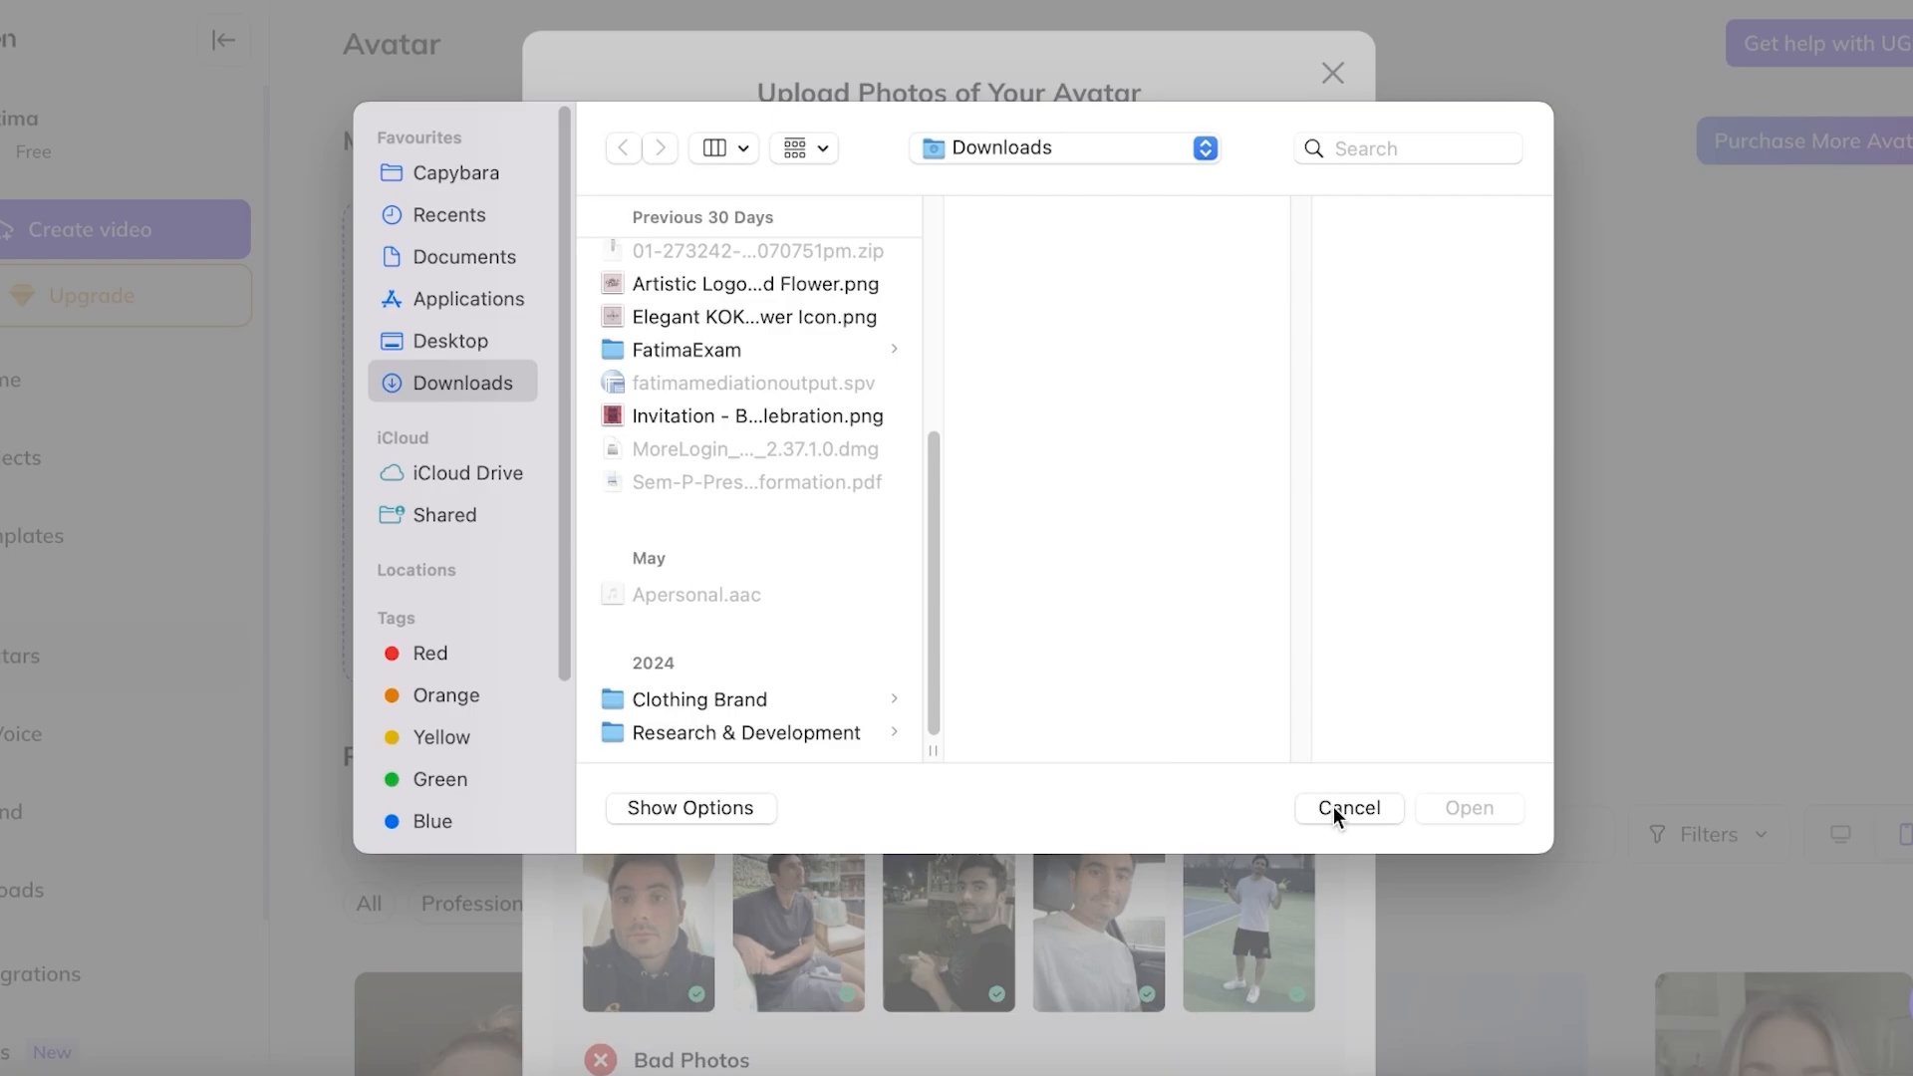
key("Escape")
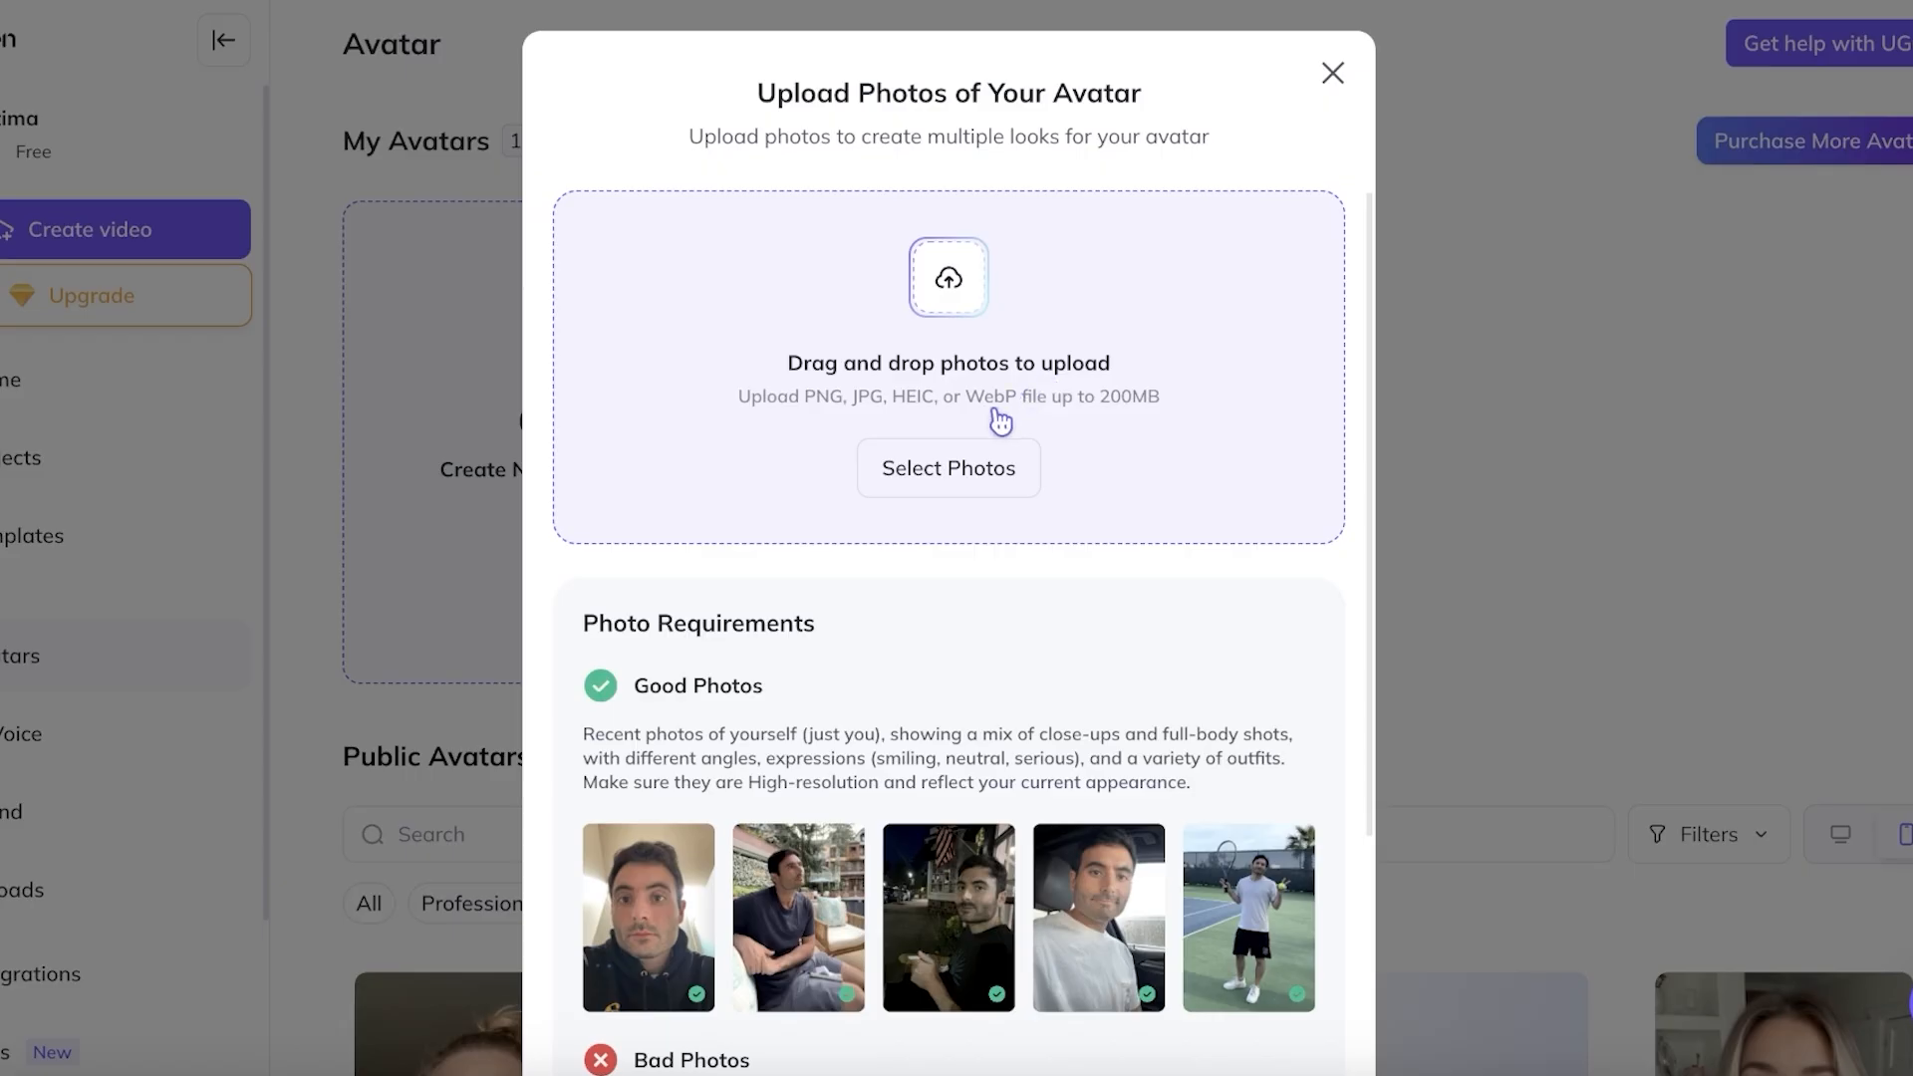
Step: Add all eight of today's photos from the Downloads folder, from 6f6f7918d5...a6ed2067.jpg to images.jpeg, for the new avatar
left_click(938, 482)
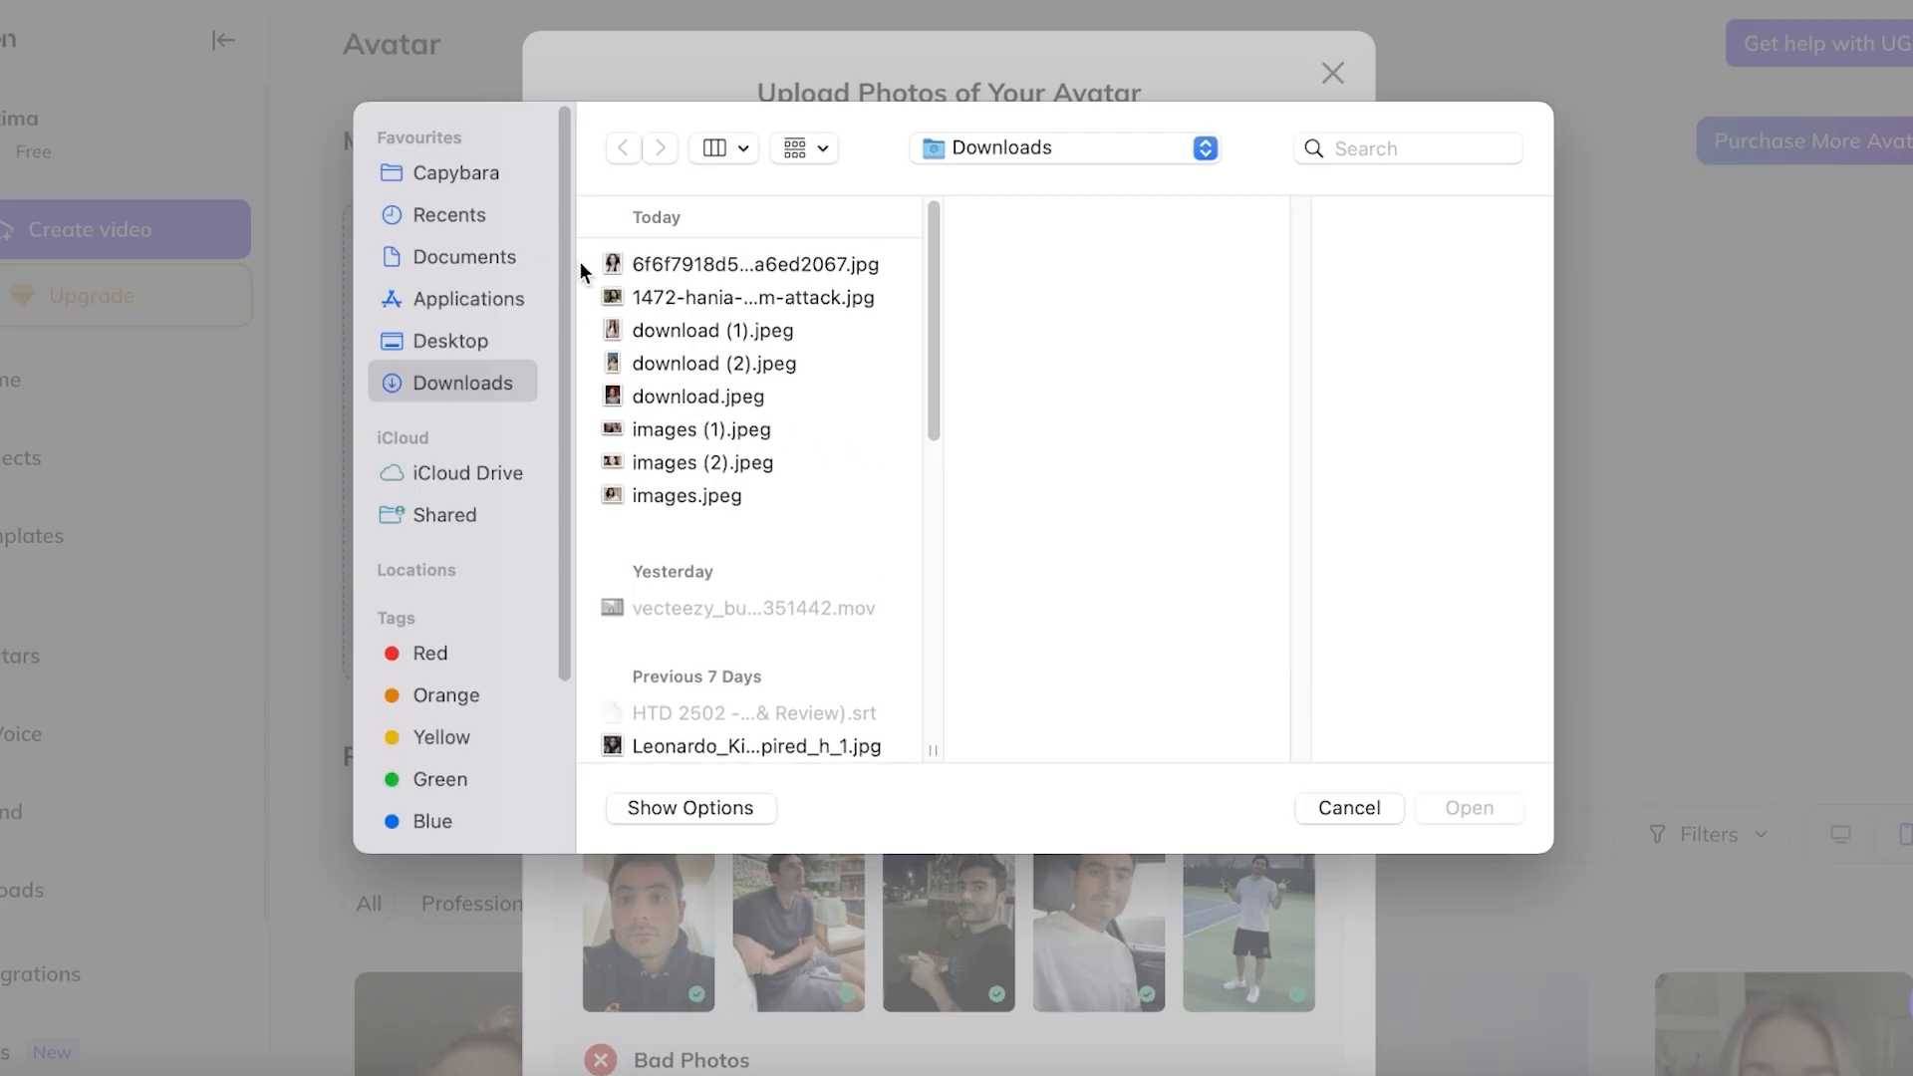
left_click_drag(589, 493, 588, 253)
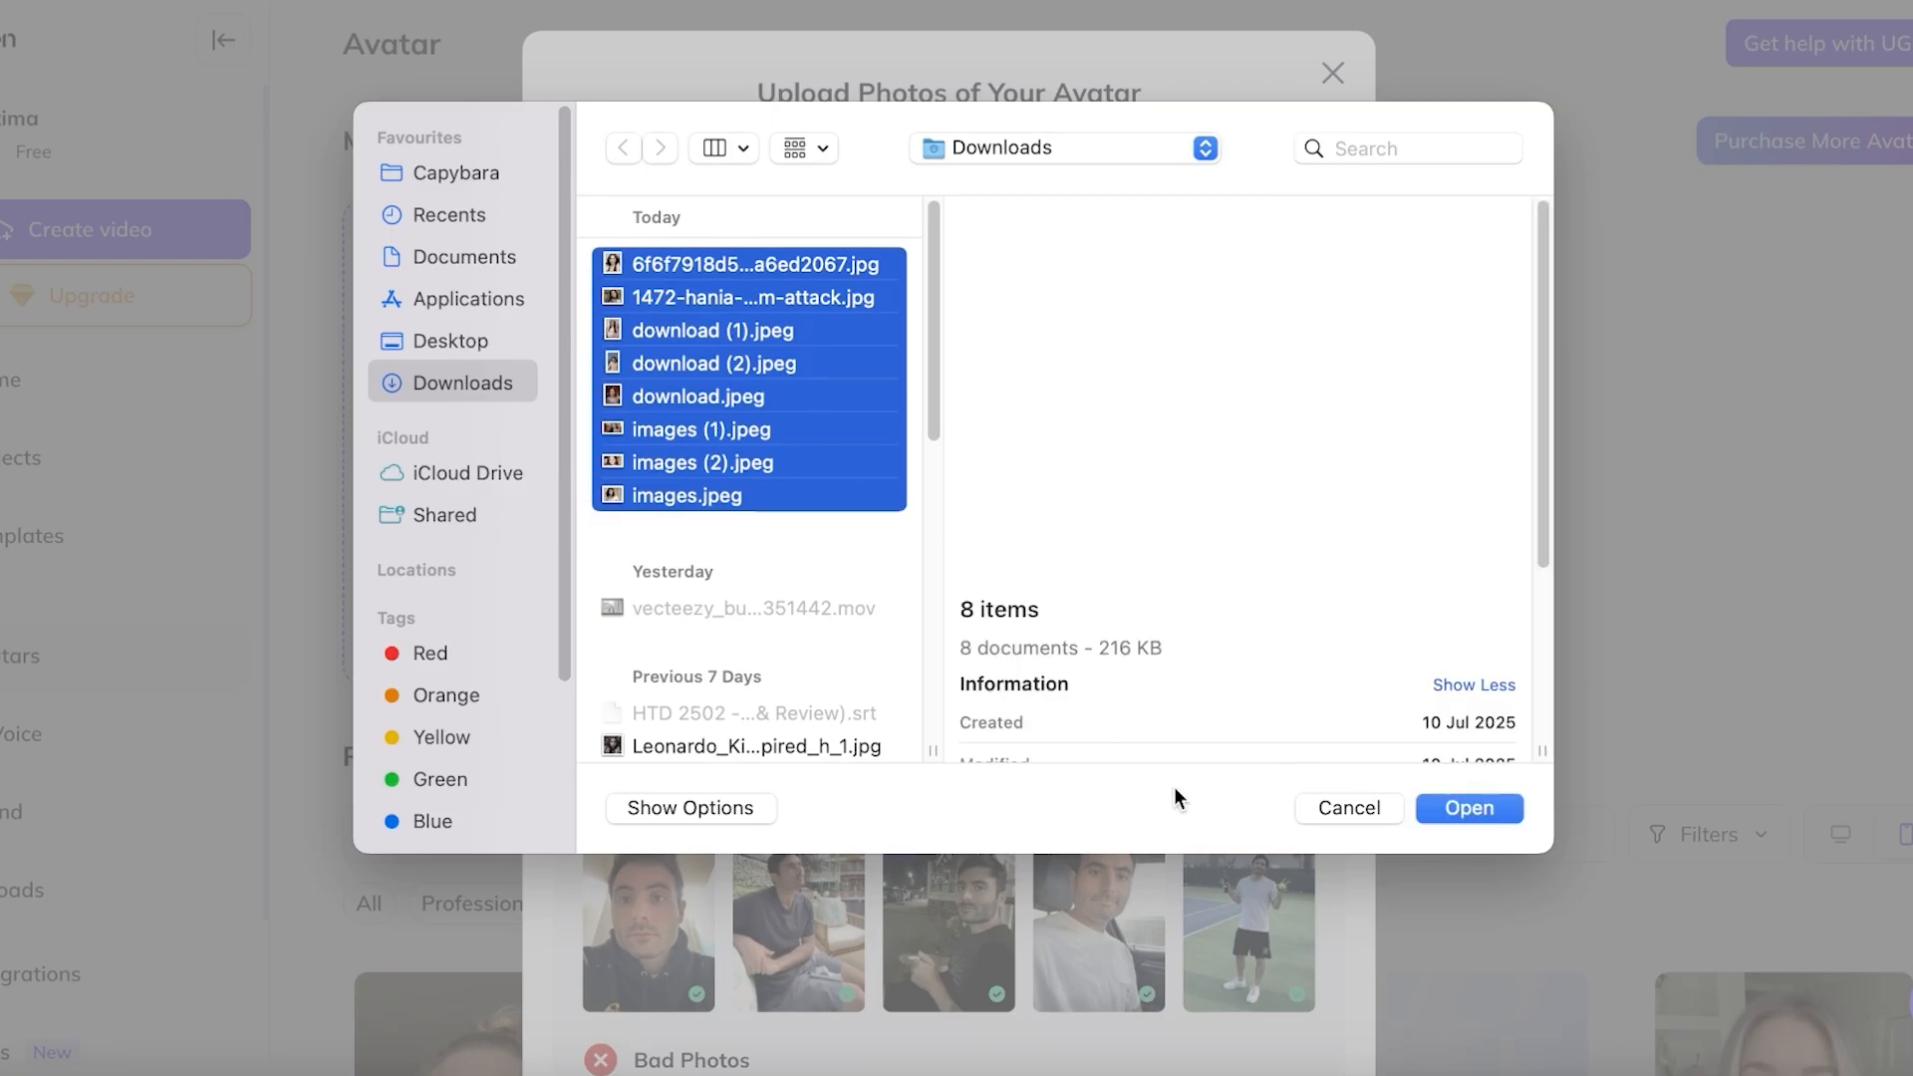
left_click(1470, 809)
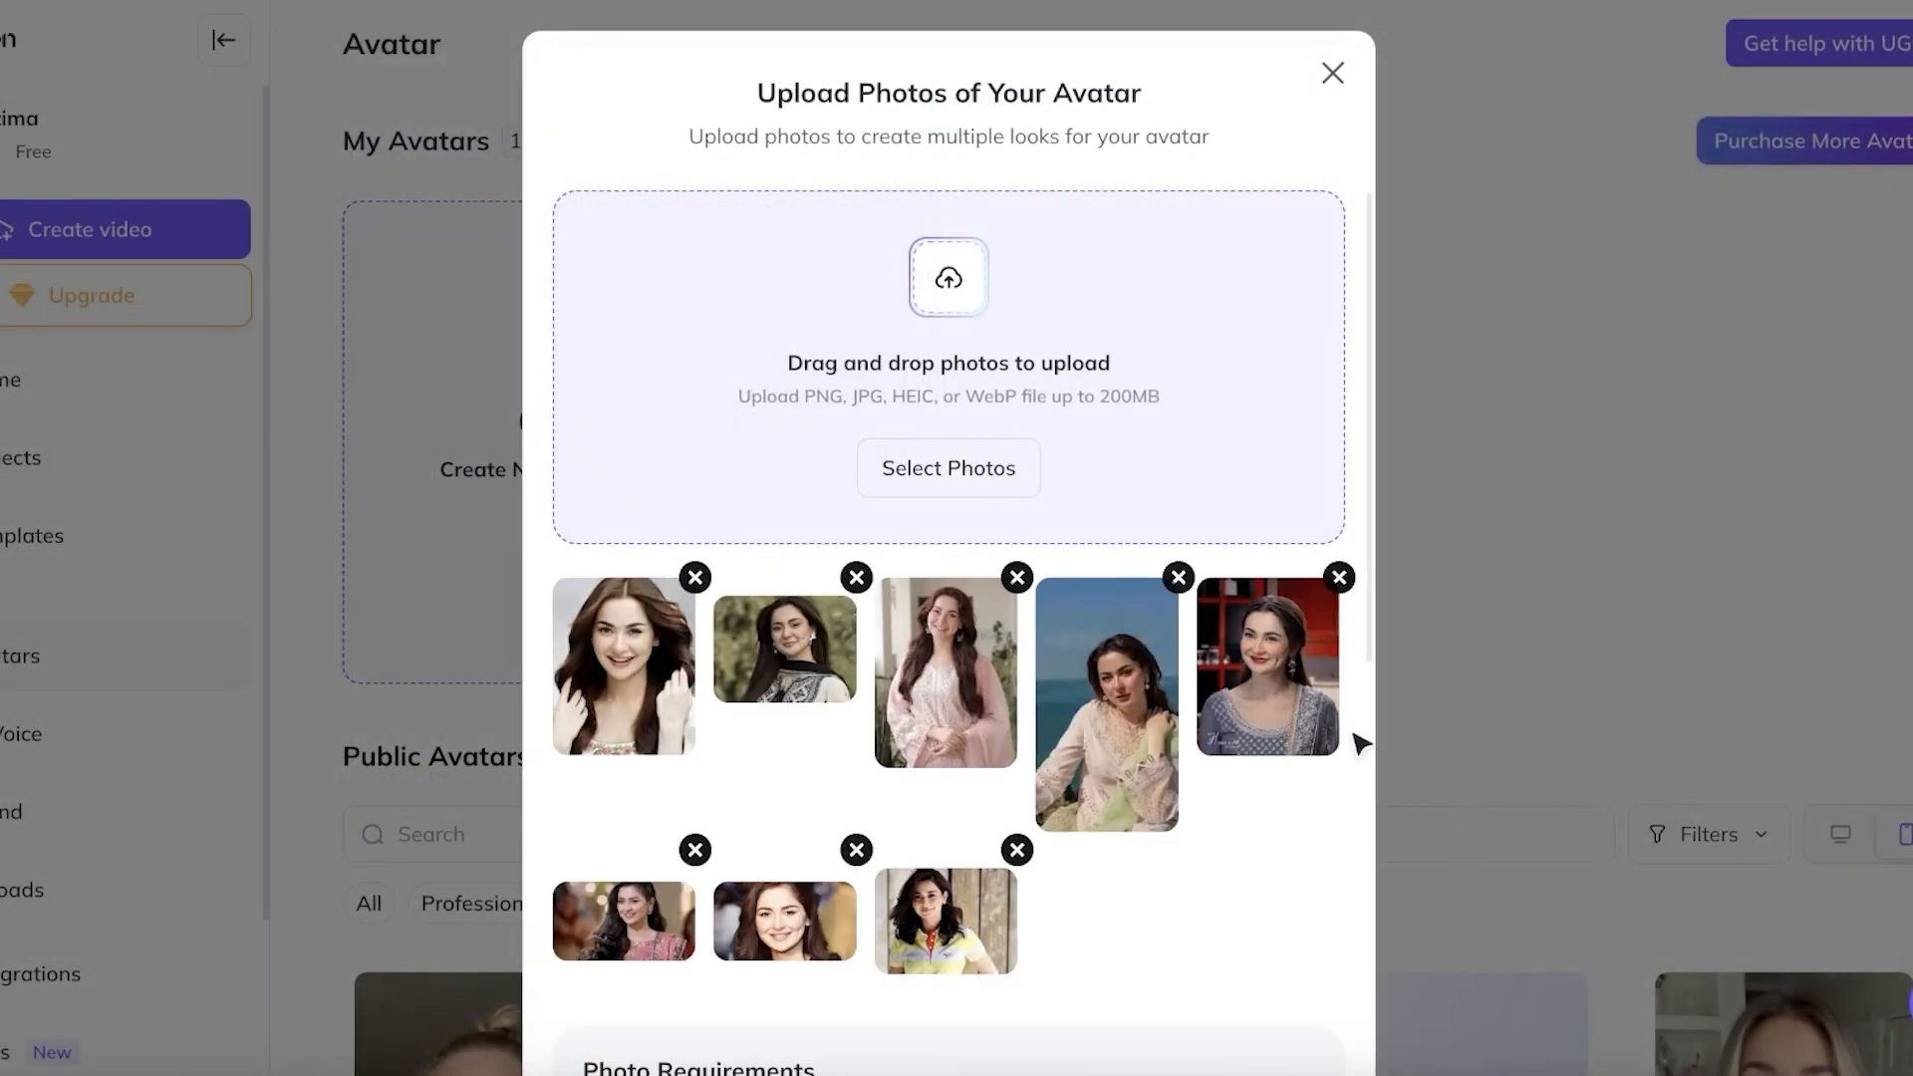
Step: Check the good and bad photo requirements and upload the selected avatar photos
scroll(882, 653, "down", 3)
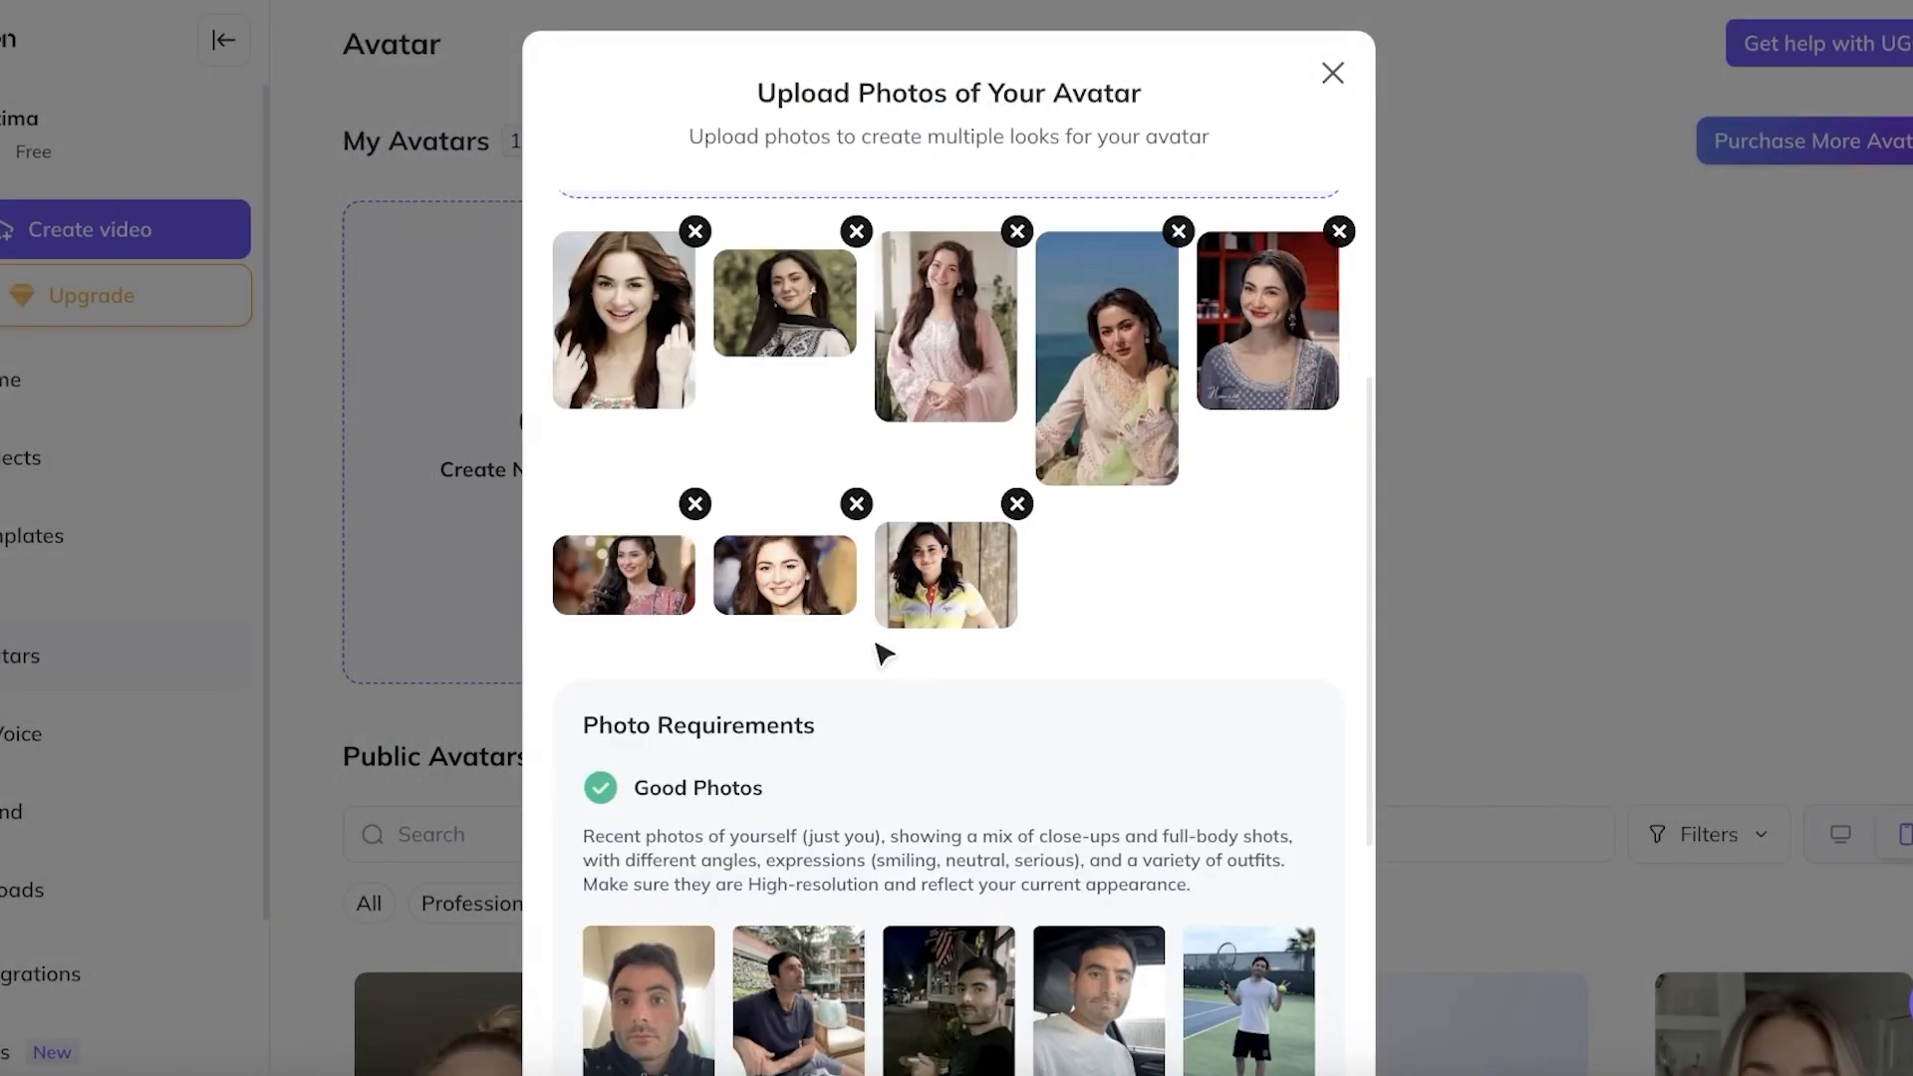
scroll(837, 573, "down", 4)
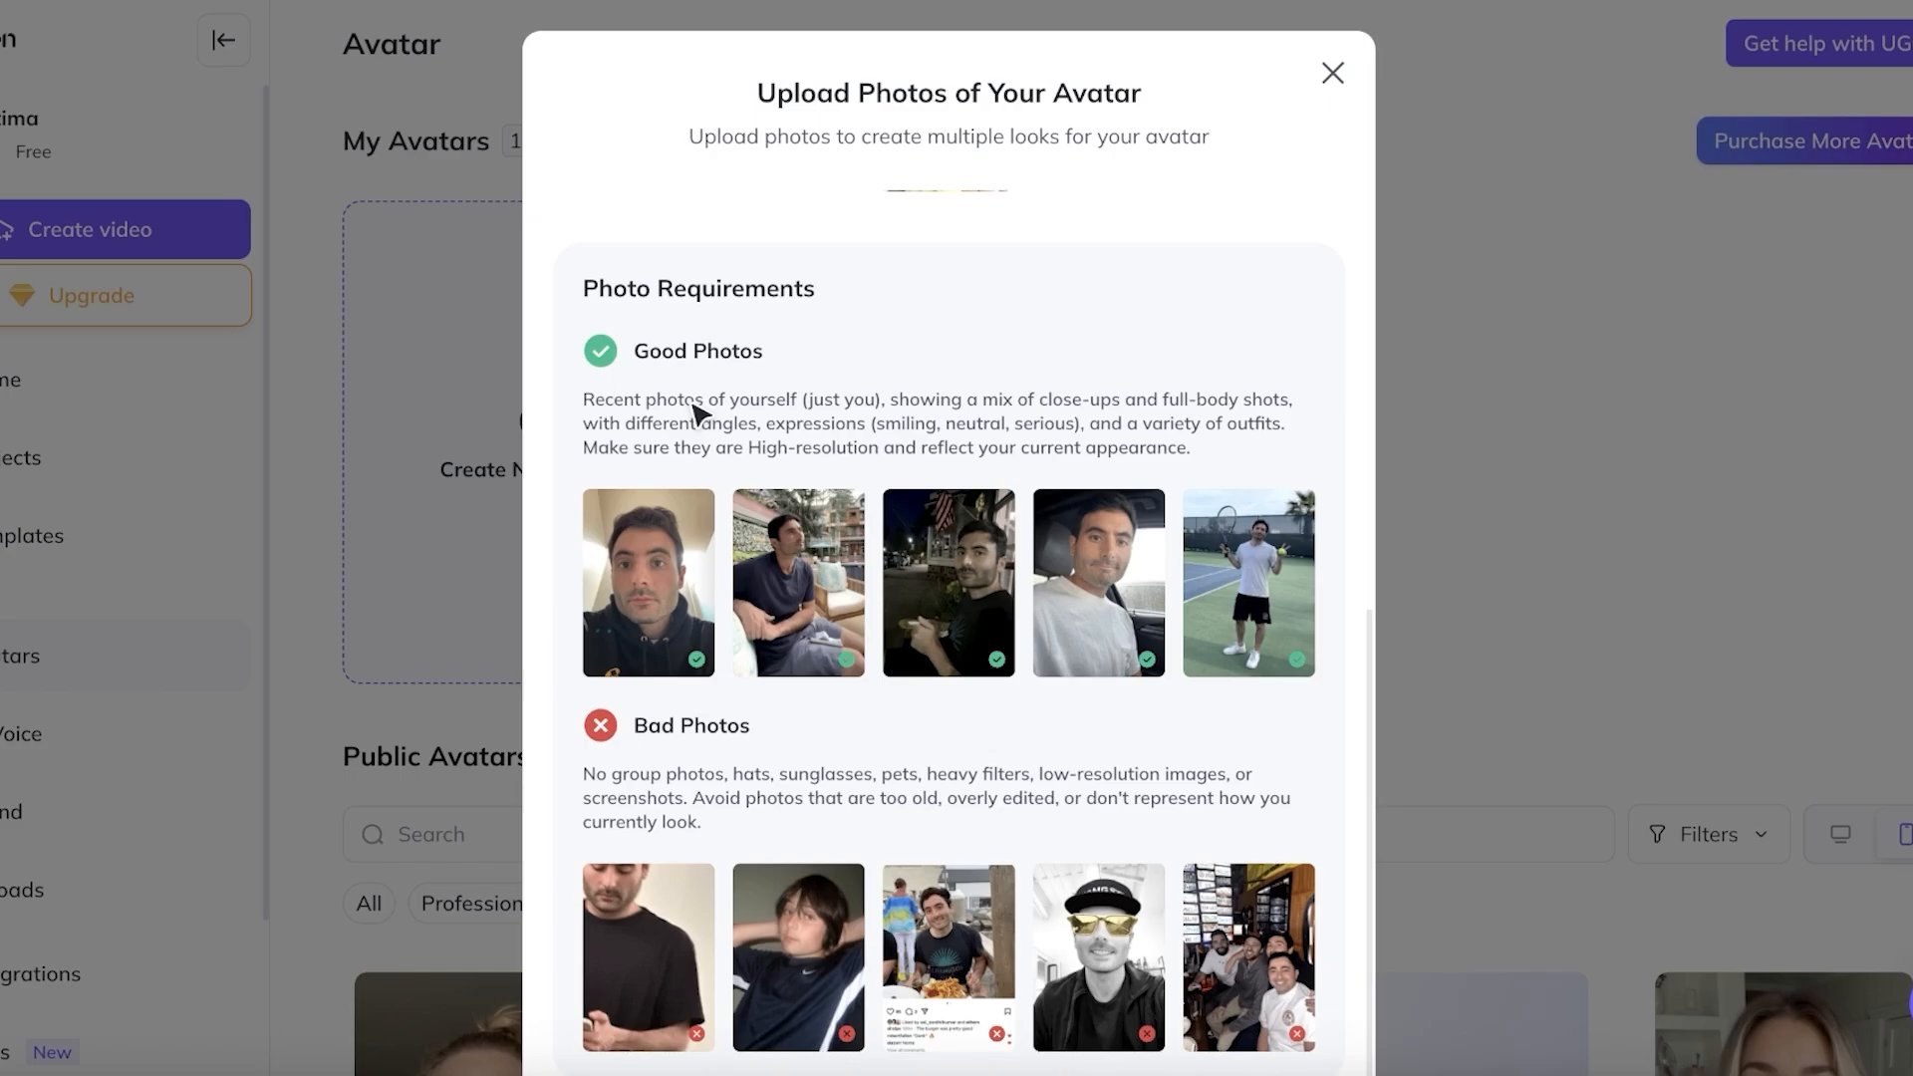
scroll(697, 410, "down", 2)
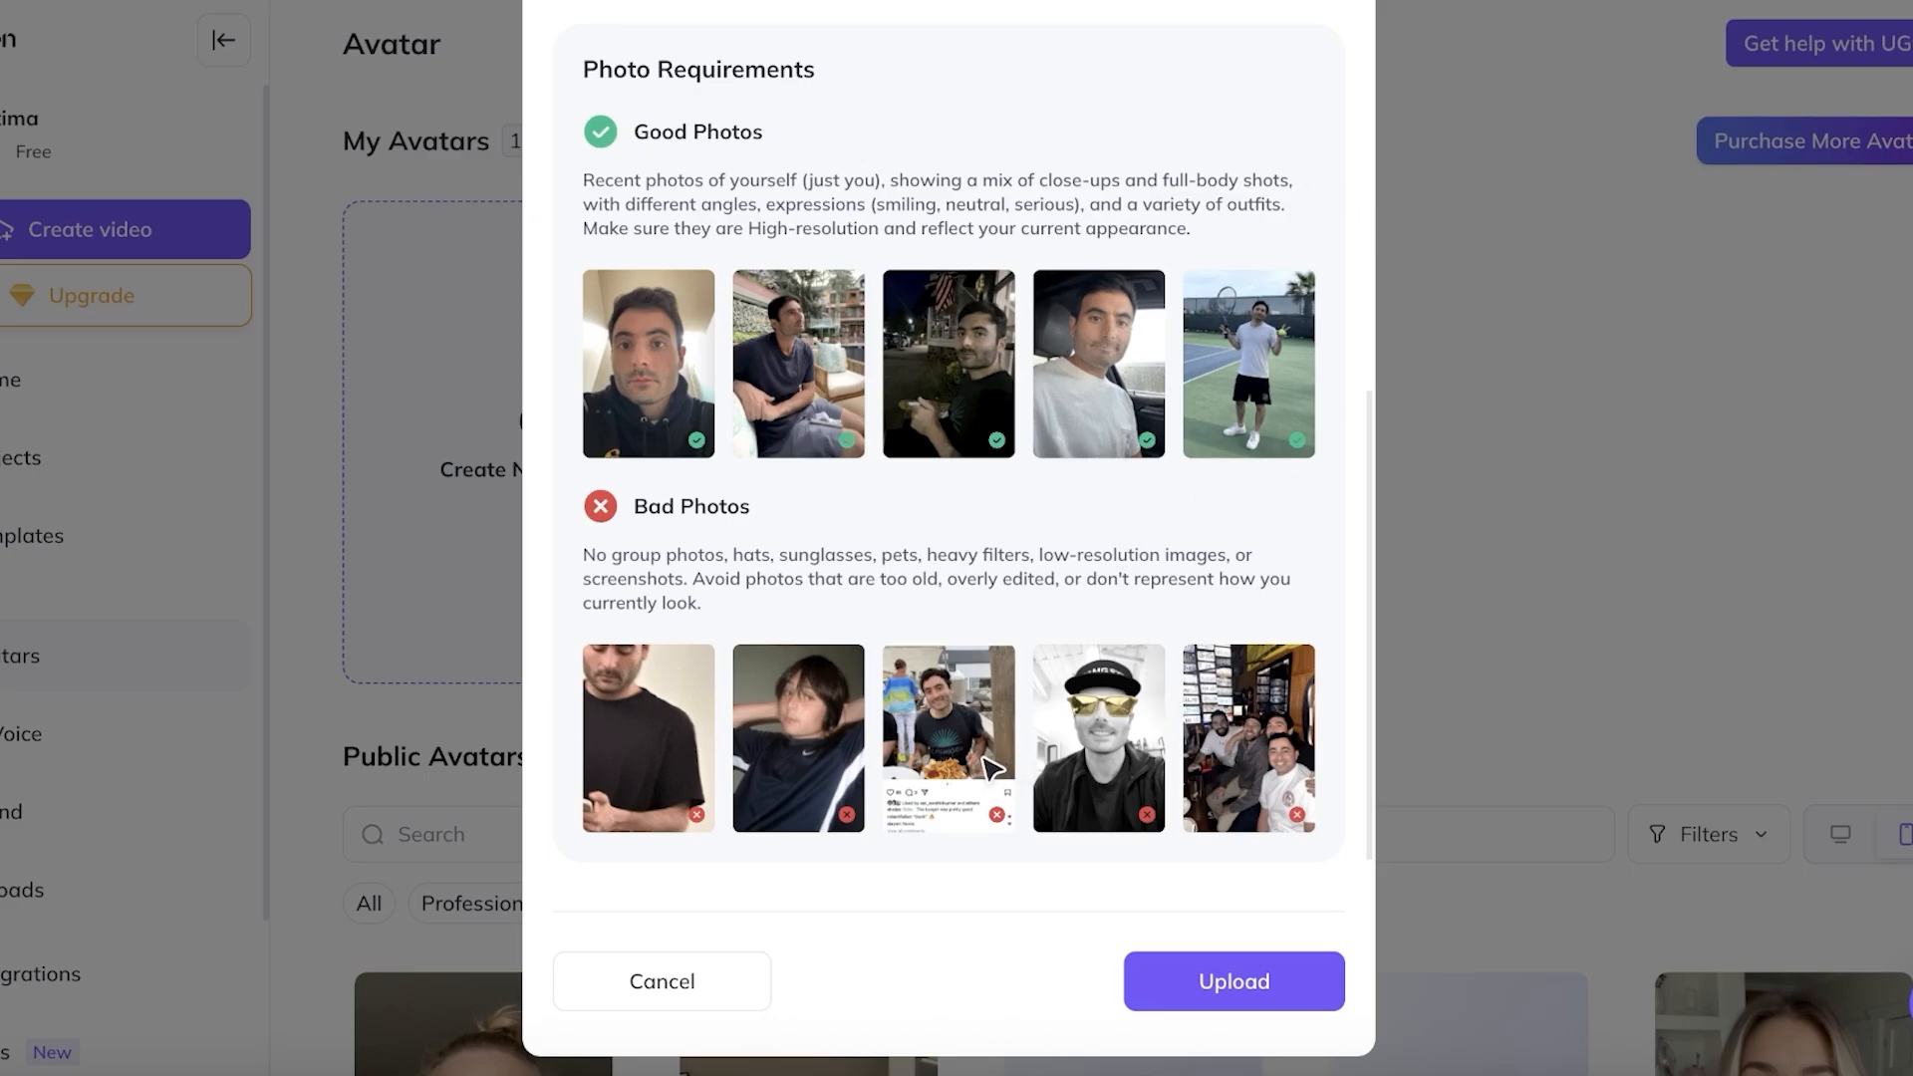
left_click(1246, 991)
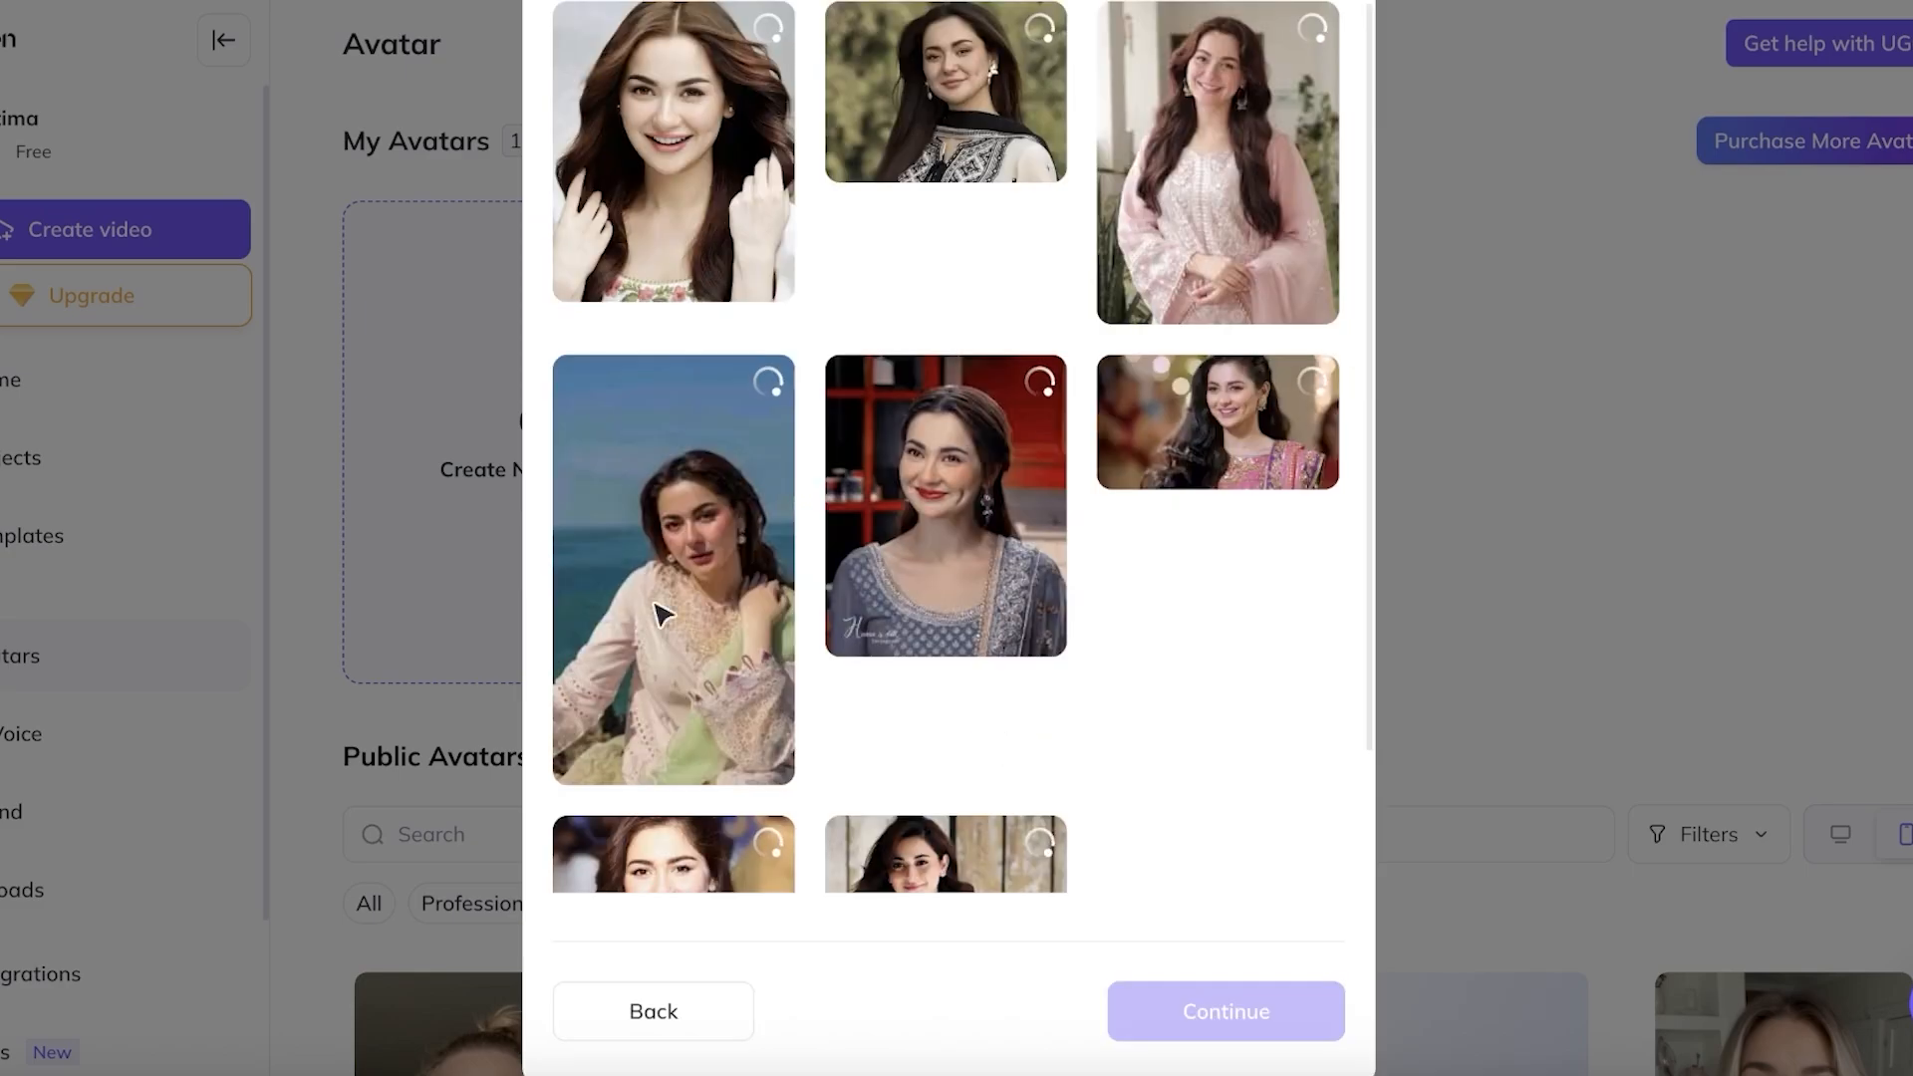
Step: Examine the approval marks on the uploaded avatar photos while they are being checked
scroll(1064, 626, "down", 1)
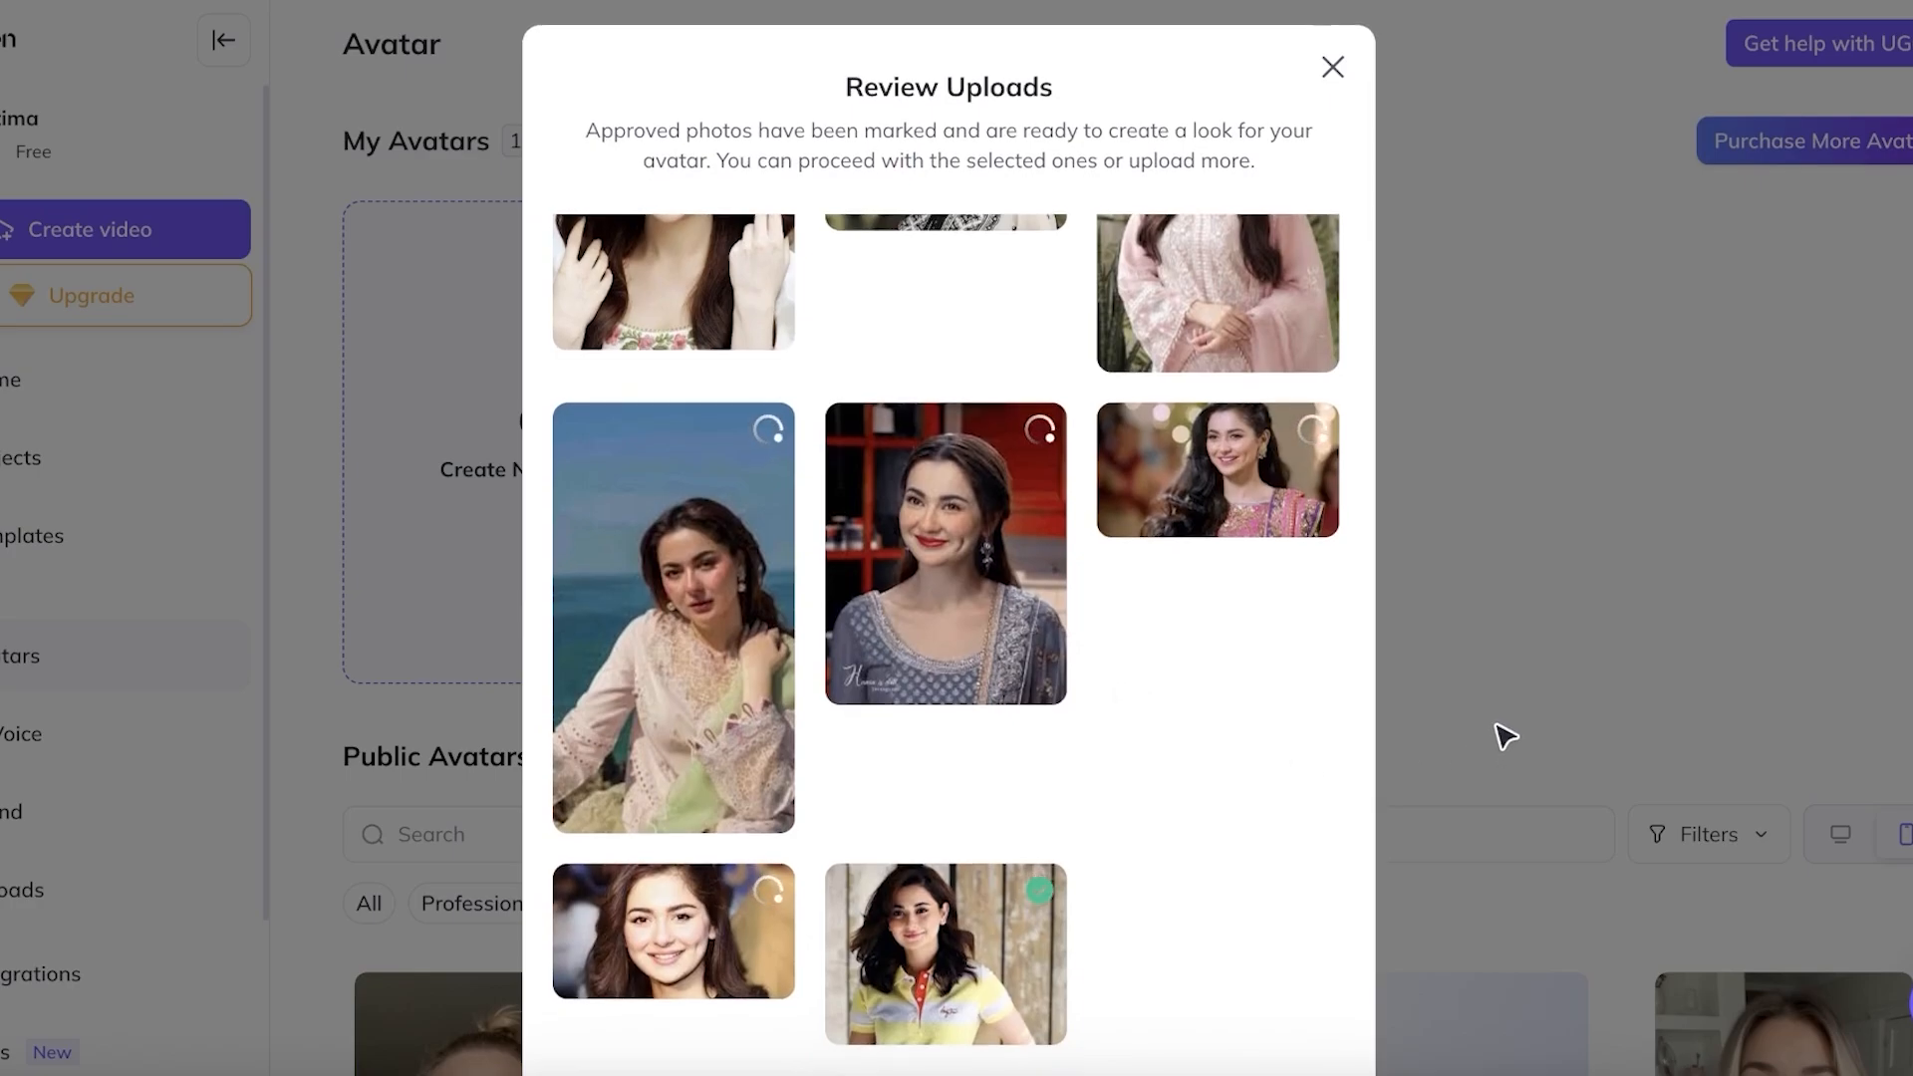
scroll(1130, 755, "up", 2)
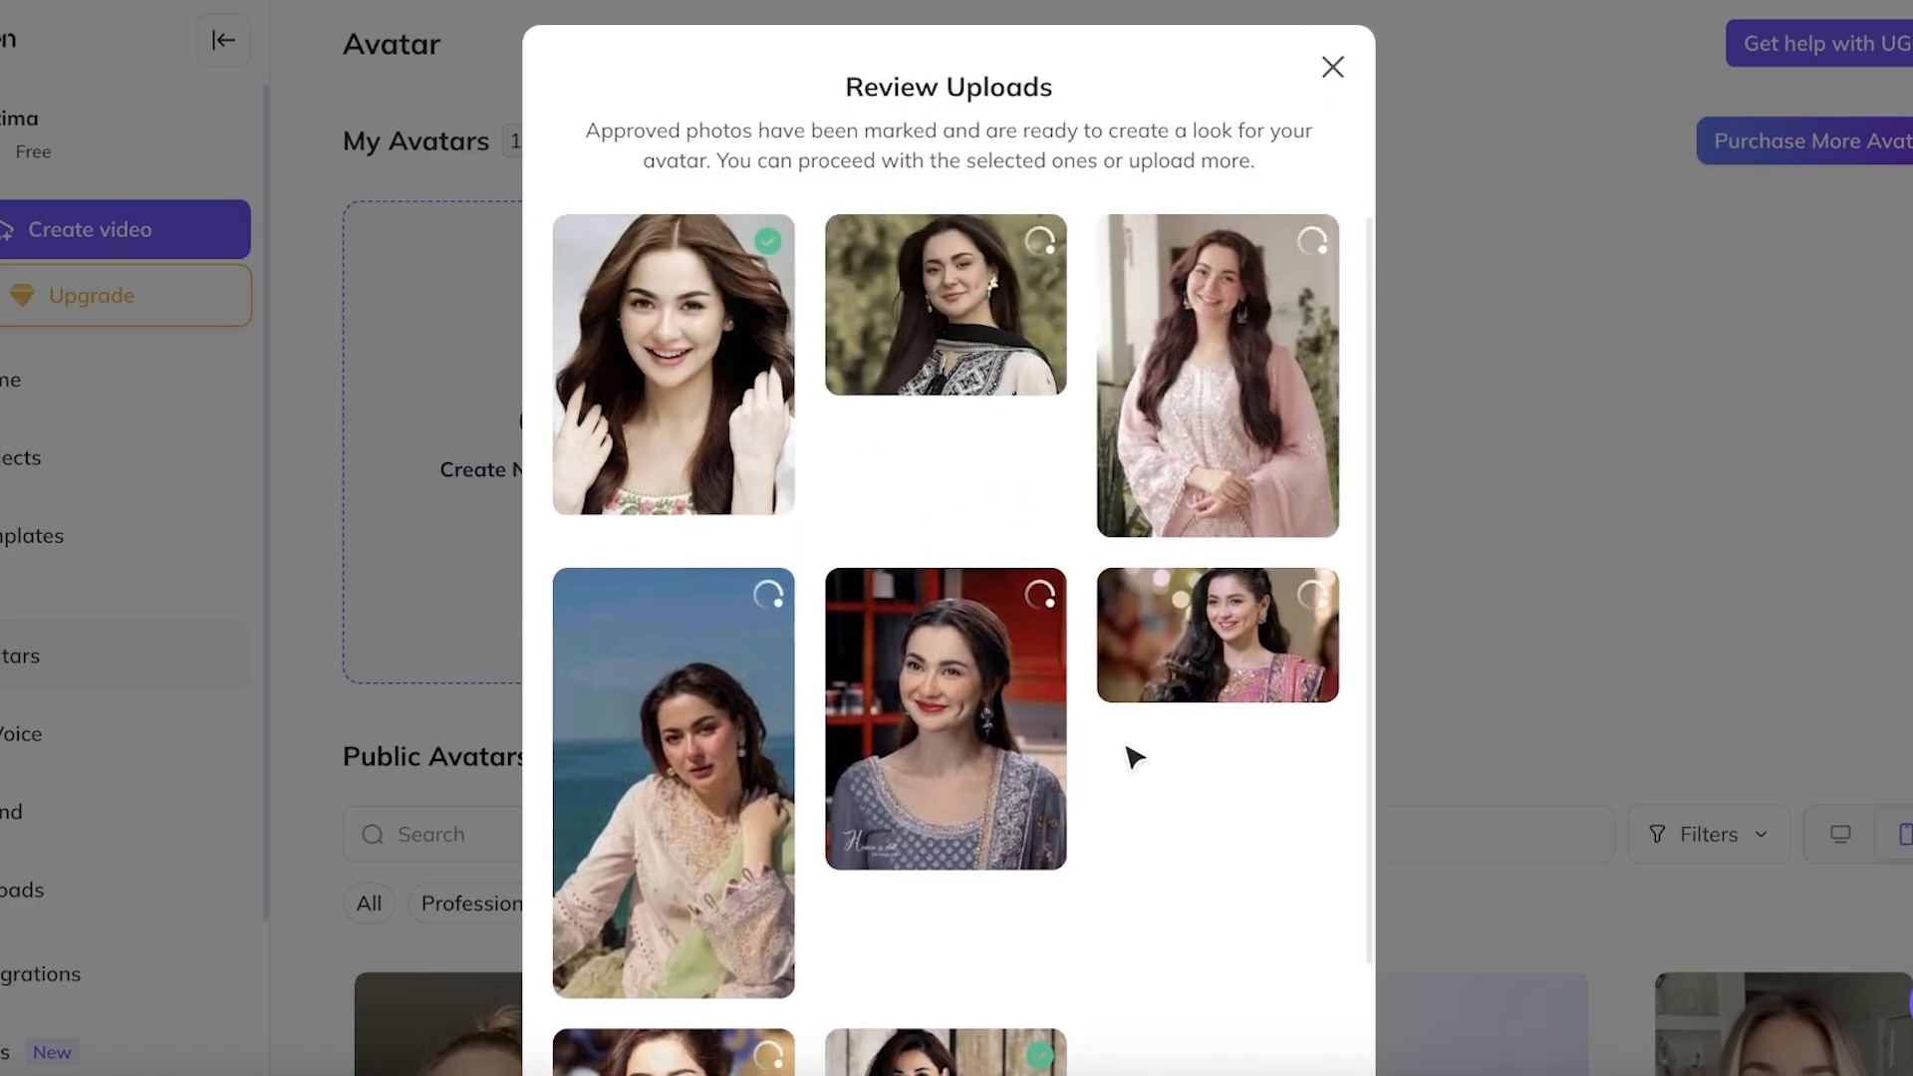
scroll(1130, 755, "down", 2)
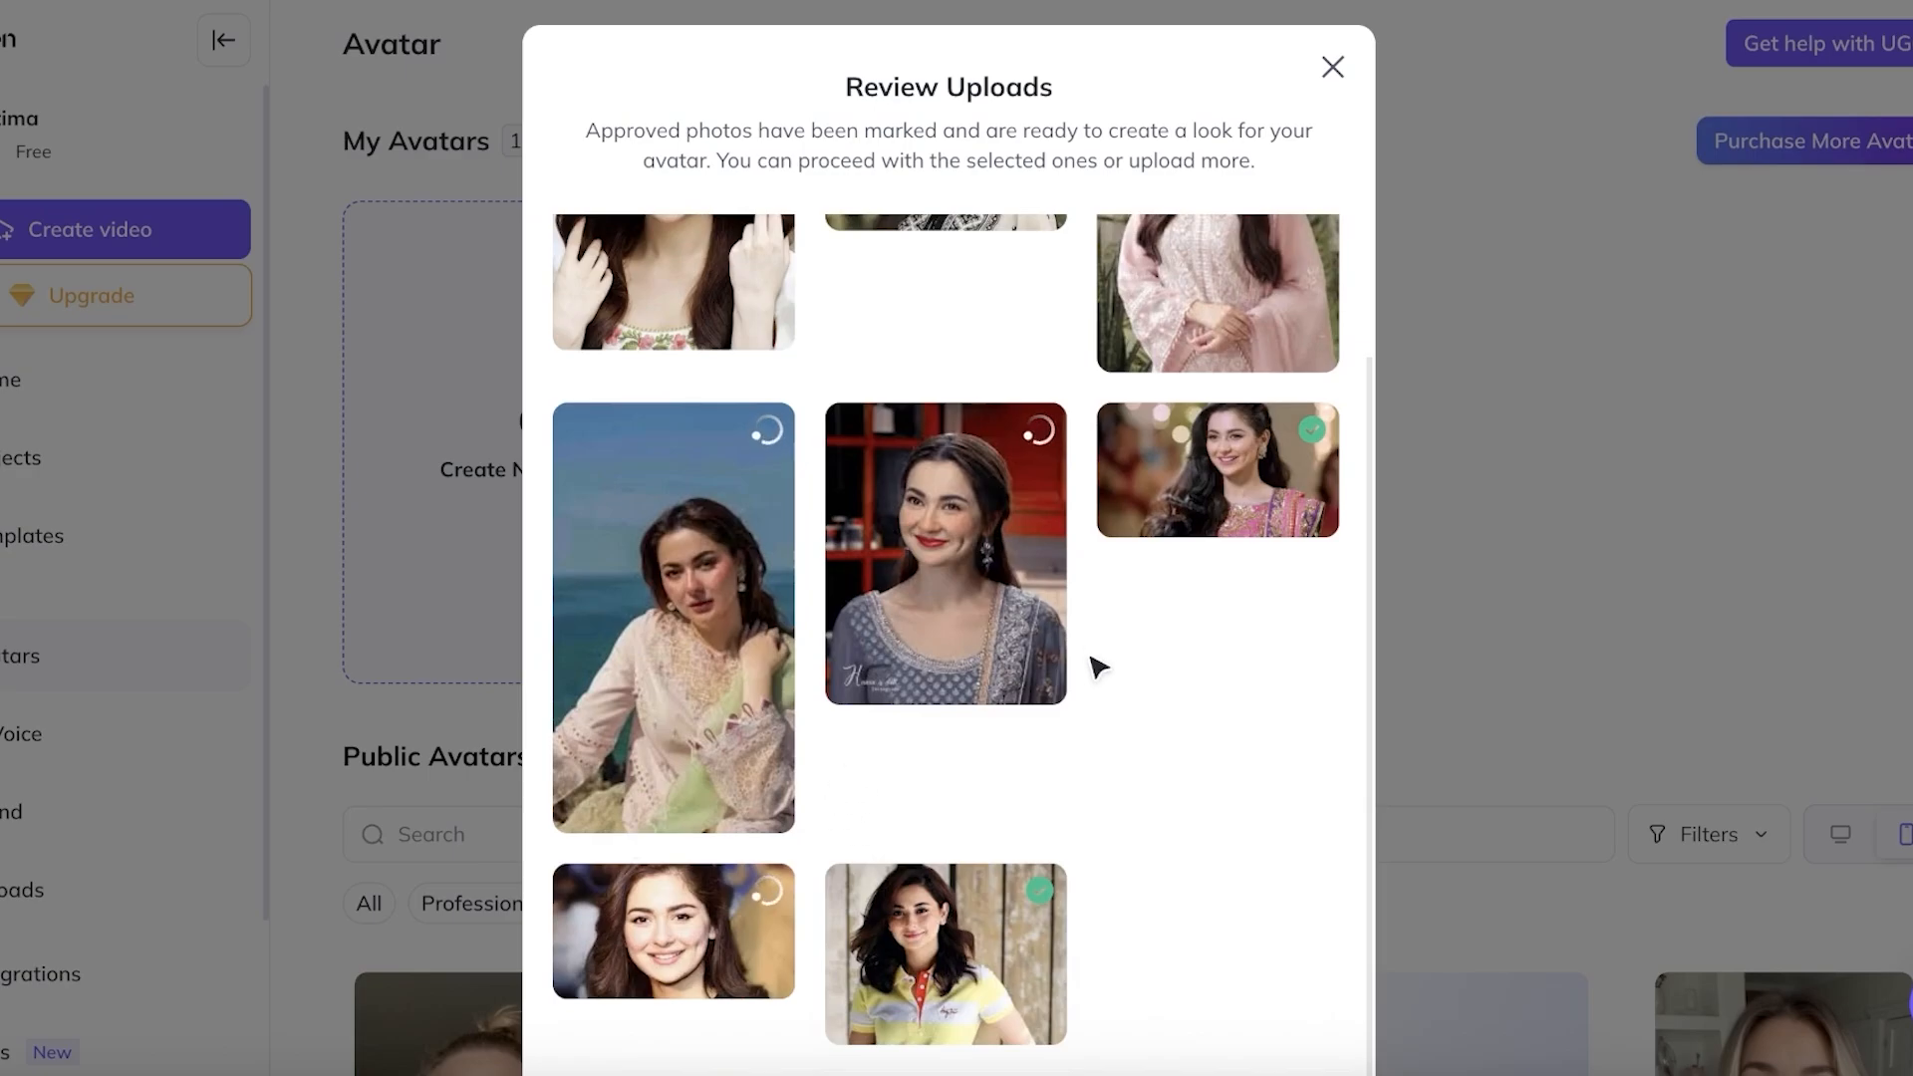
scroll(1146, 558, "up", 2)
scroll(947, 598, "down", 2)
scroll(947, 641, "down", 3)
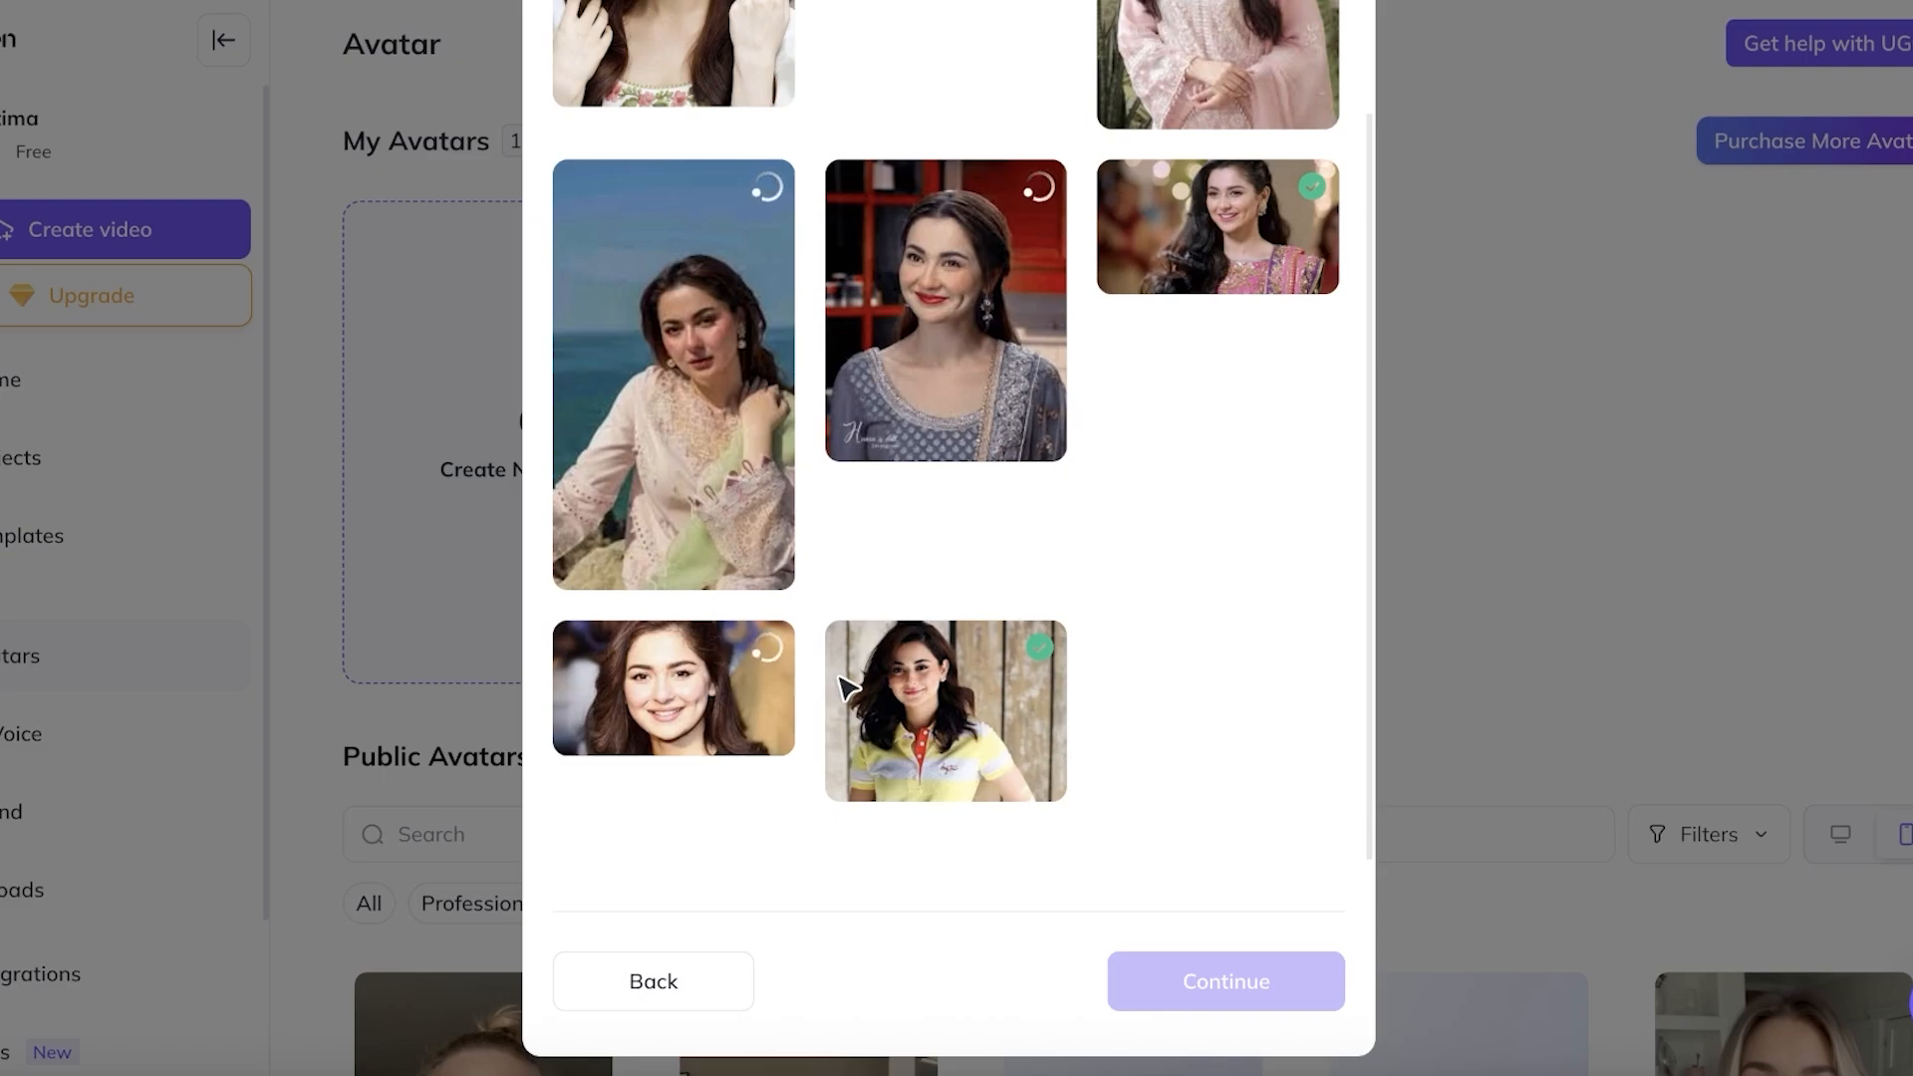
scroll(1016, 688, "up", 2)
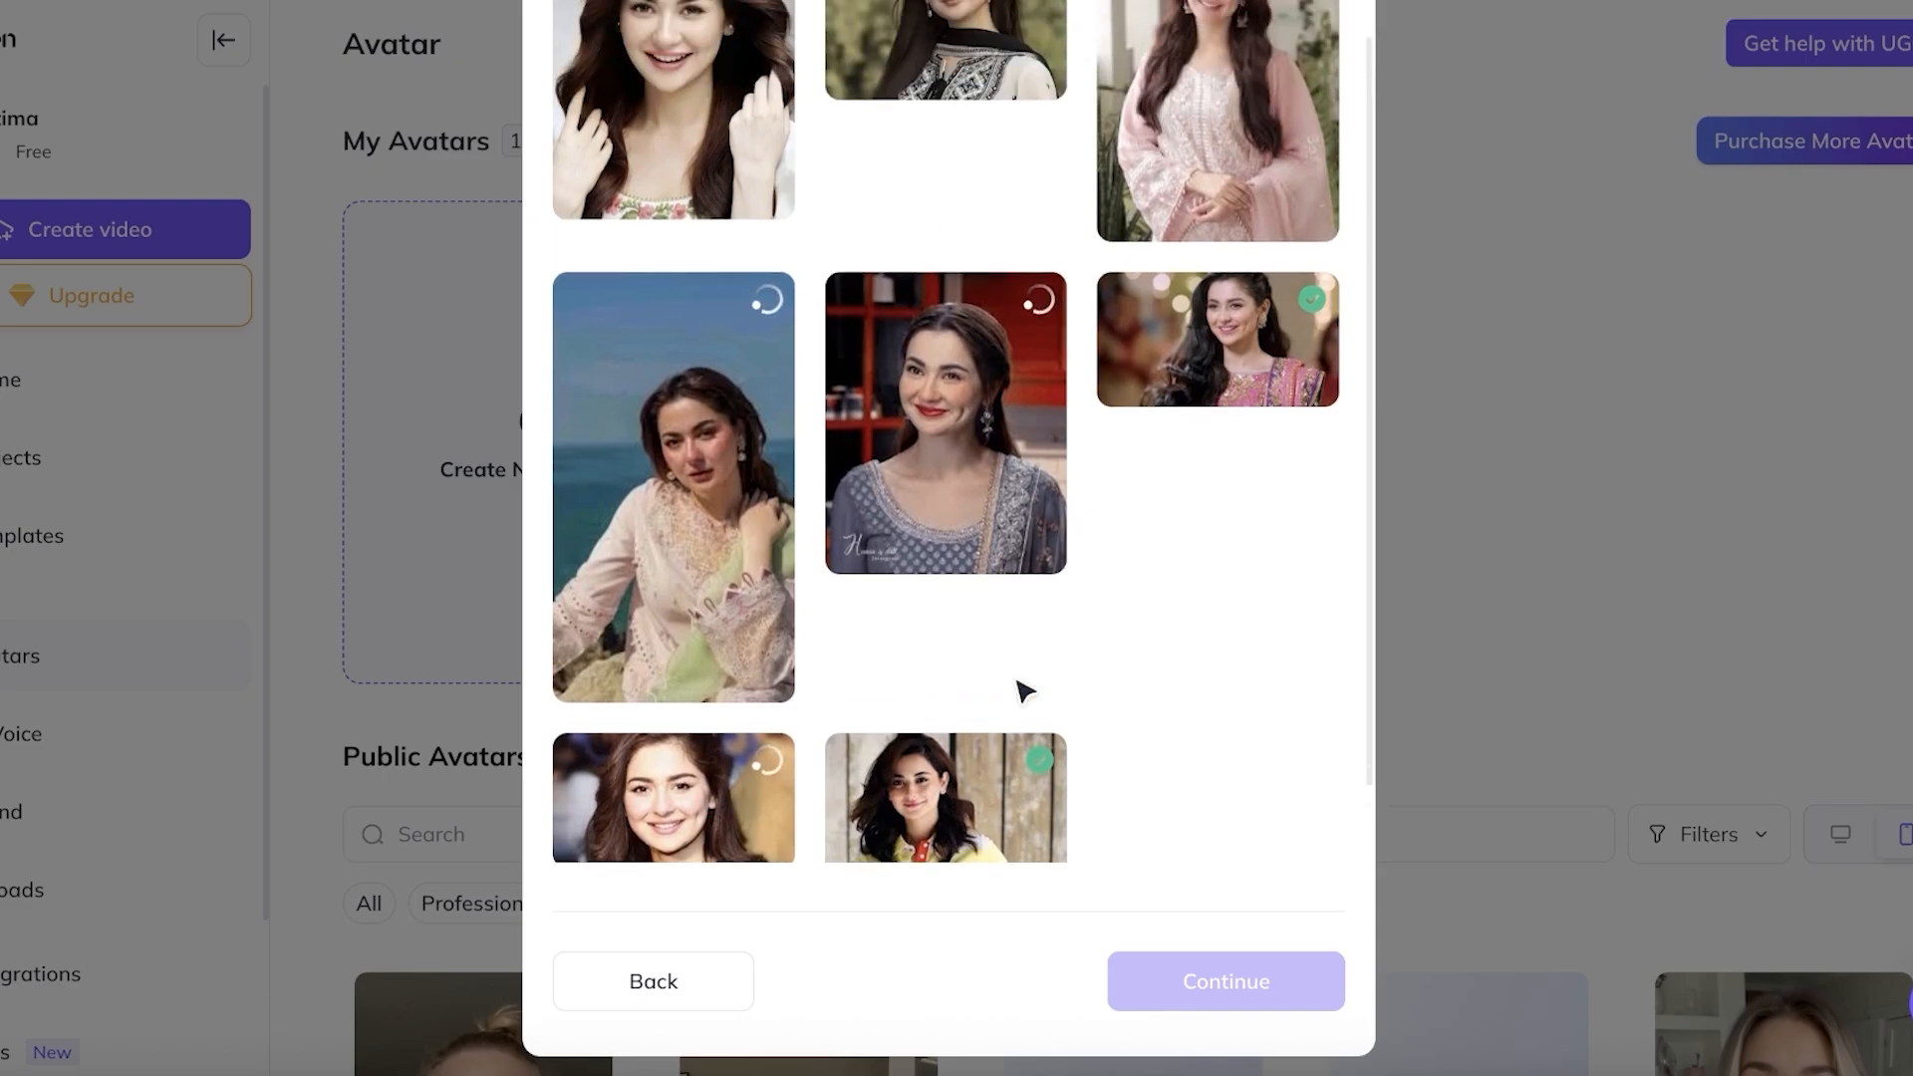
scroll(1250, 323, "up", 2)
scroll(1250, 324, "up", 1)
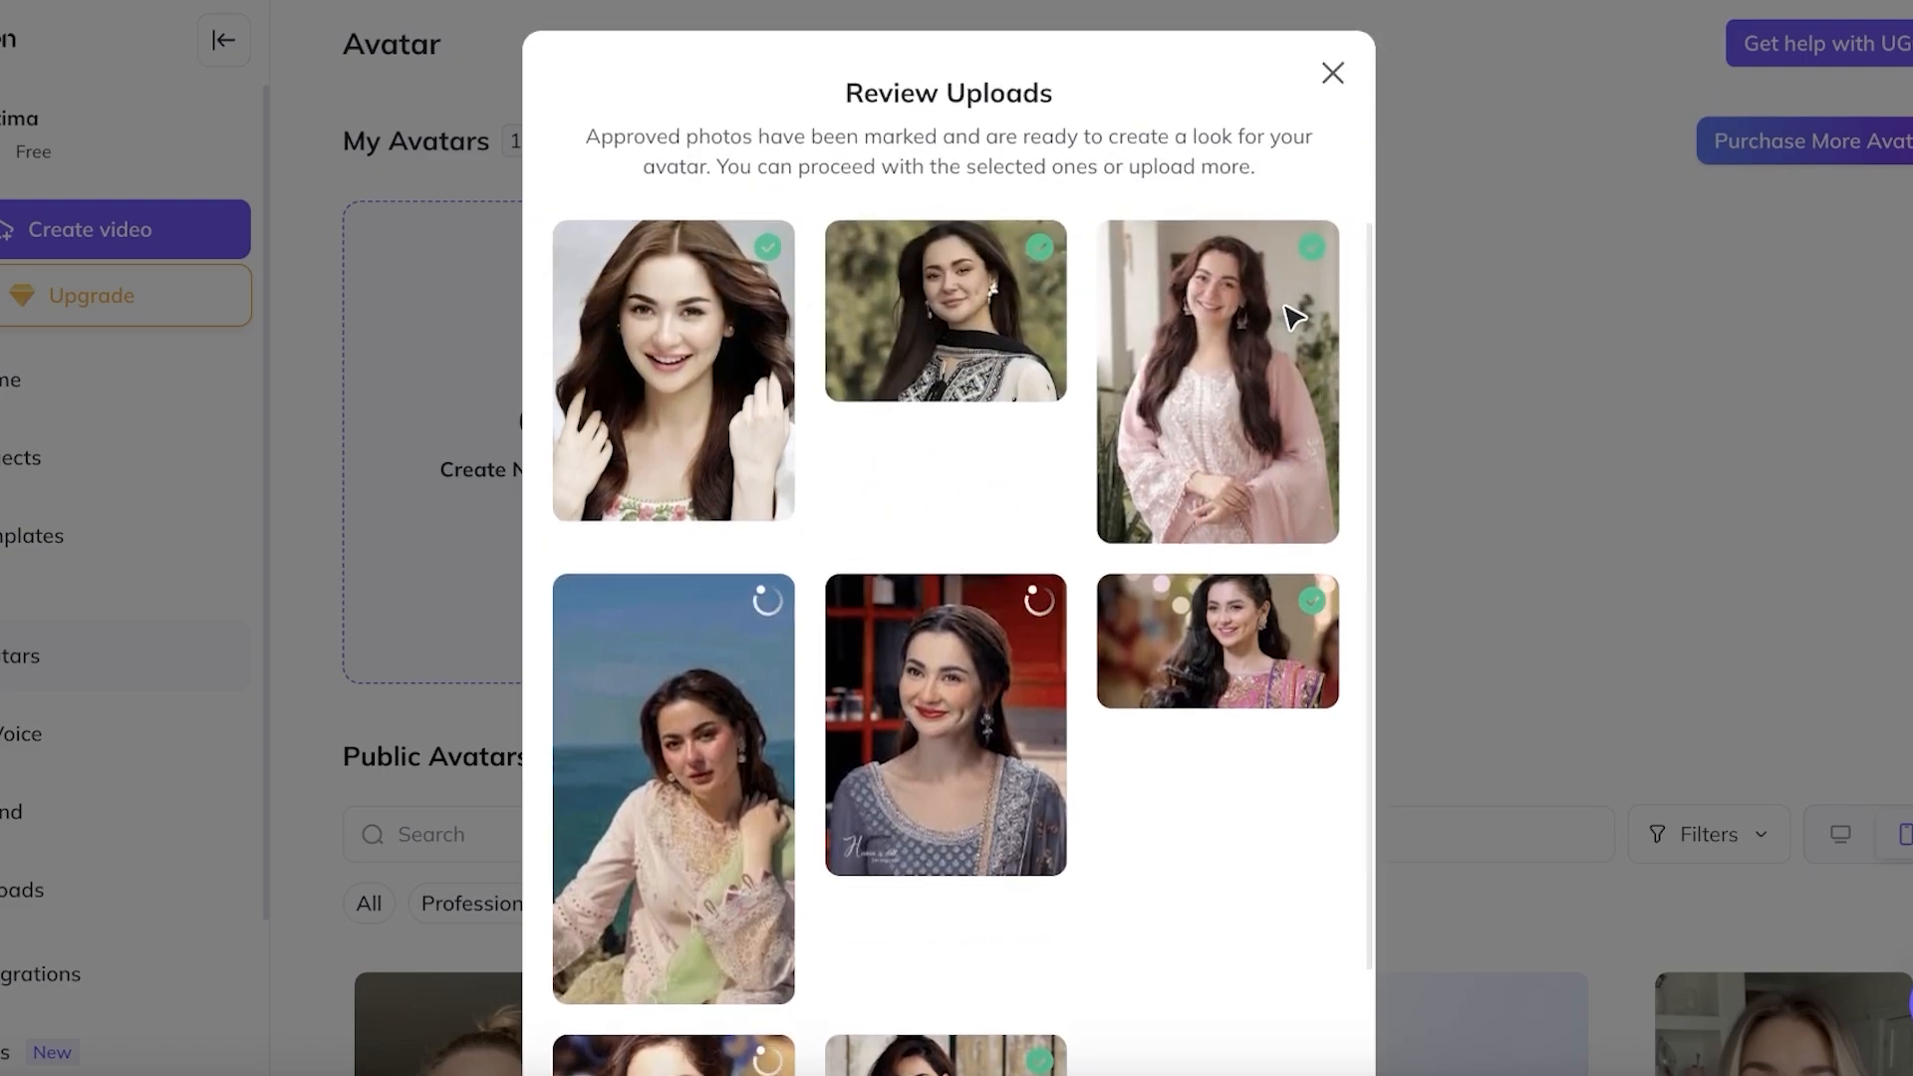
Step: Check the remaining uploaded photos in the review and continue with the approved set
scroll(1139, 377, "down", 2)
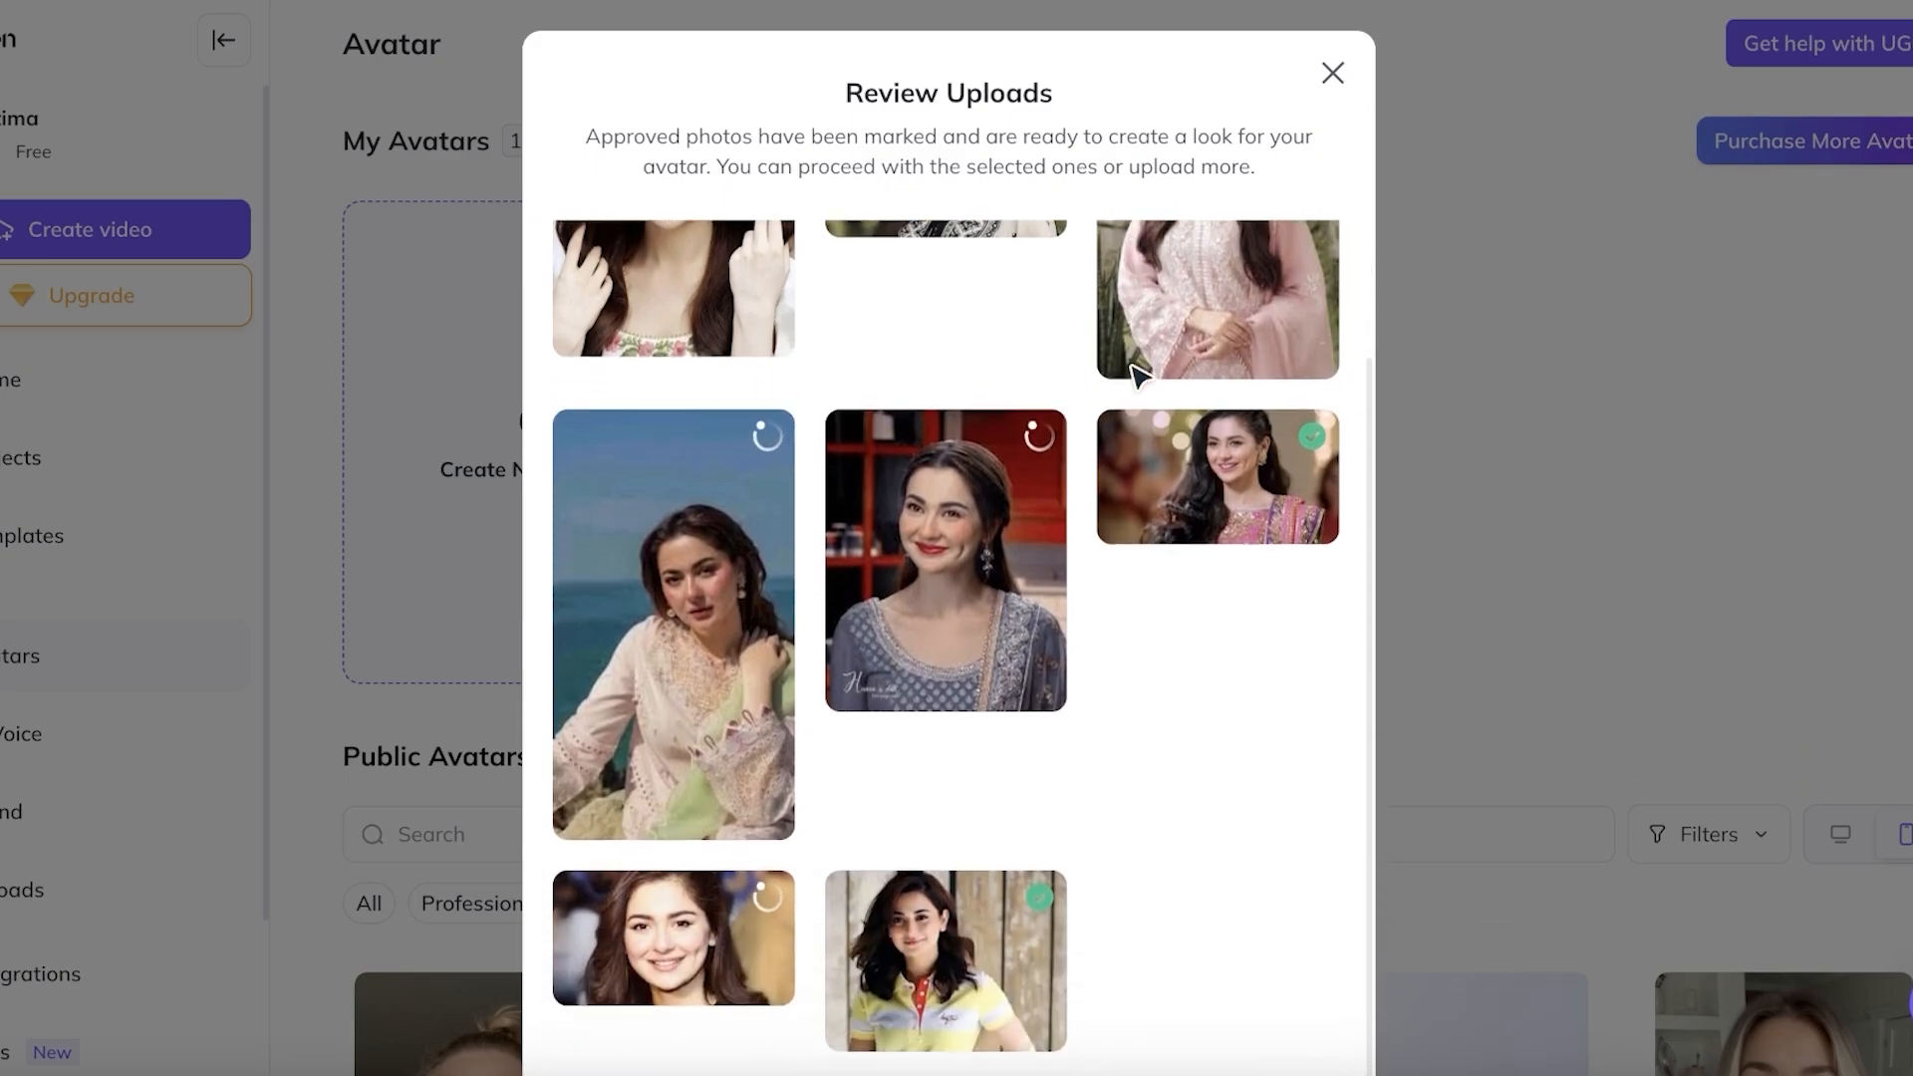
scroll(683, 457, "down", 1)
scroll(1081, 643, "down", 2)
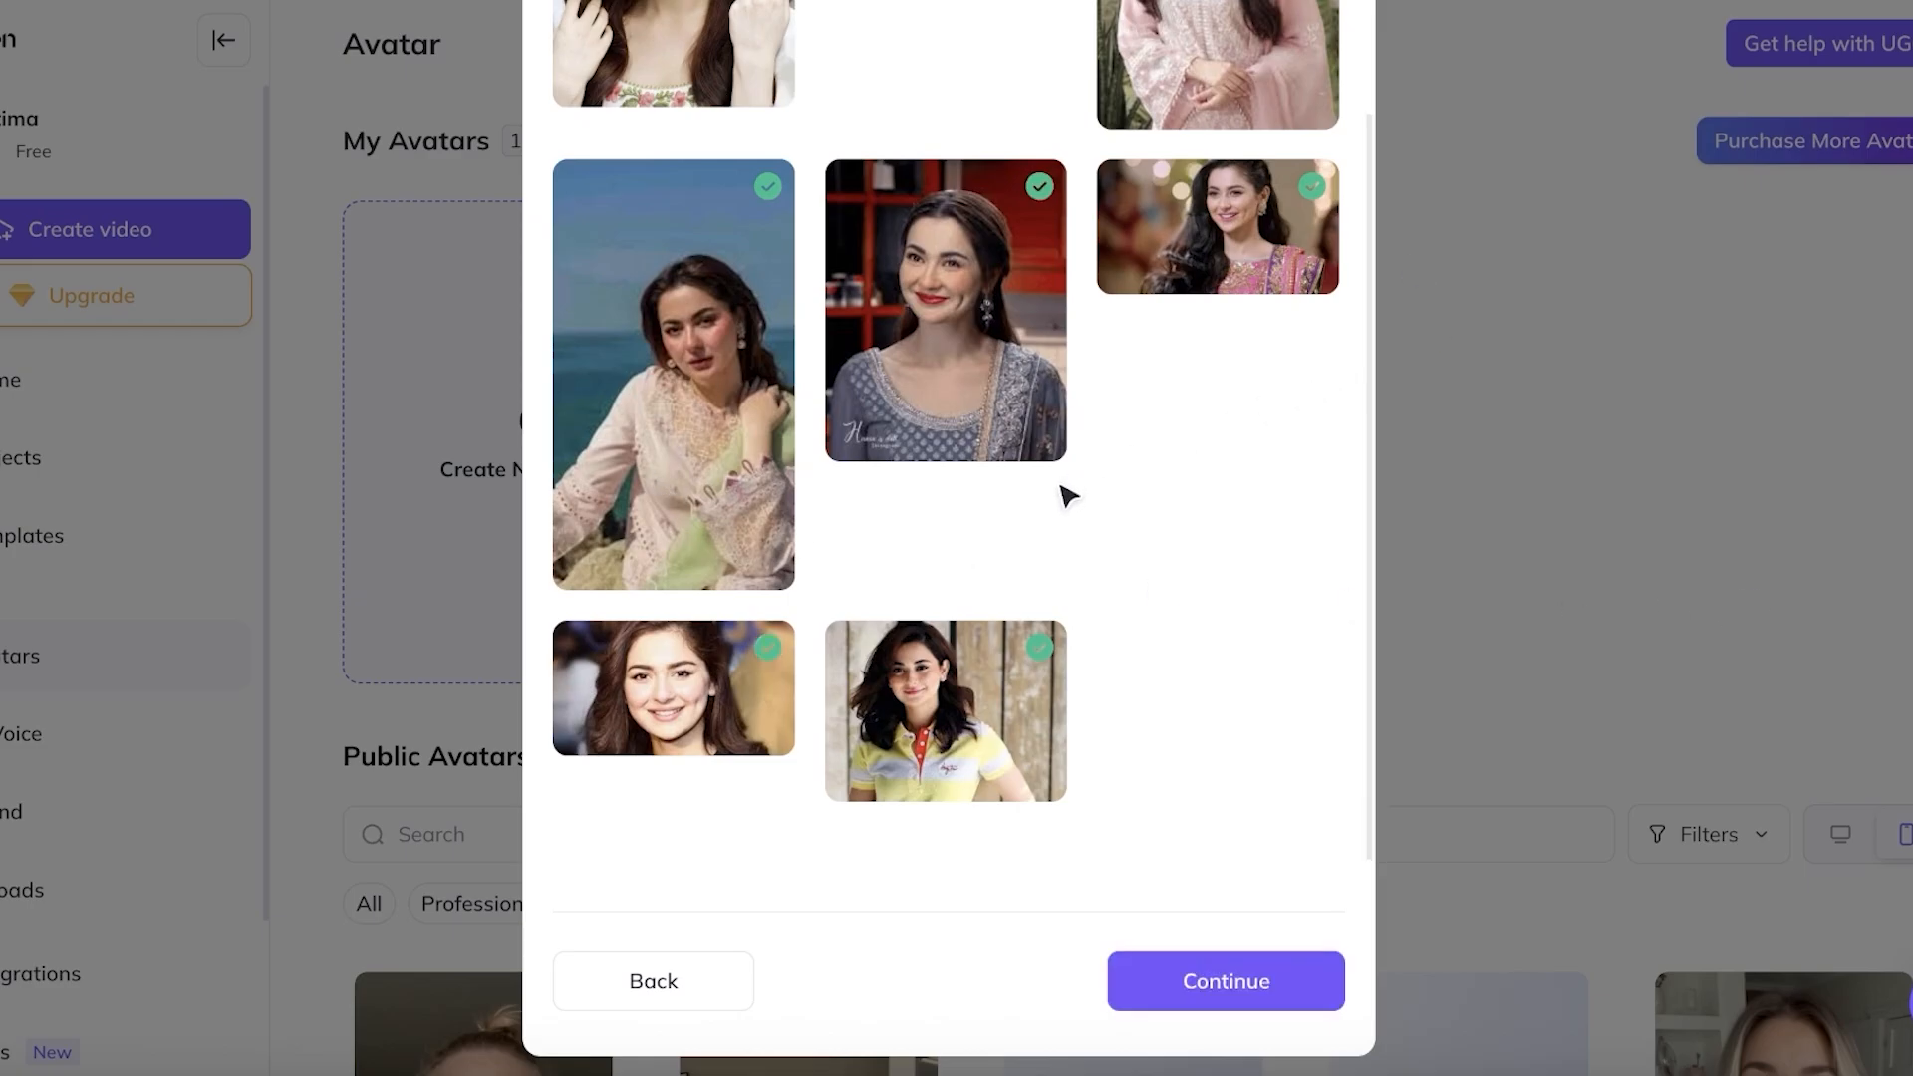
left_click(1238, 969)
Step: Create the avatar under the name lily, keeping South Asian (Indian) as its ethnicity, and have its voice chosen automatically
scroll(1146, 418, "up", 2)
left_click(1011, 381)
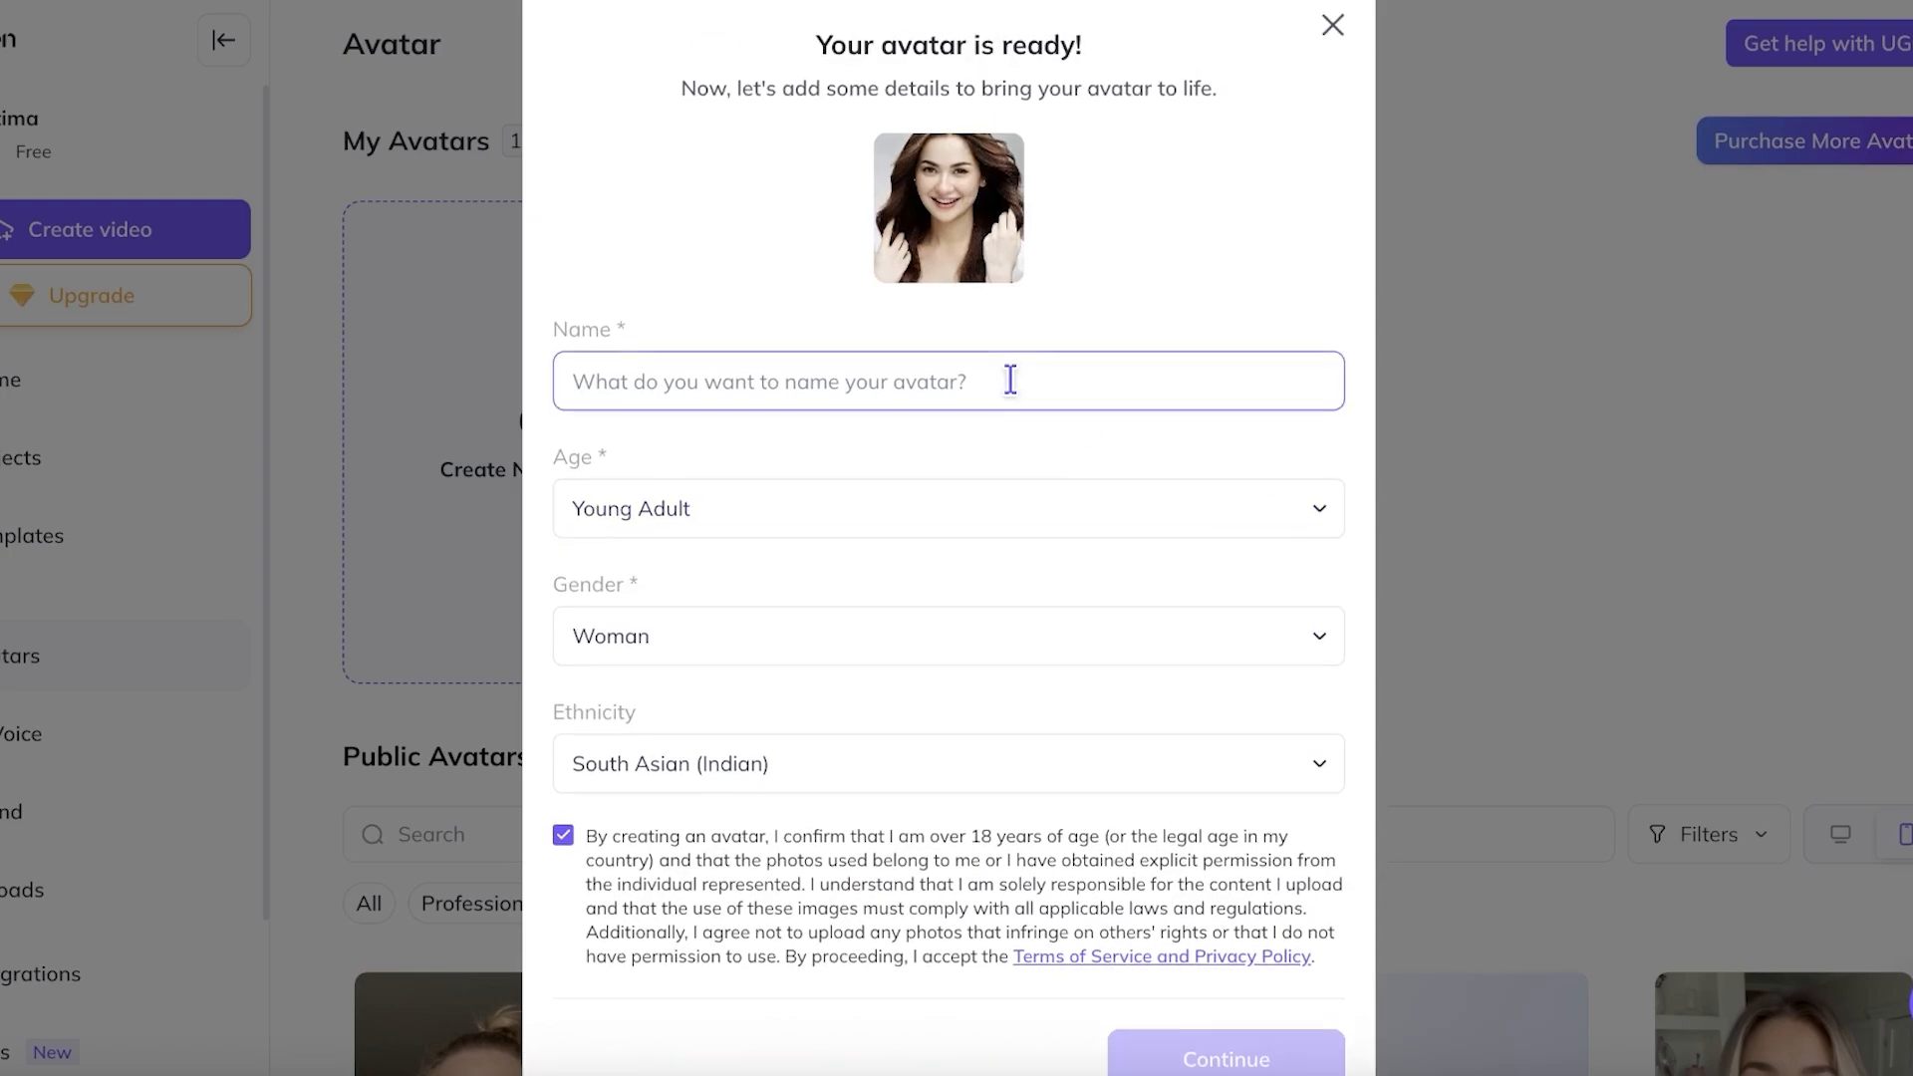
type("lily")
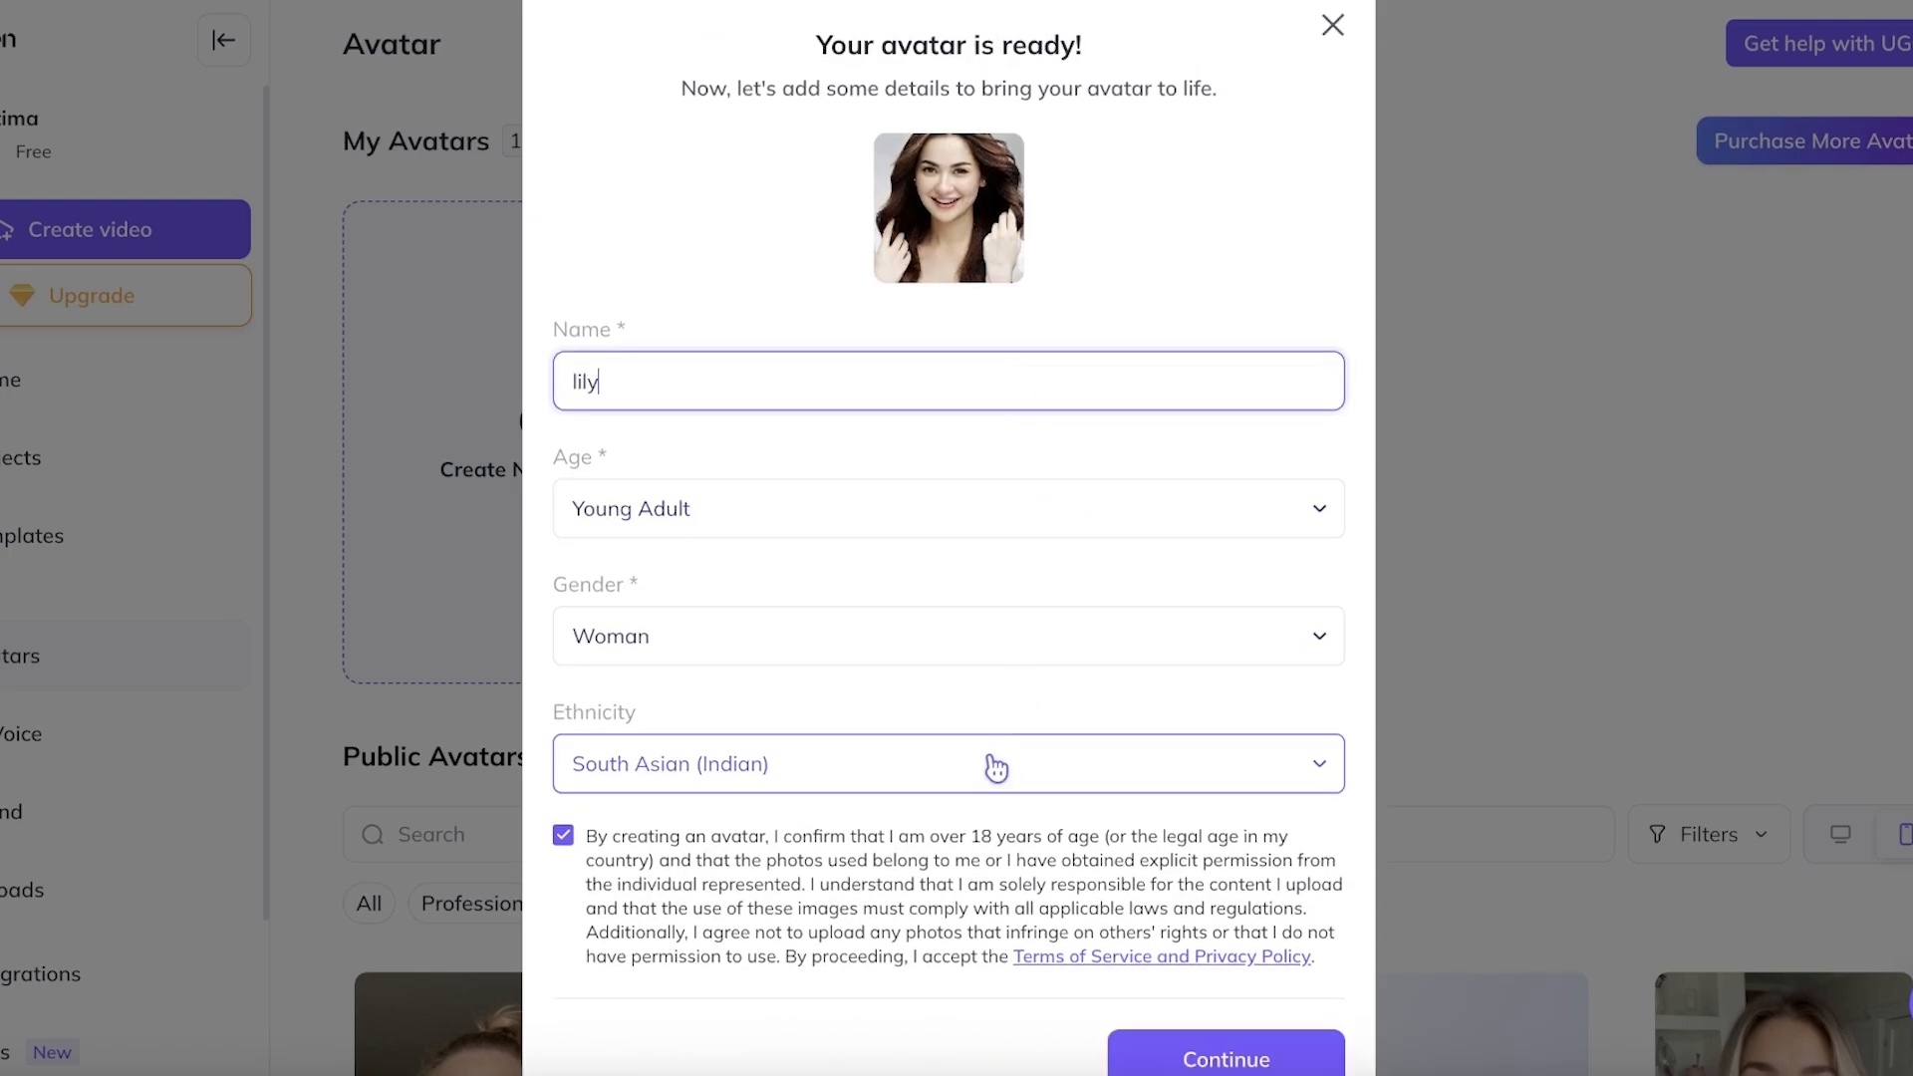
scroll(994, 762, "down", 1)
left_click(1089, 709)
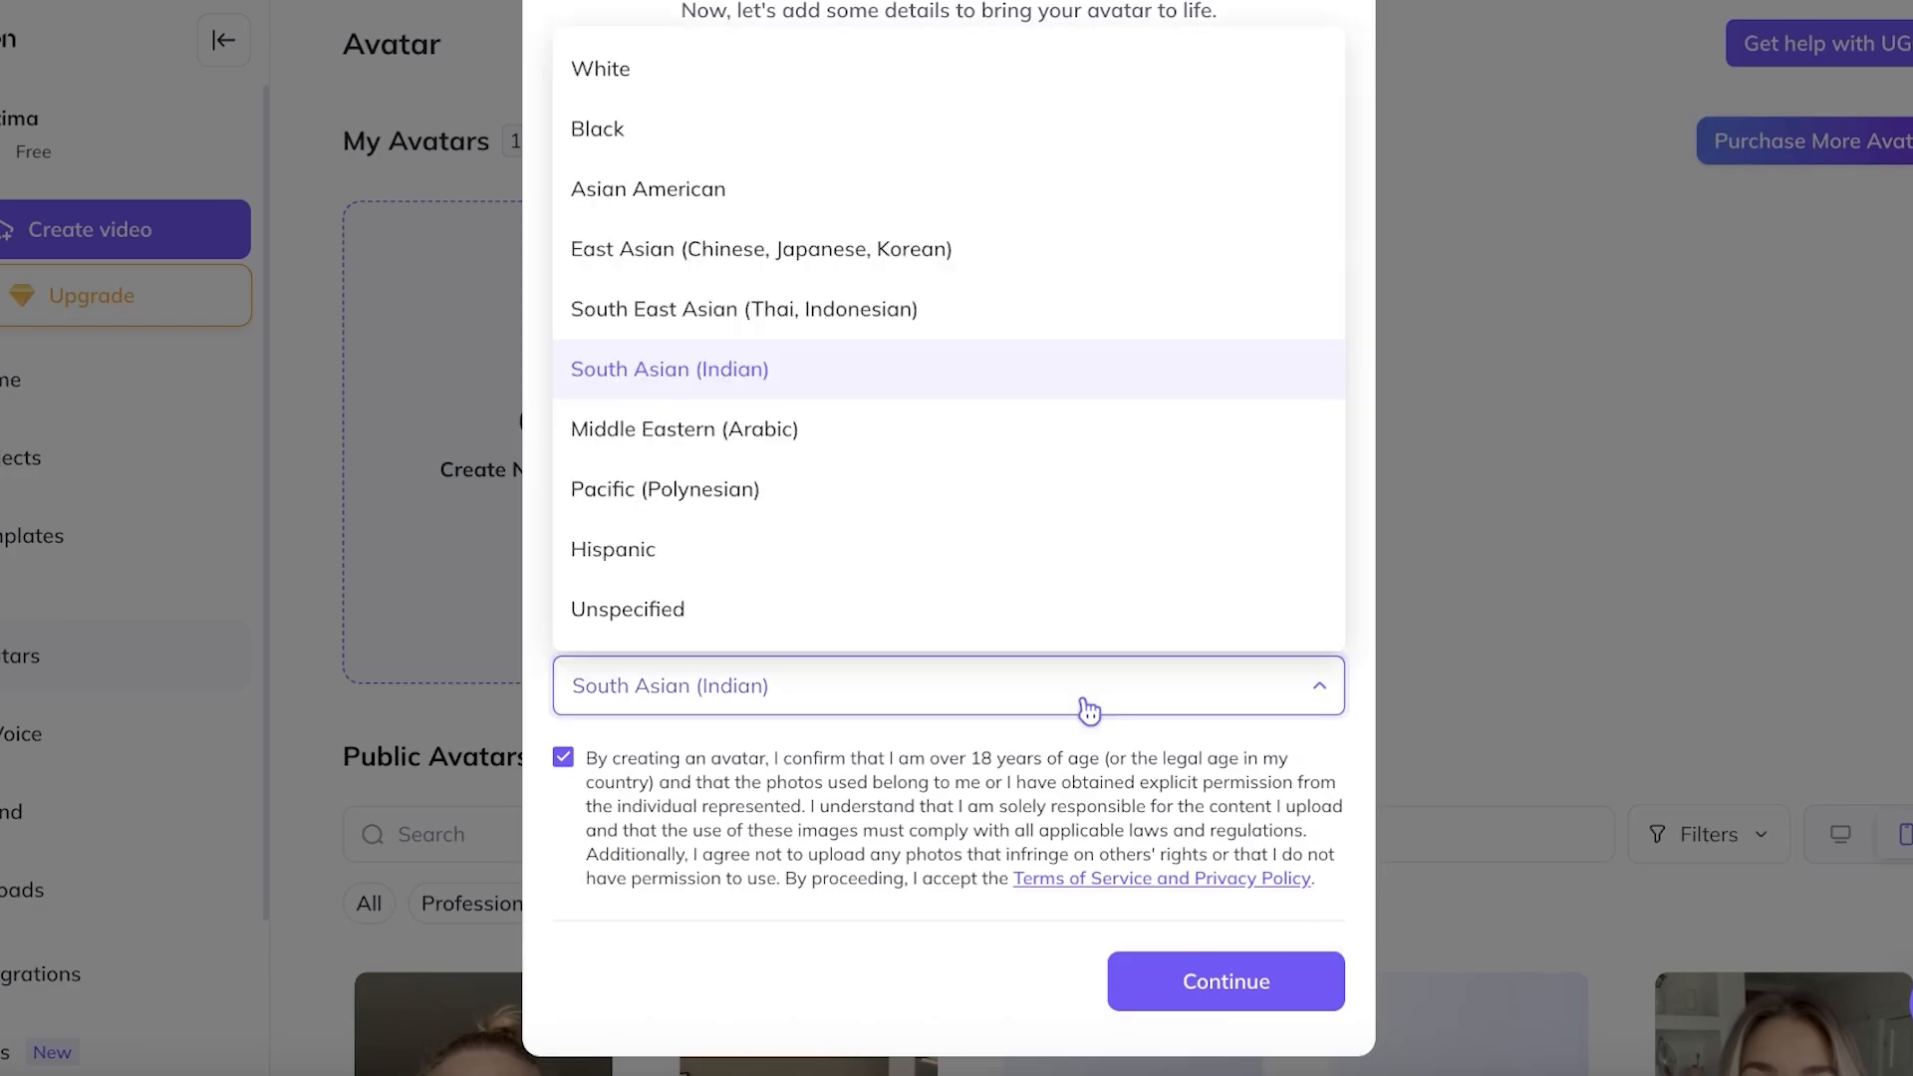
left_click(1078, 687)
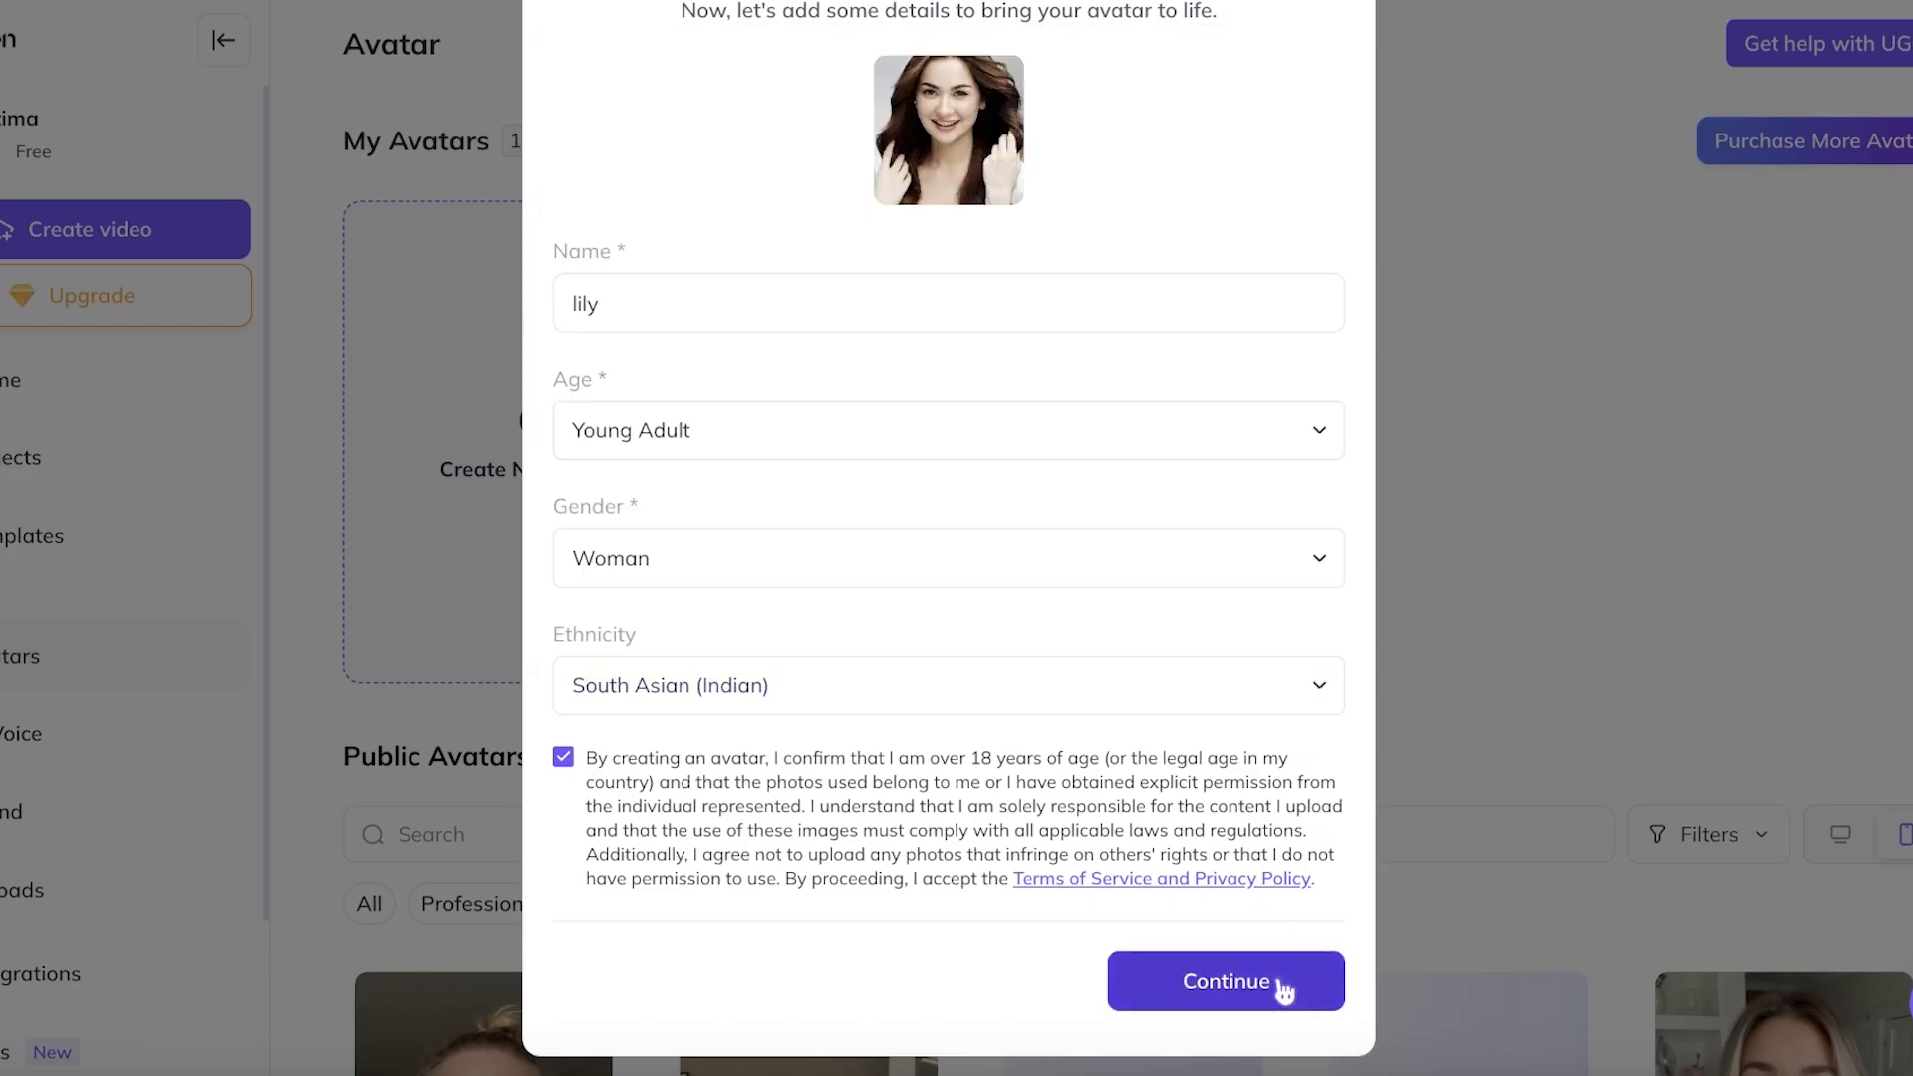
left_click(1282, 984)
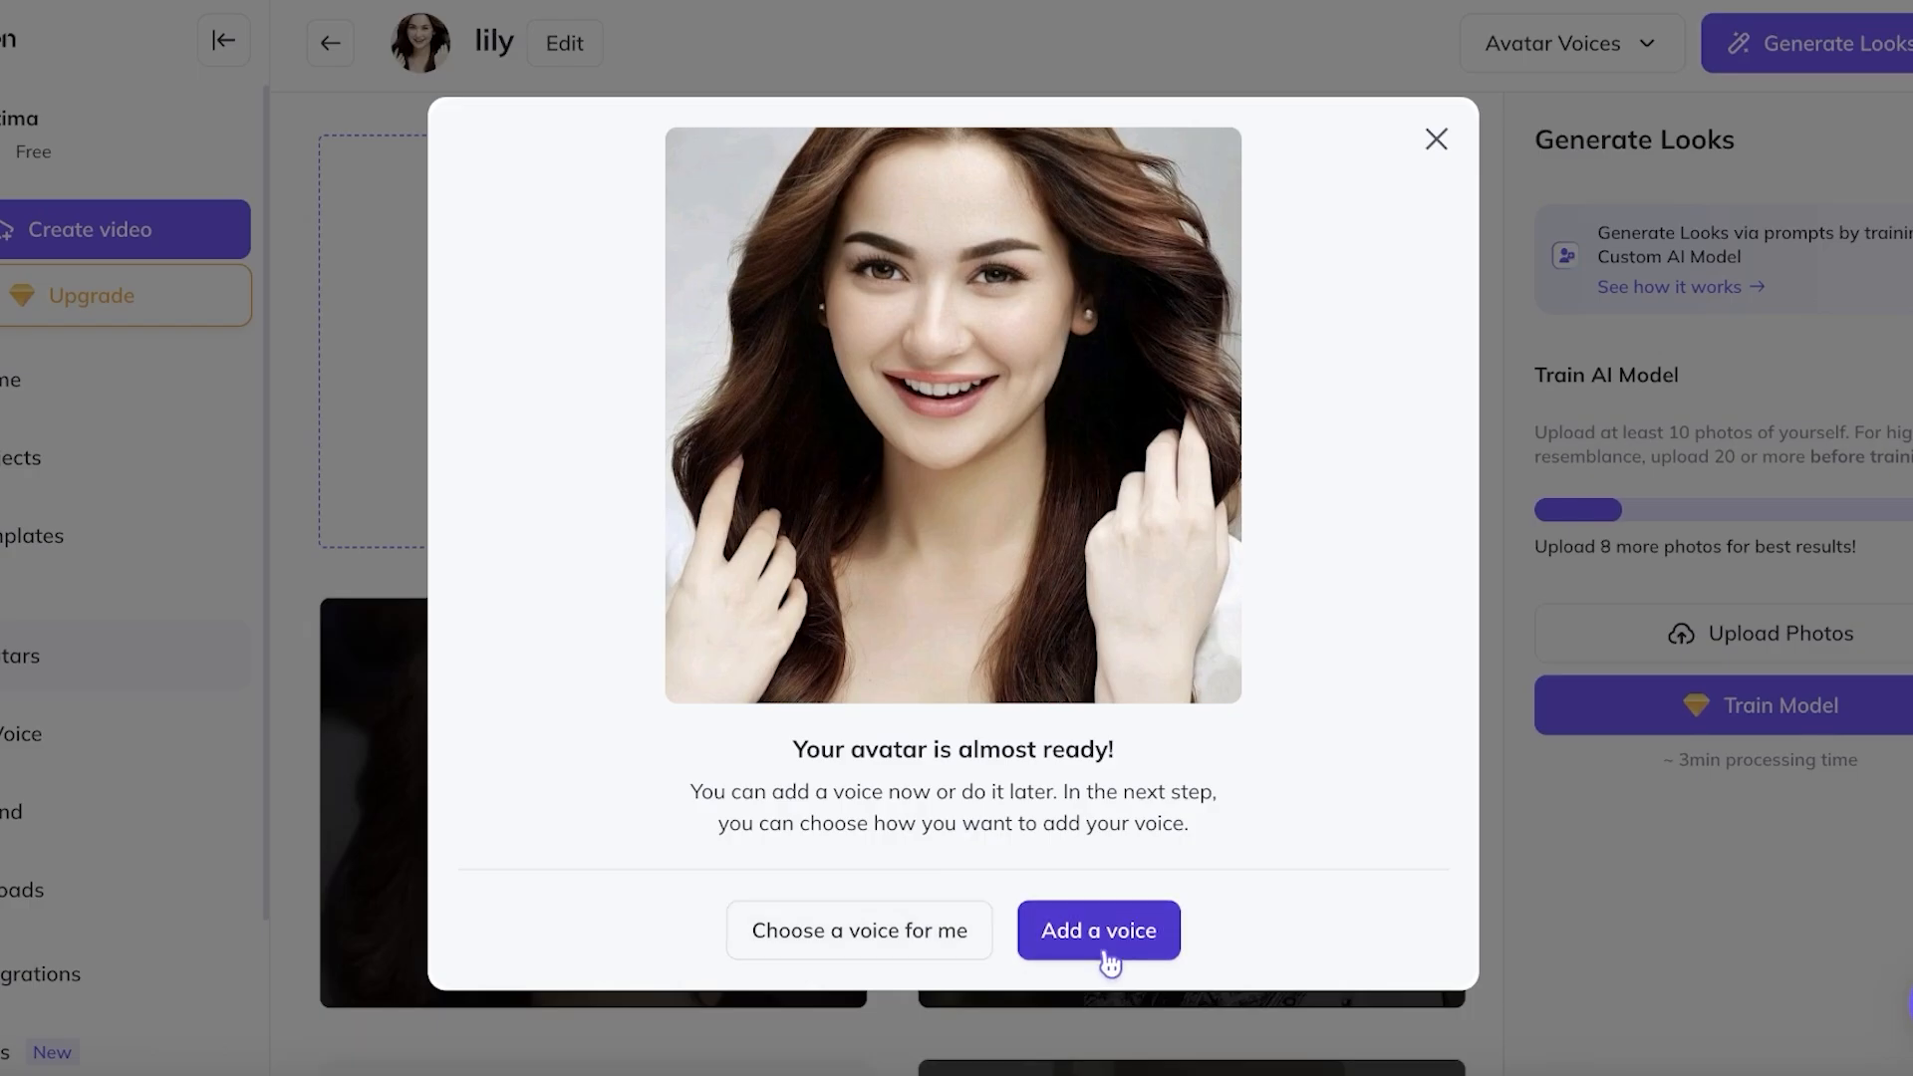
left_click(959, 946)
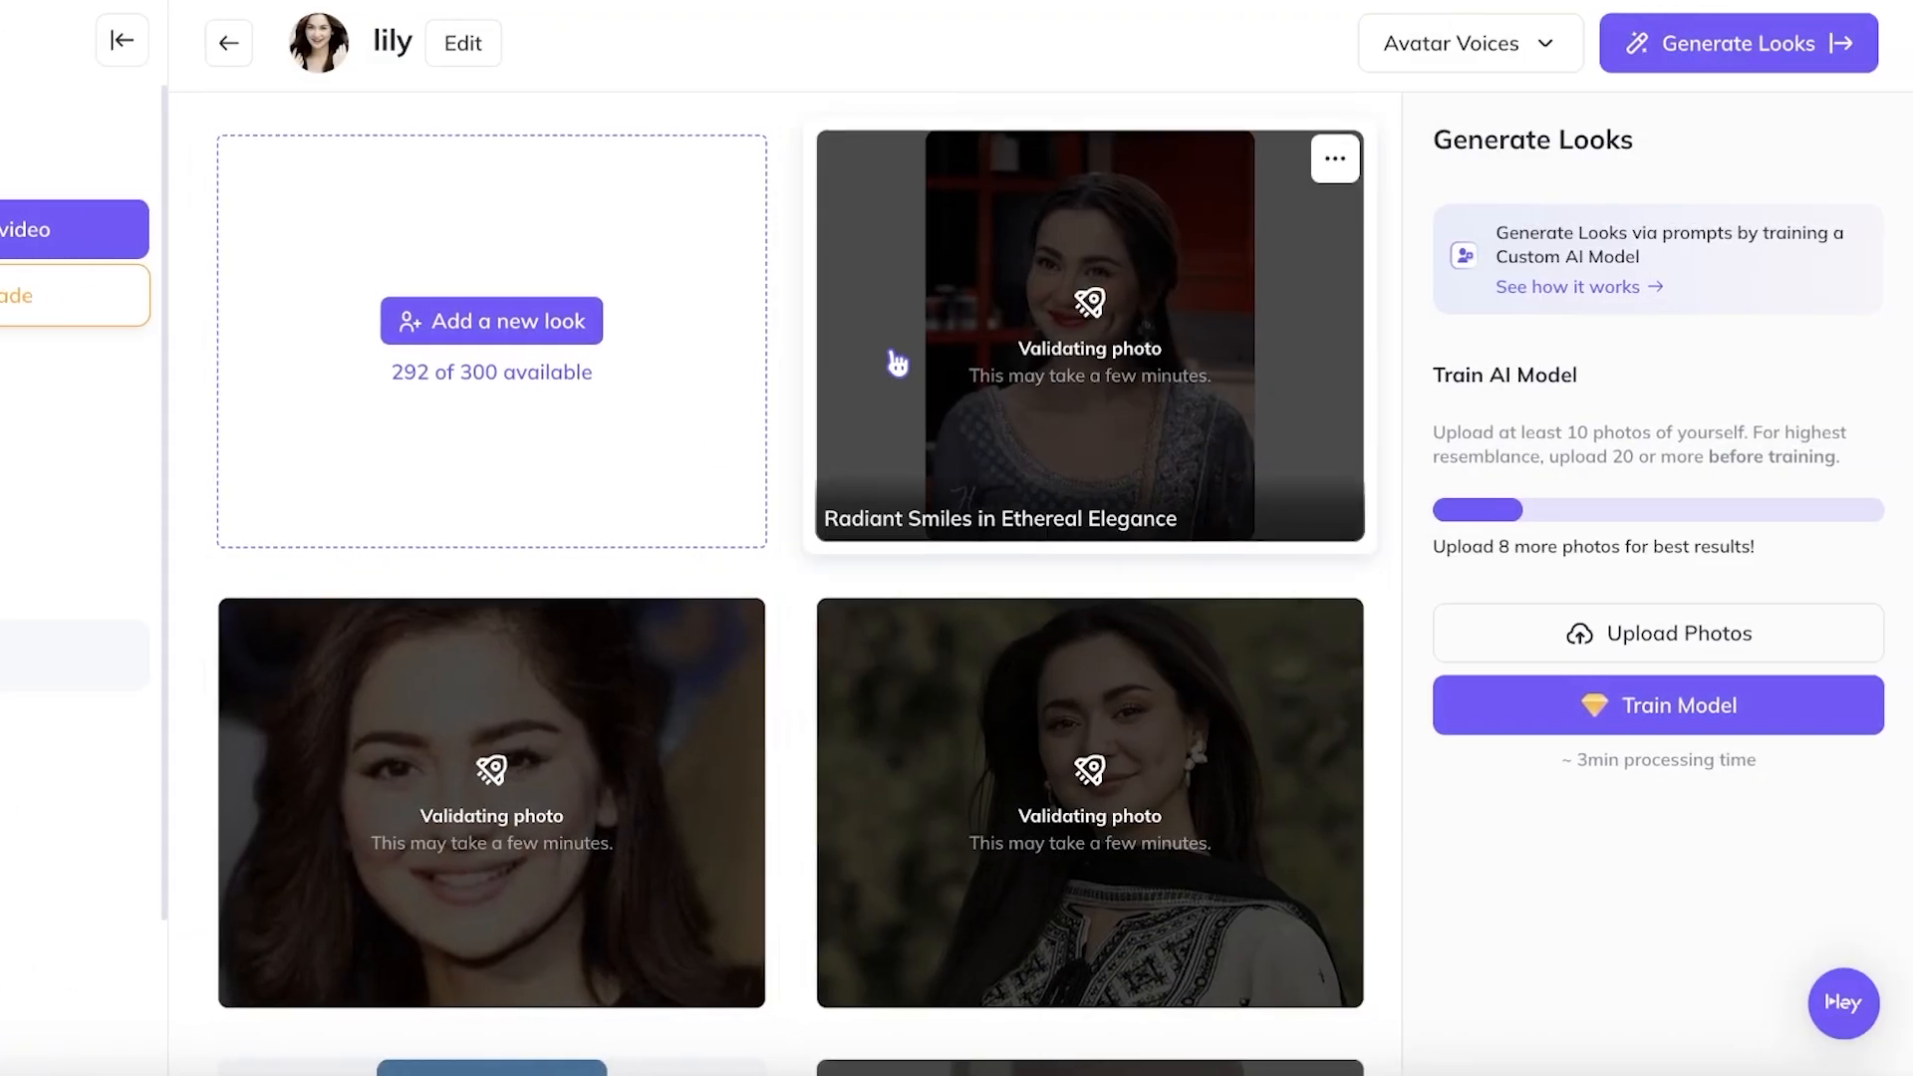
Step: Examine the validation status of all looks of the lily avatar and the photo requirements for training its AI model
scroll(649, 371, "down", 3)
scroll(504, 332, "up", 2)
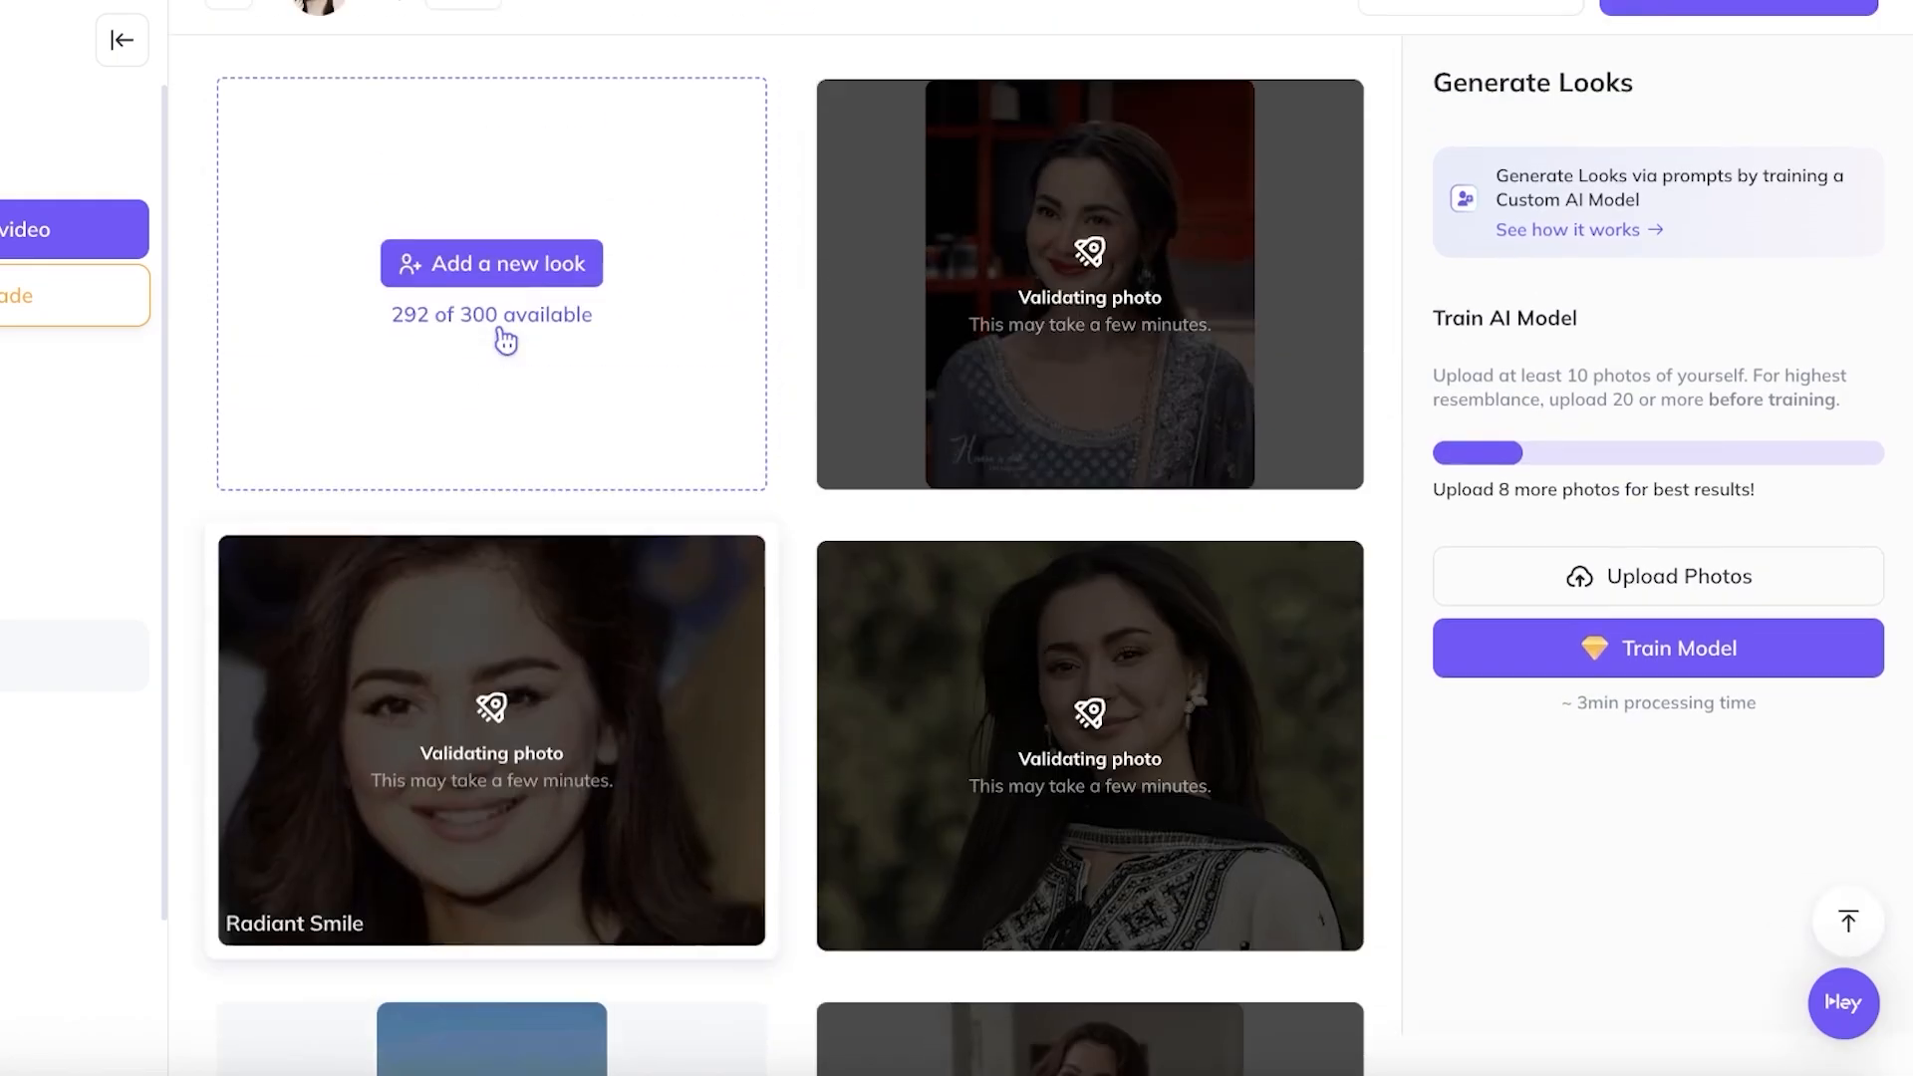
scroll(1195, 299, "down", 3)
scroll(996, 475, "up", 3)
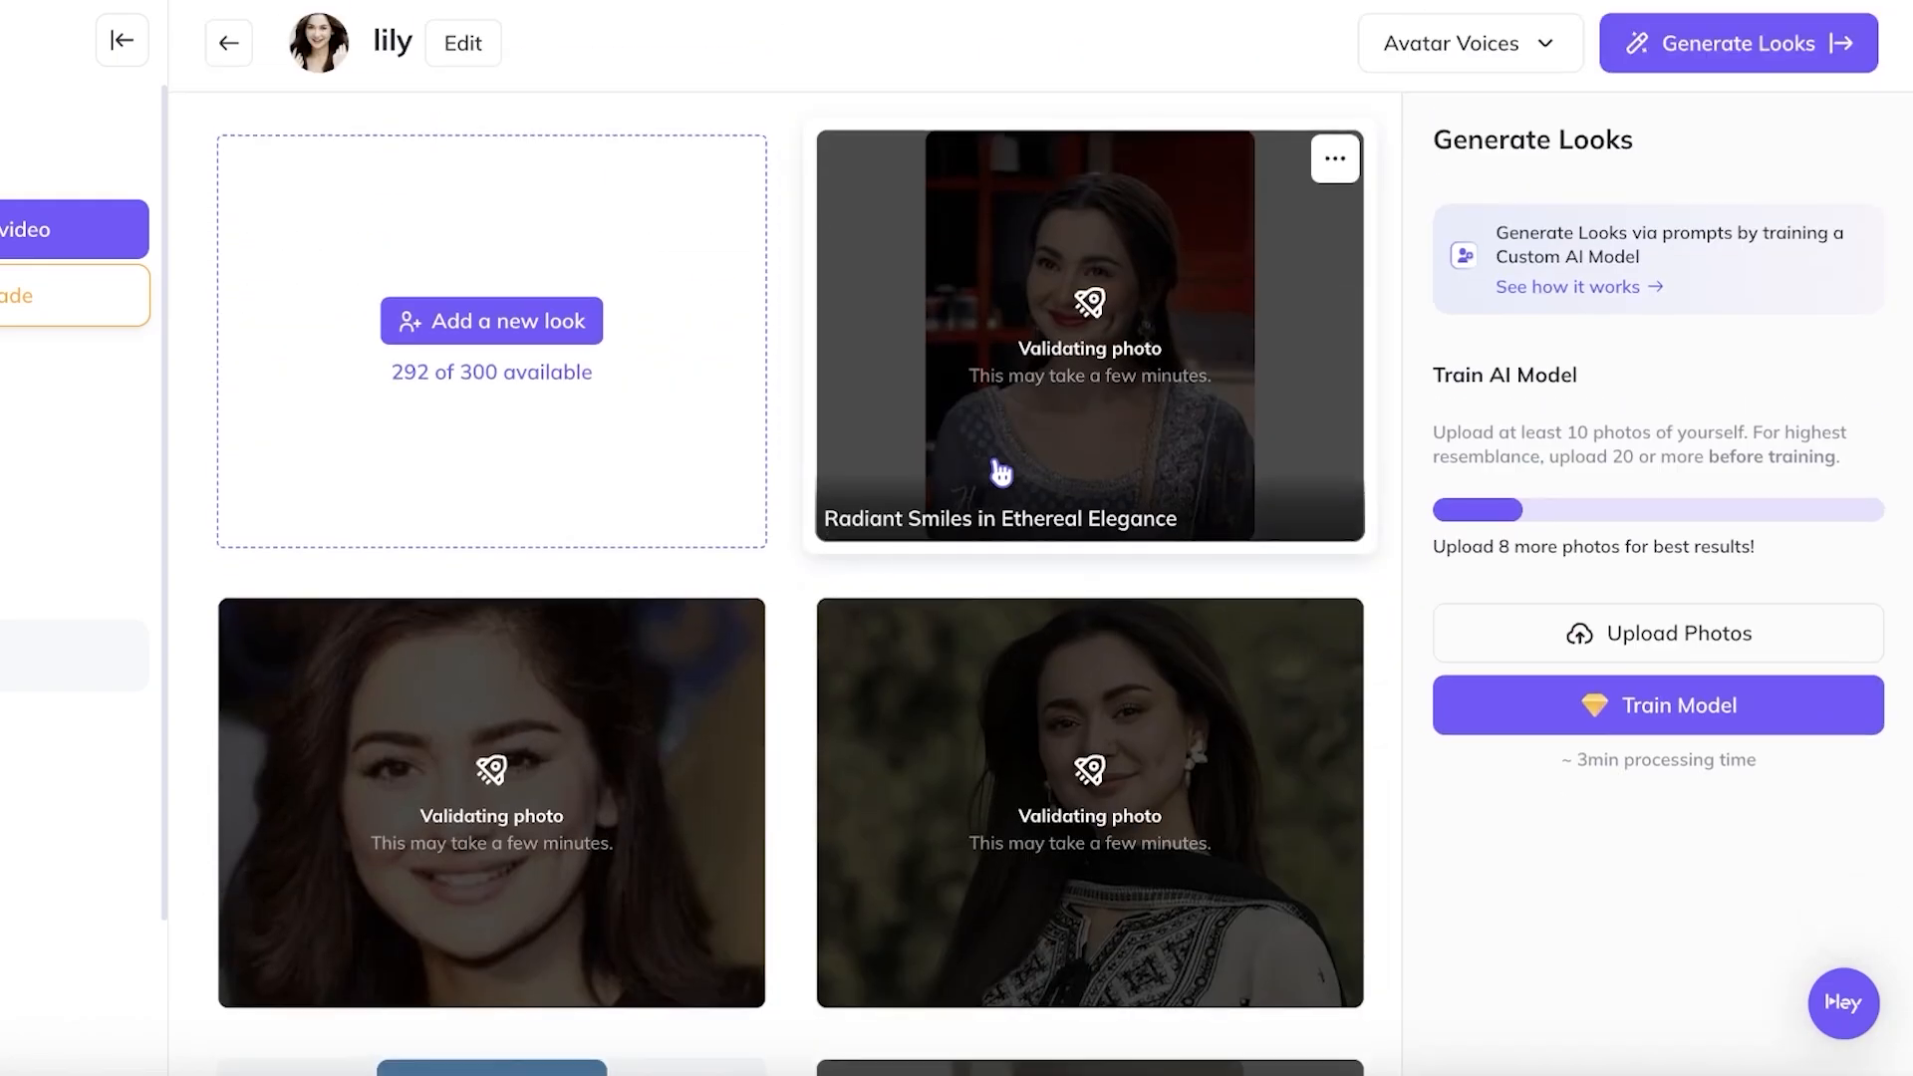
scroll(557, 609, "down", 7)
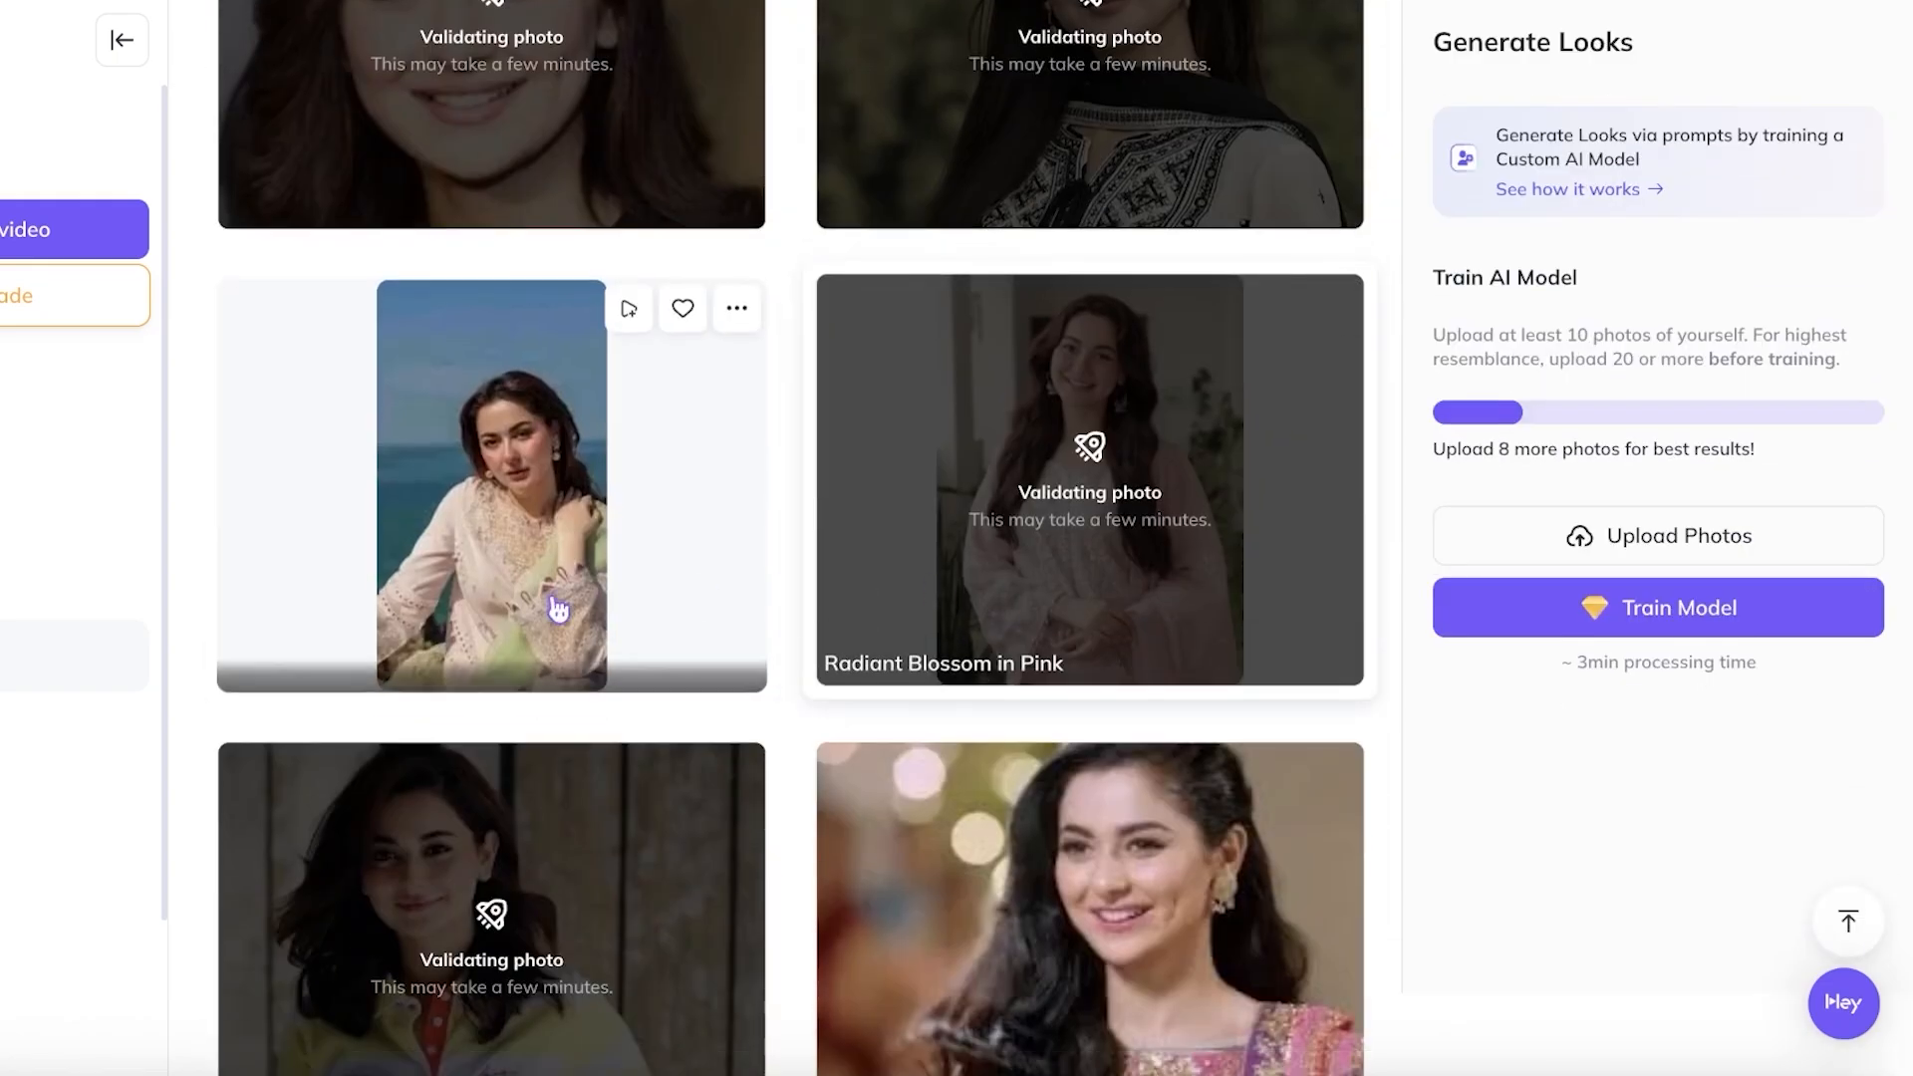
scroll(1051, 568, "down", 7)
scroll(684, 556, "up", 12)
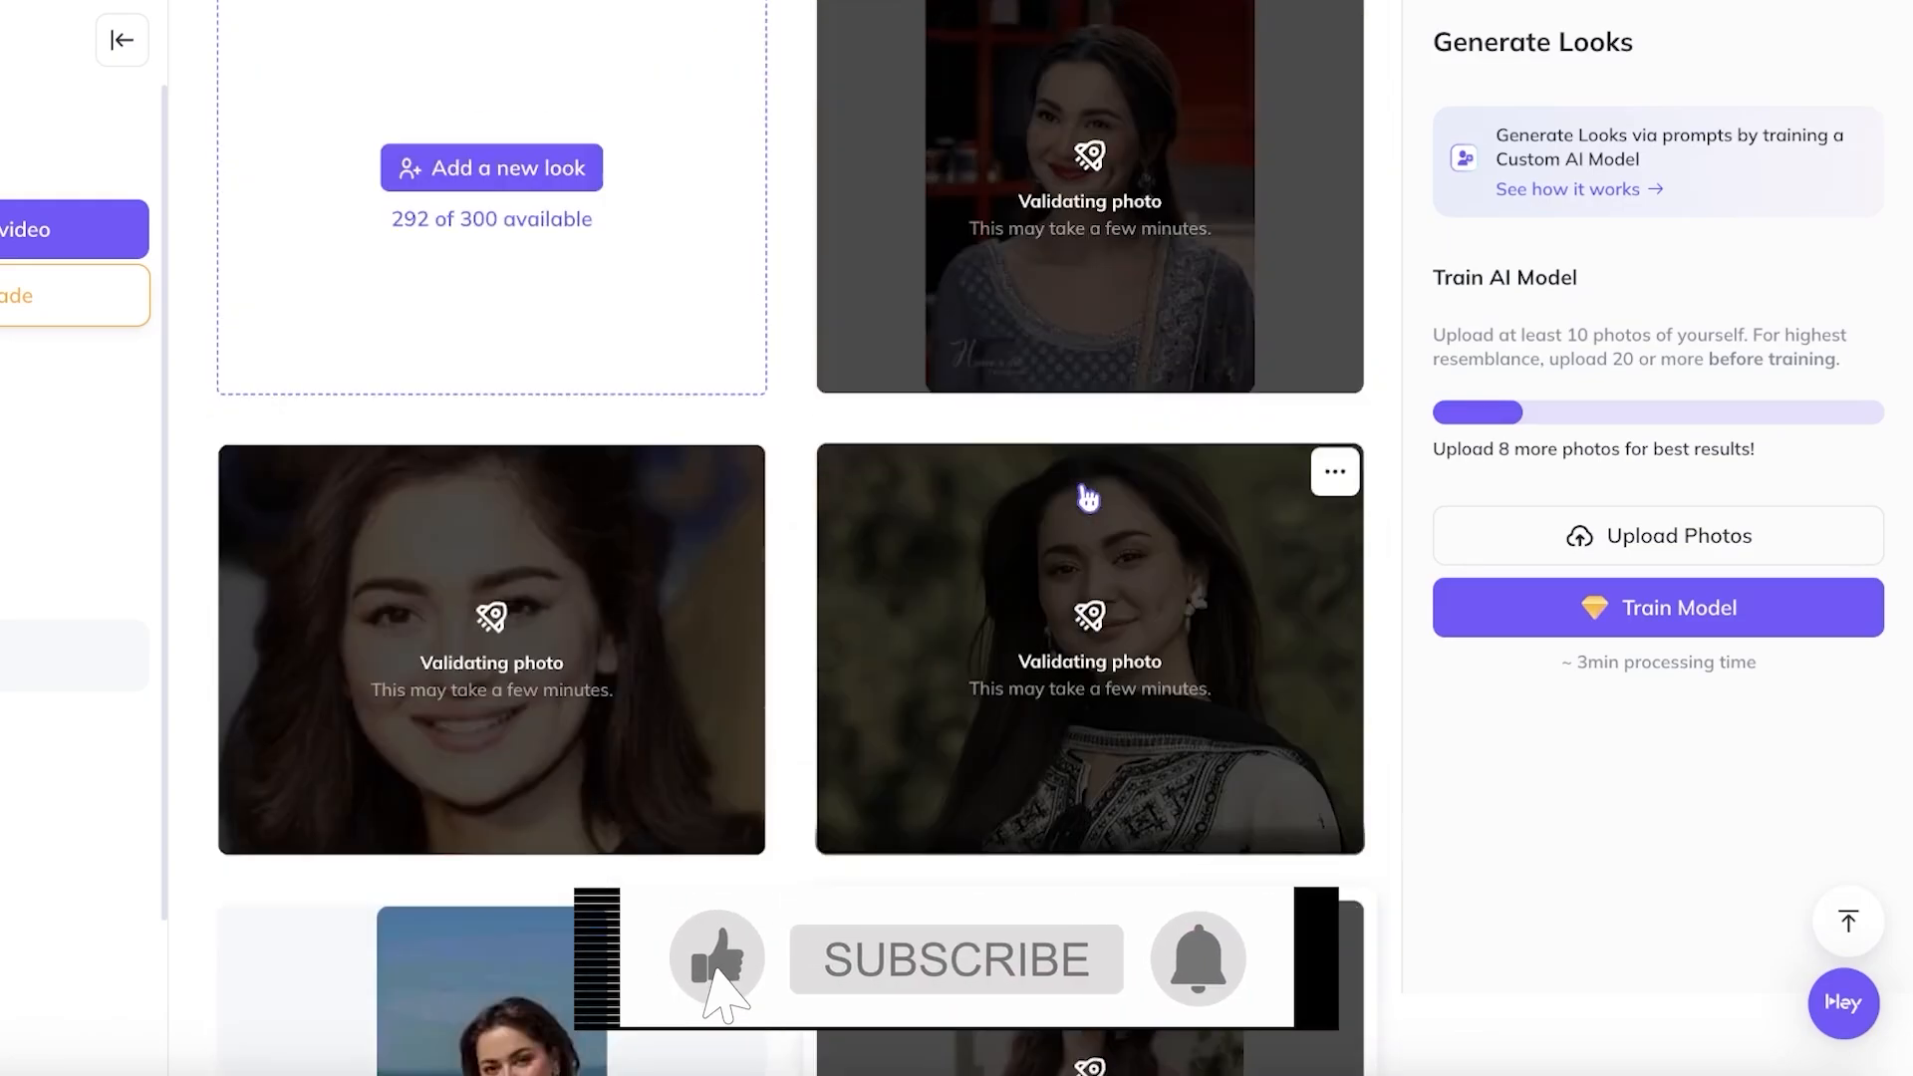
scroll(1088, 495, "up", 2)
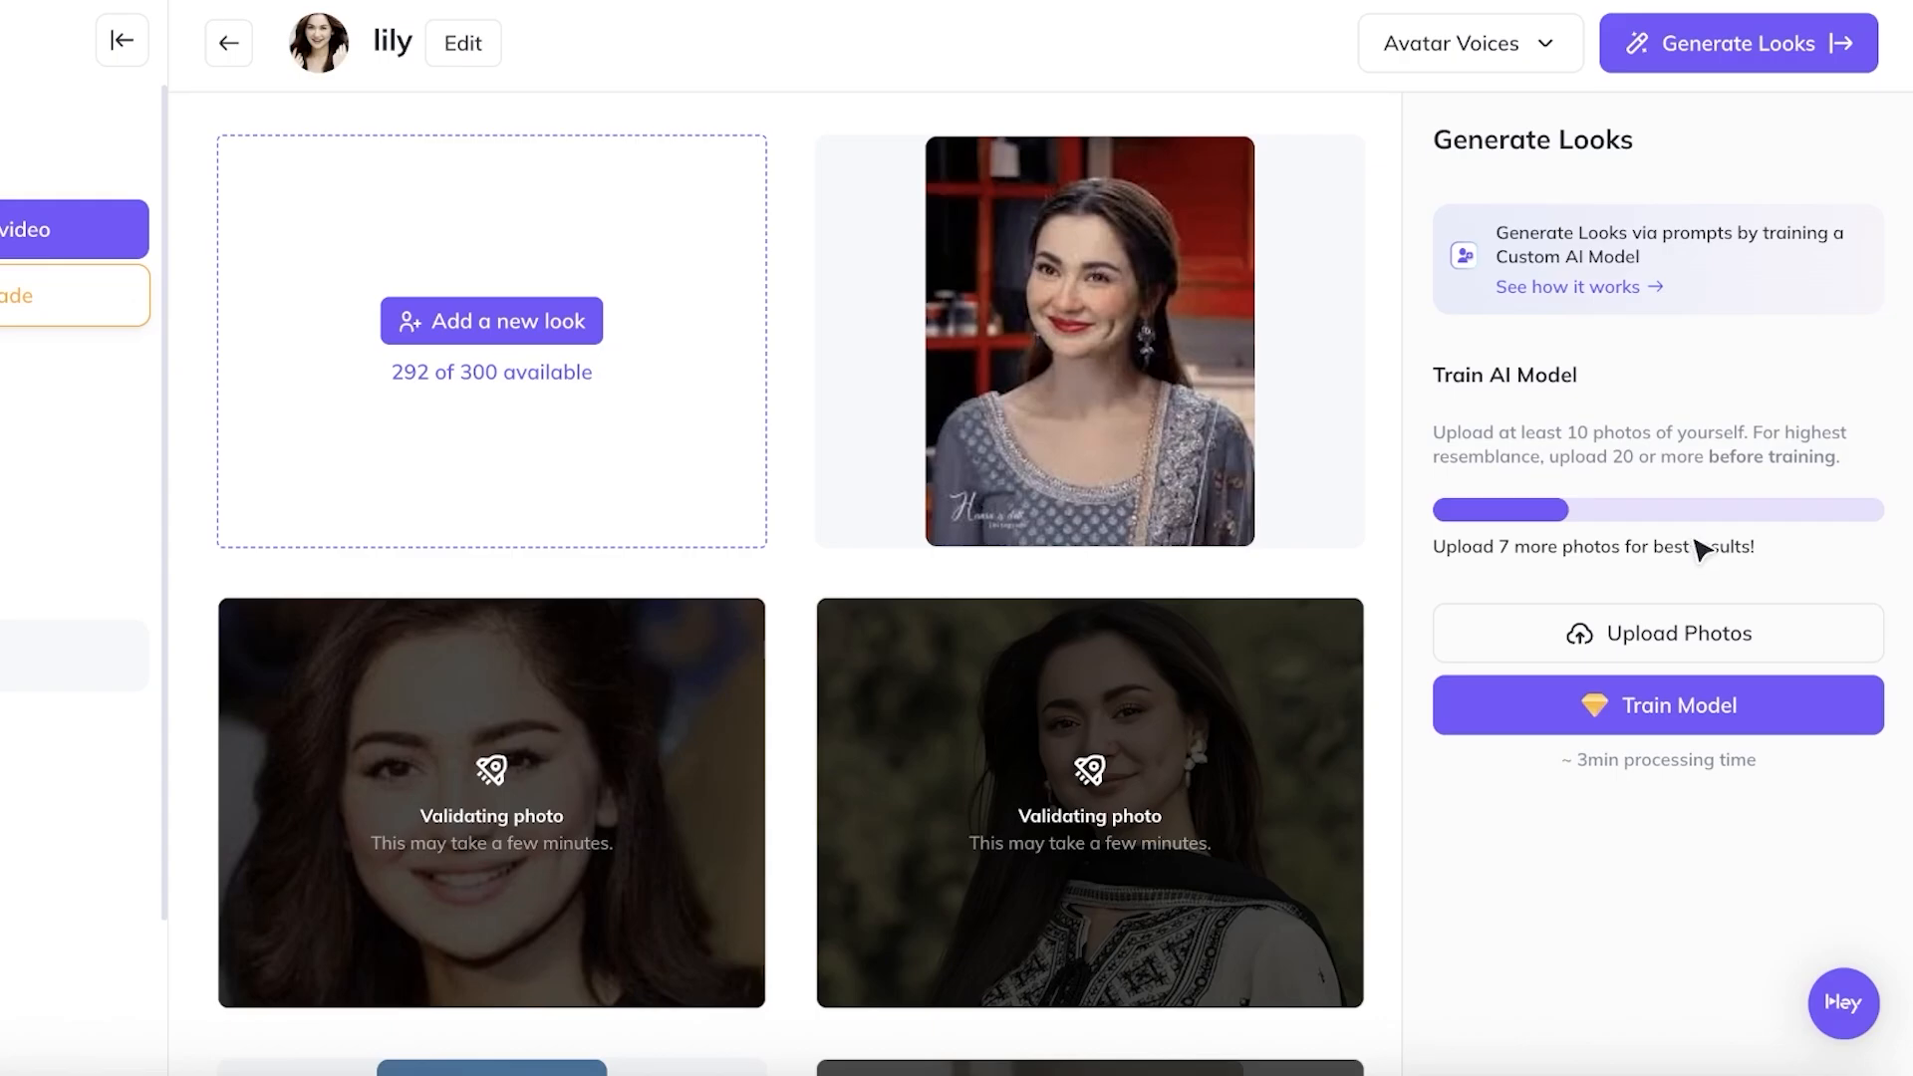
scroll(1699, 476, "down", 1)
scroll(1096, 399, "up", 1)
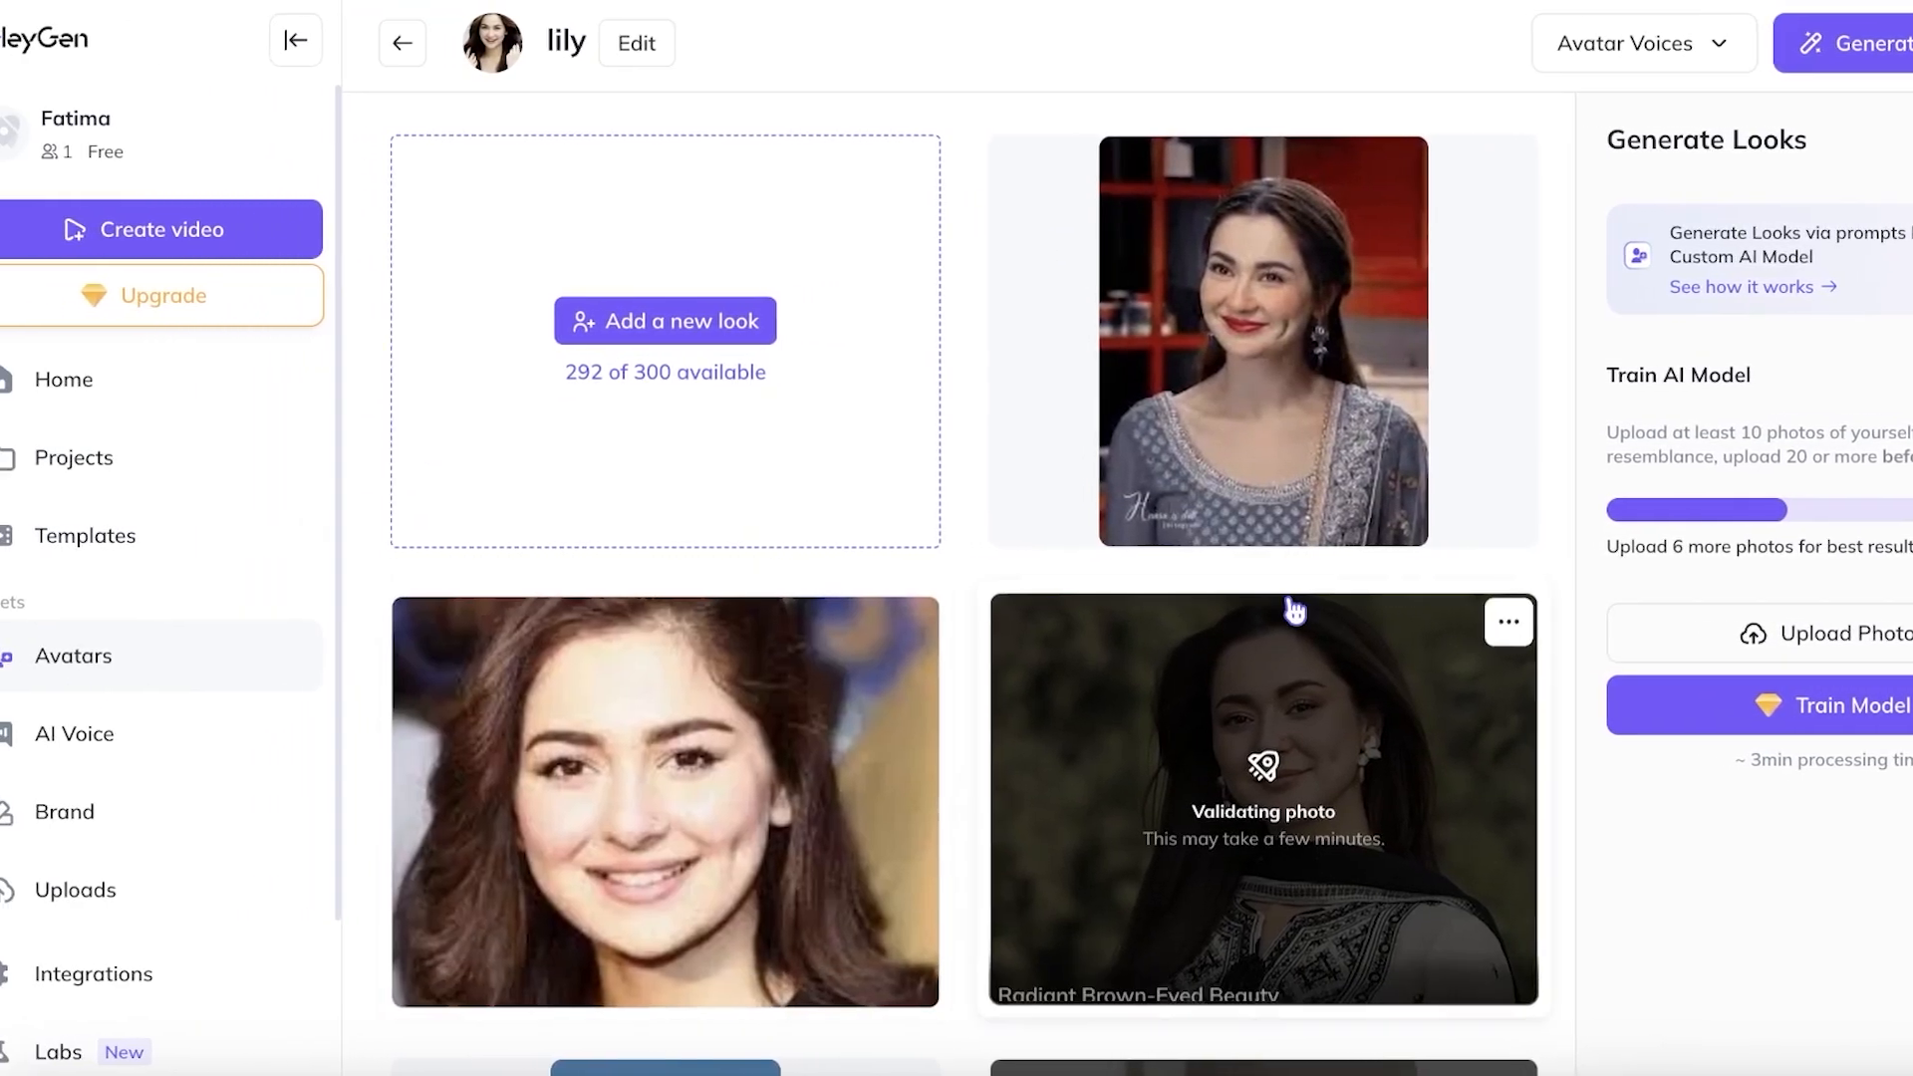
scroll(1198, 568, "down", 5)
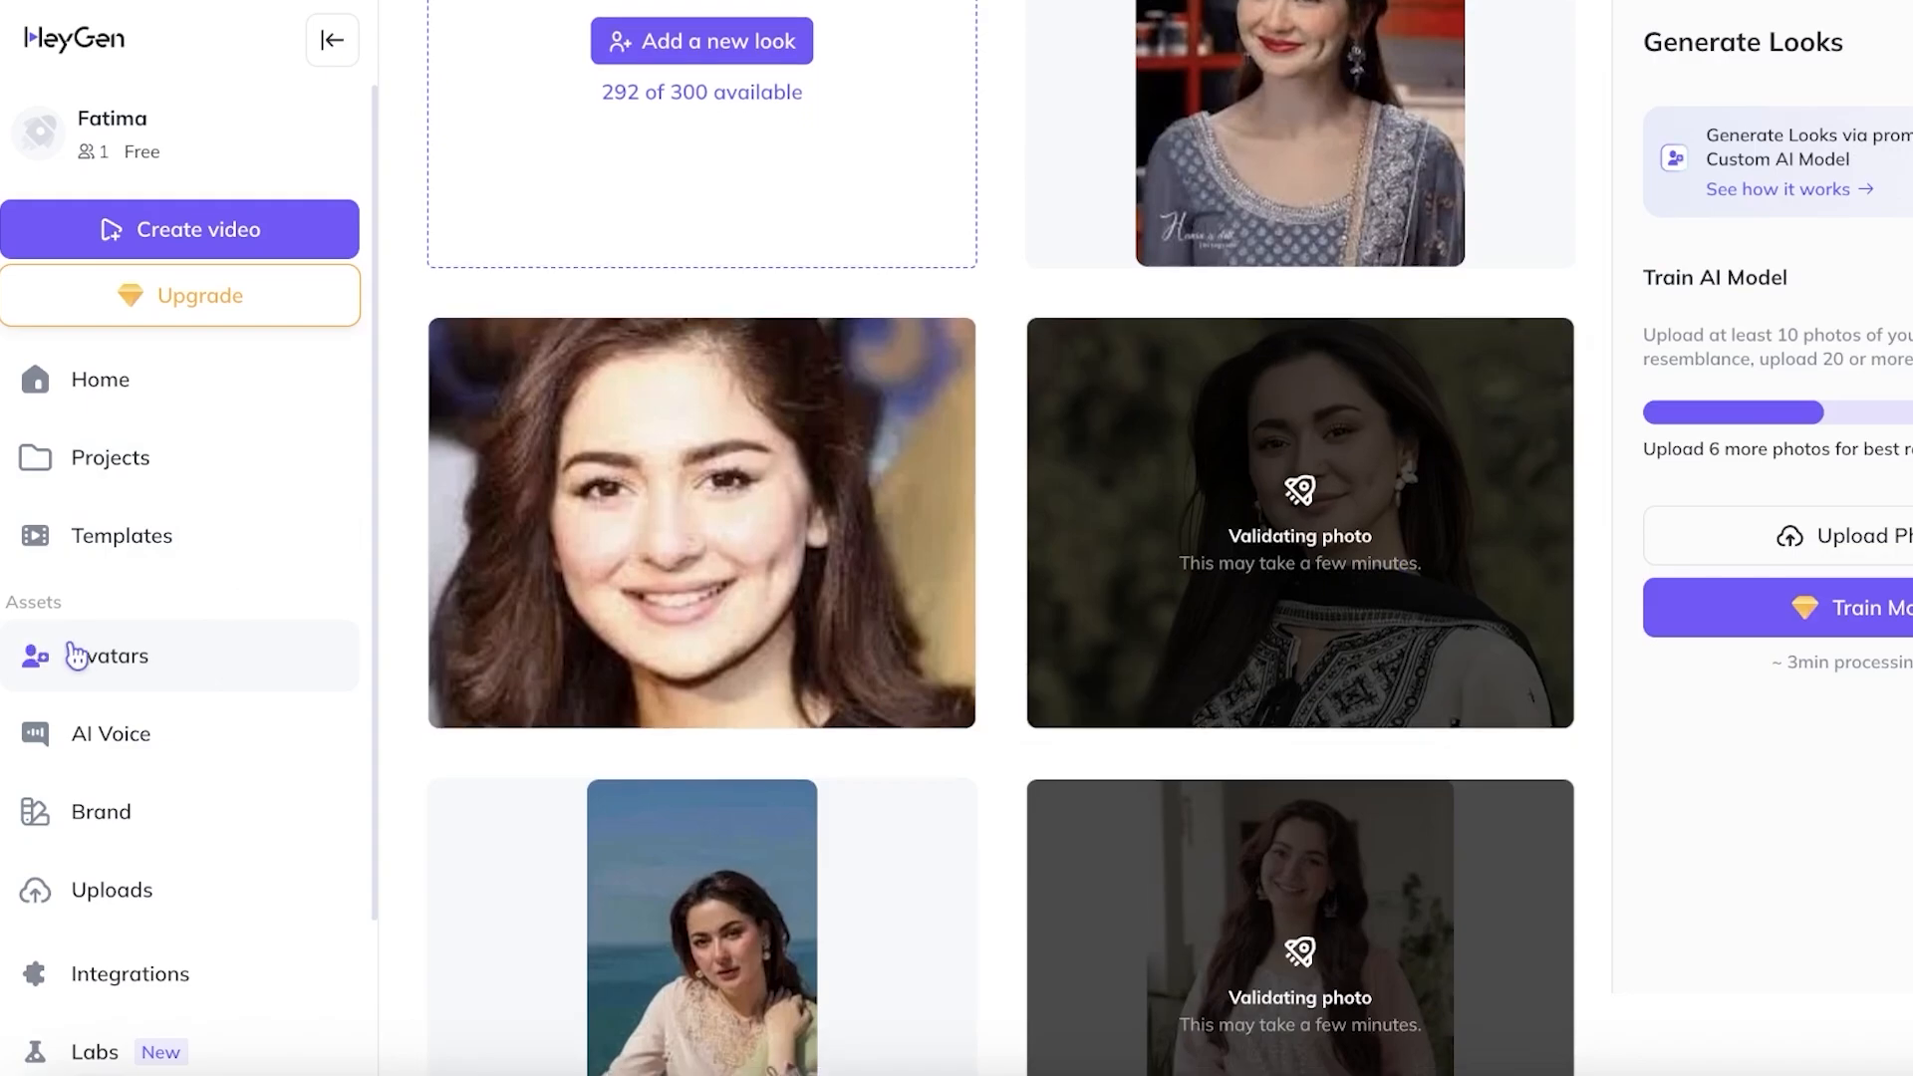
scroll(982, 648, "up", 5)
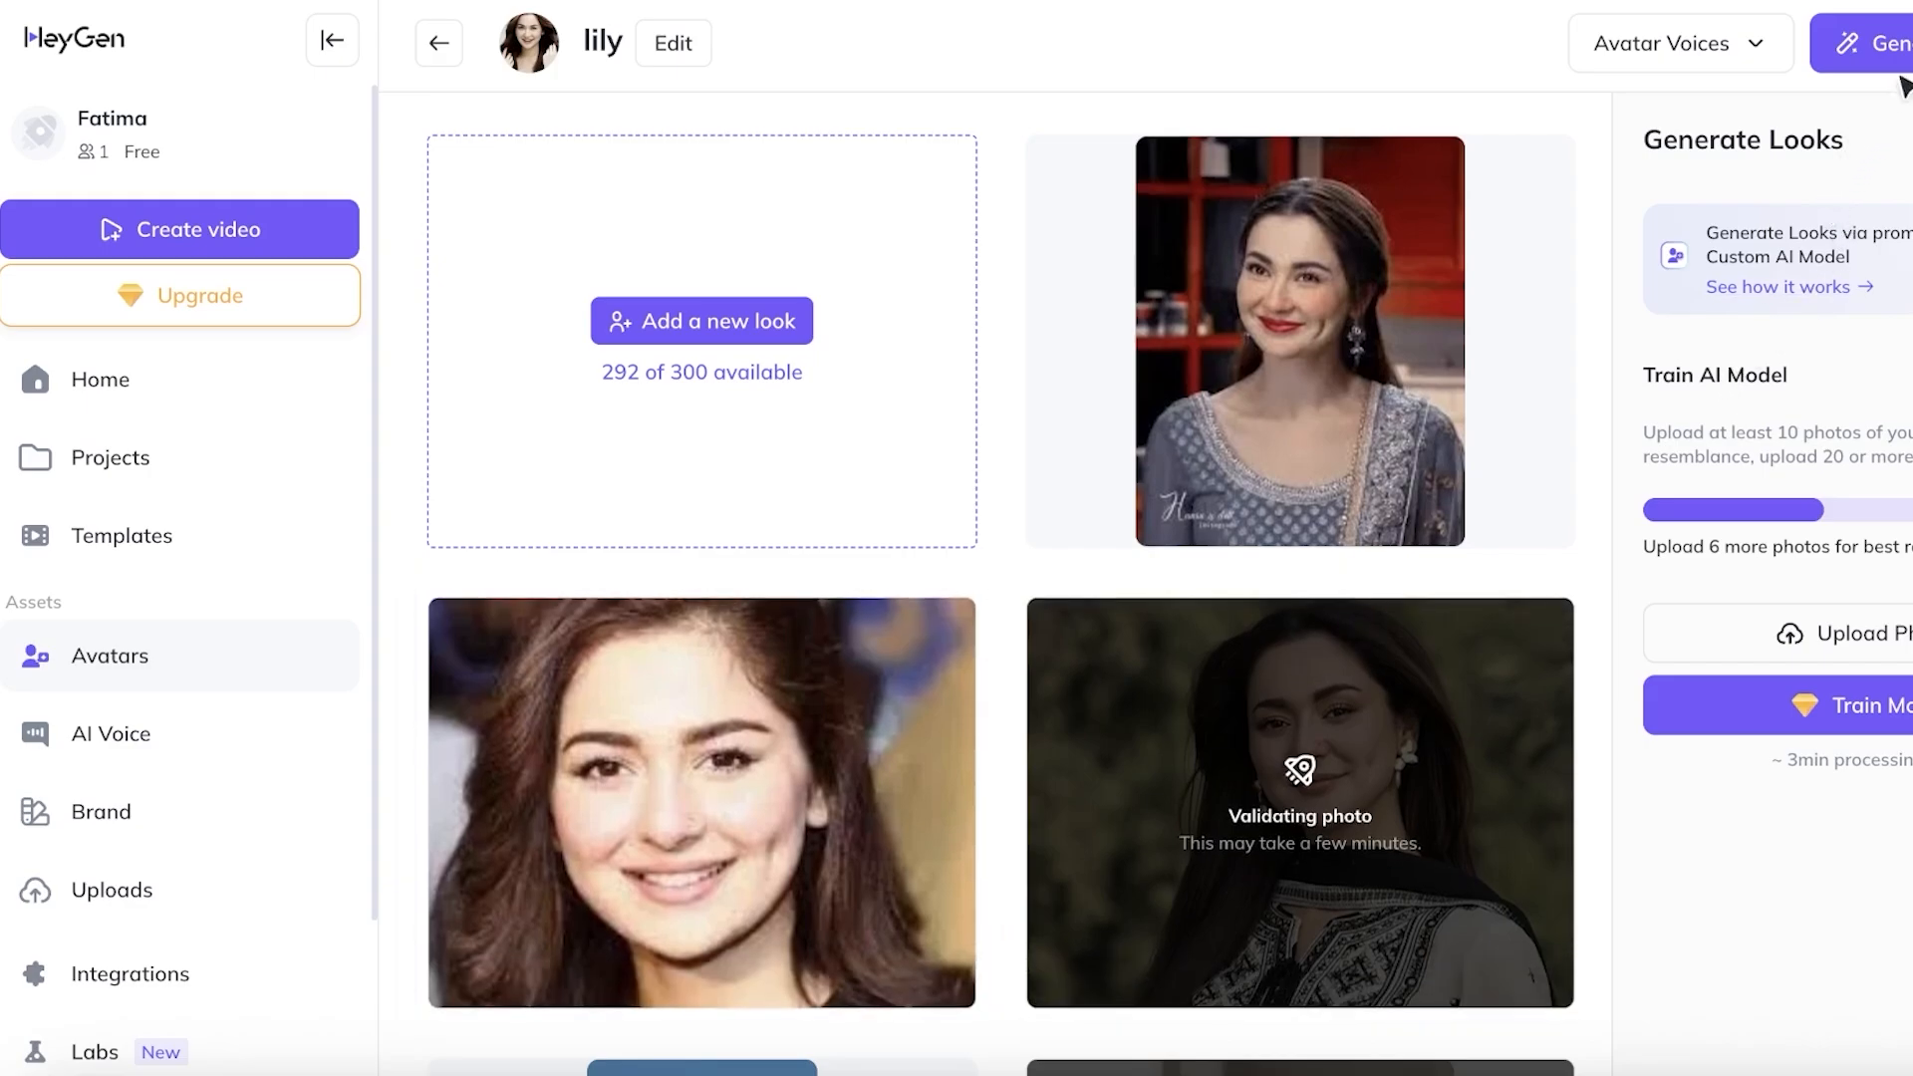
left_click(1873, 43)
left_click(1883, 42)
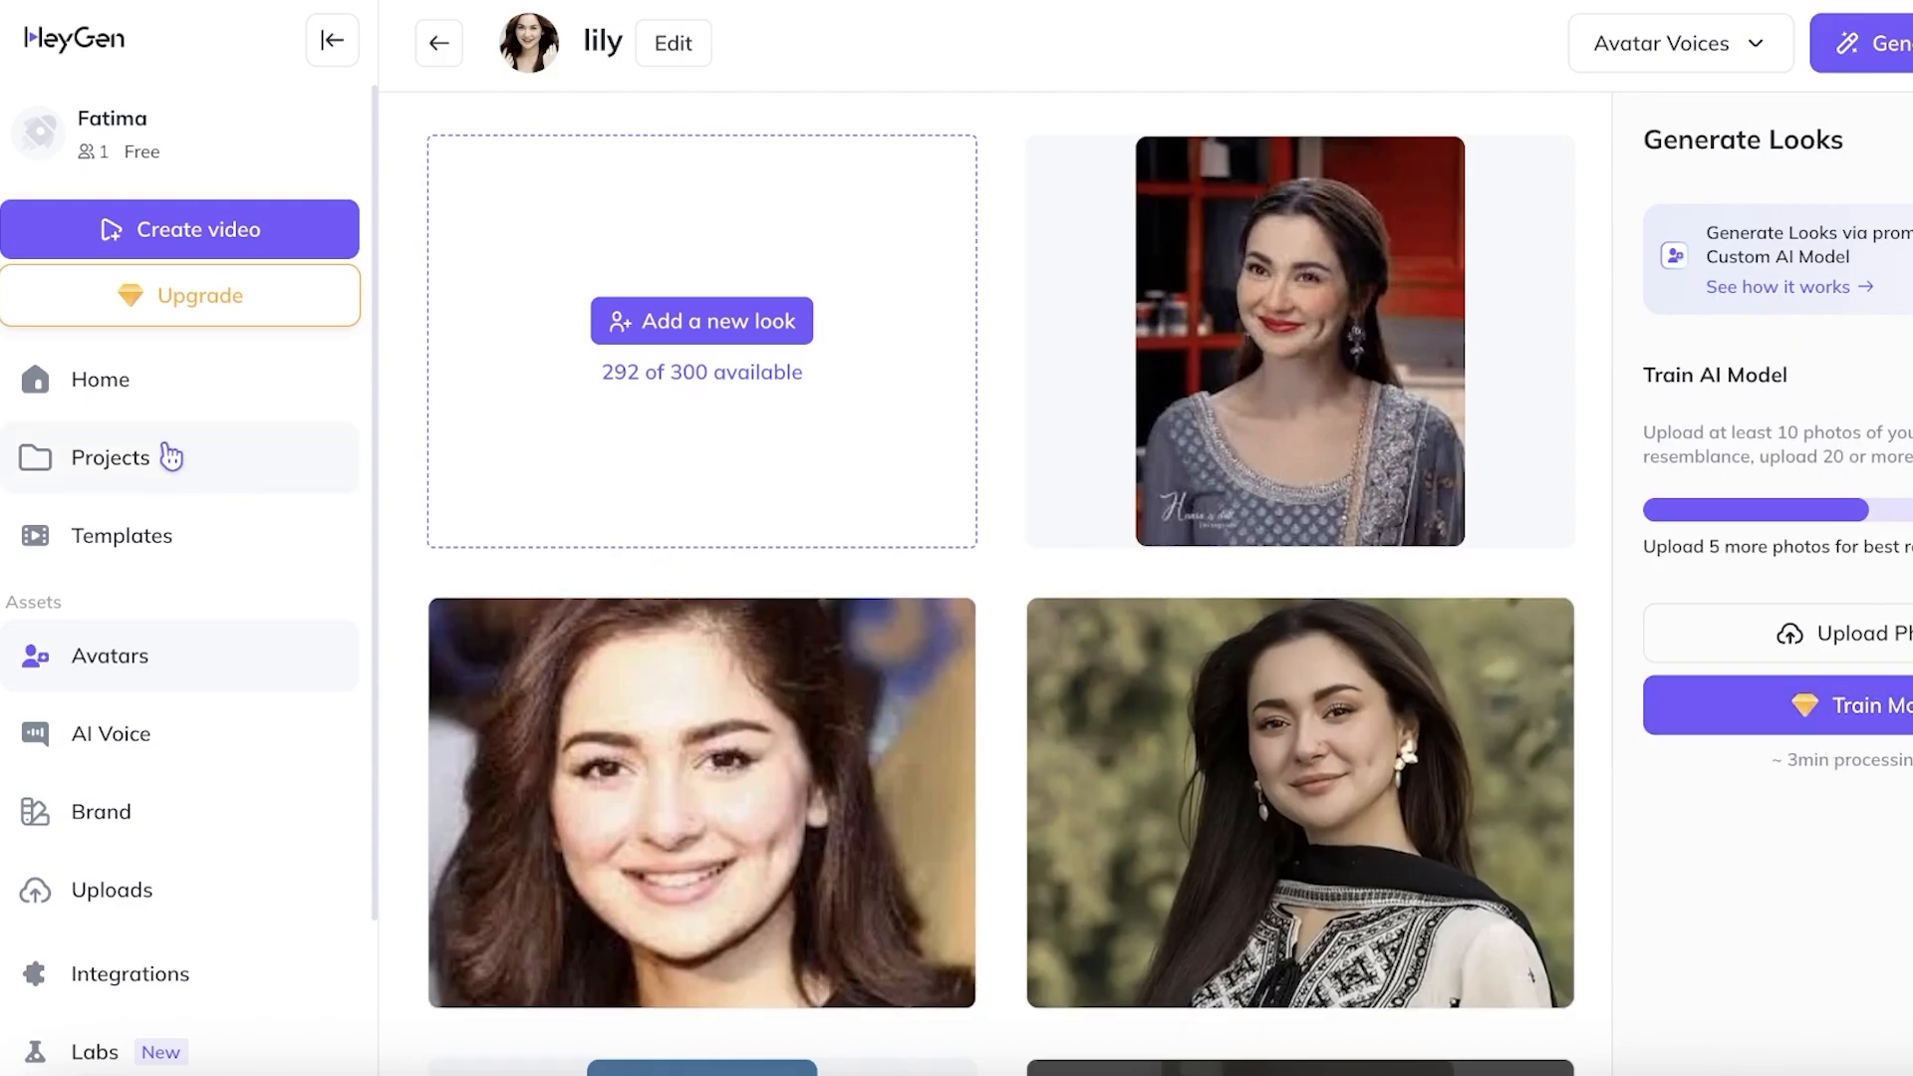
Step: Open the existing Hyper-Realistic avatar and view its editable details, its voices and the options for generating looks
left_click(138, 683)
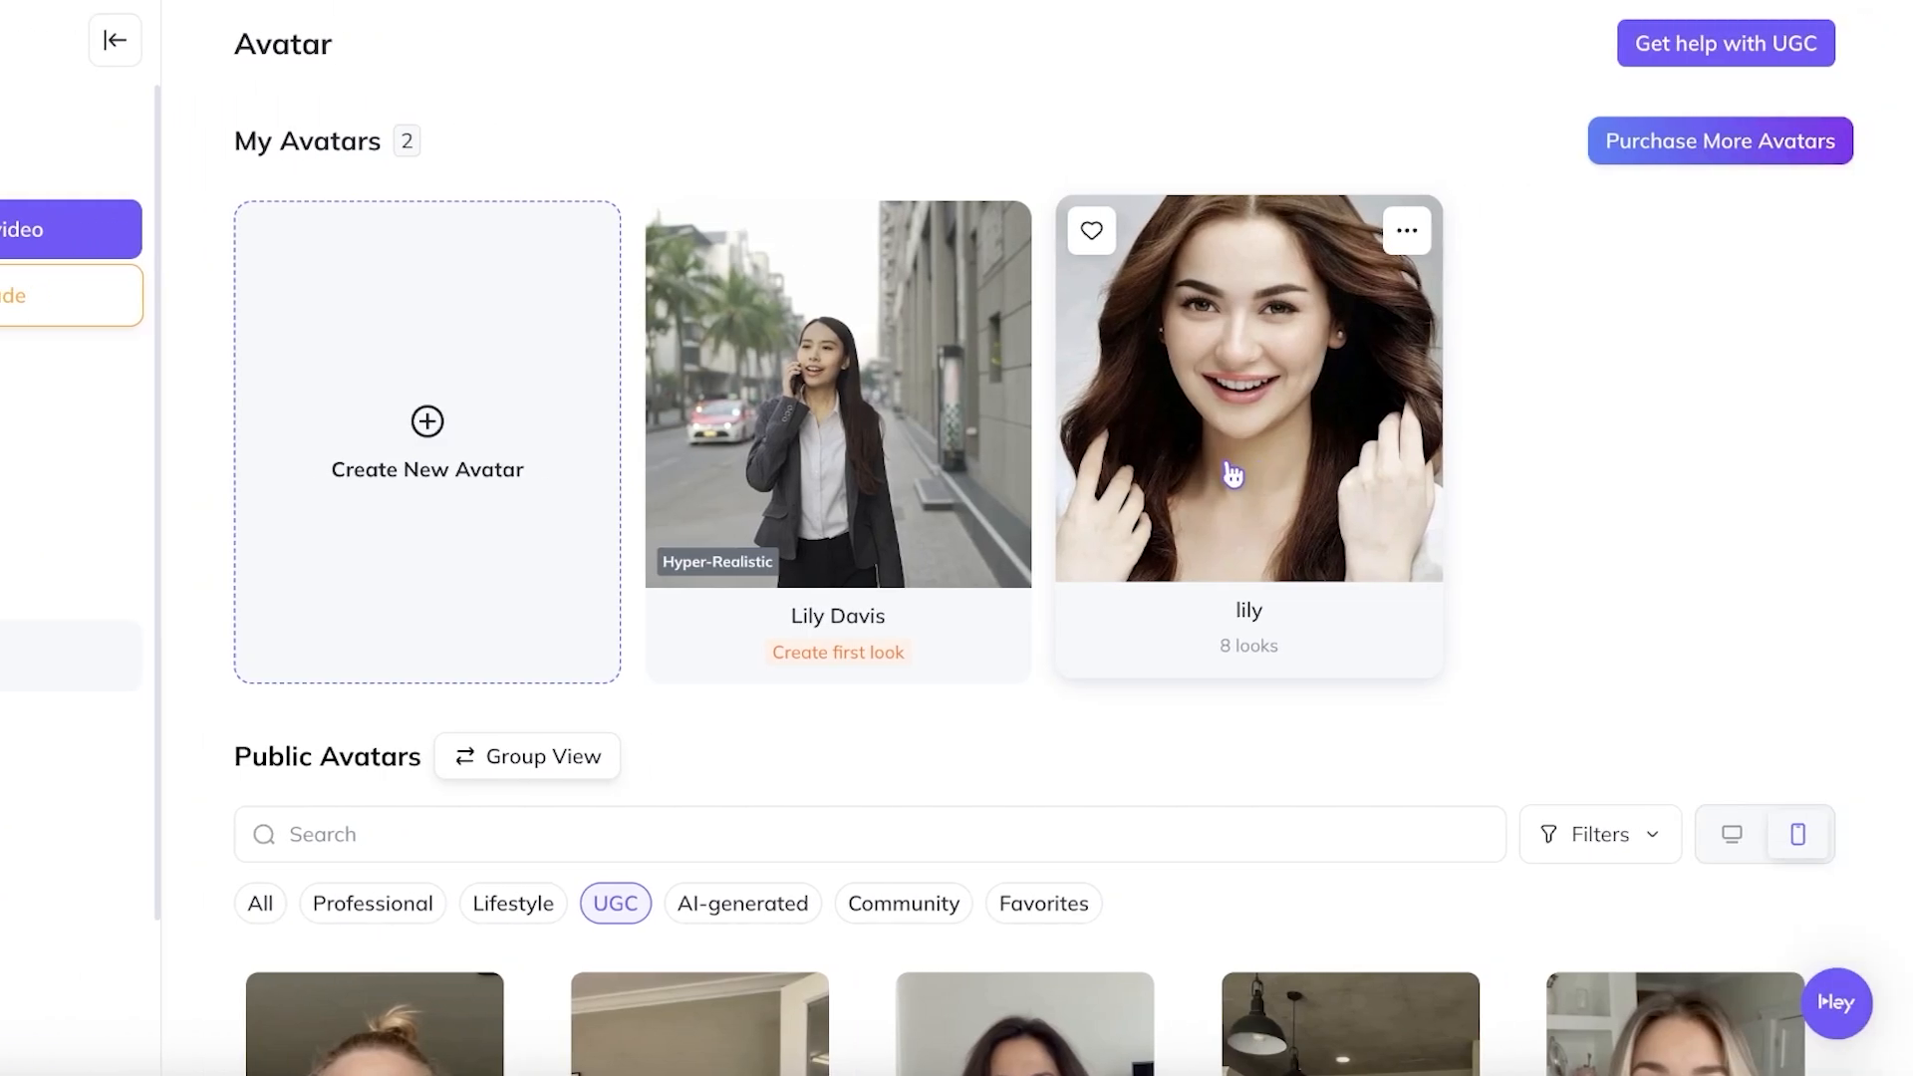
left_click(877, 381)
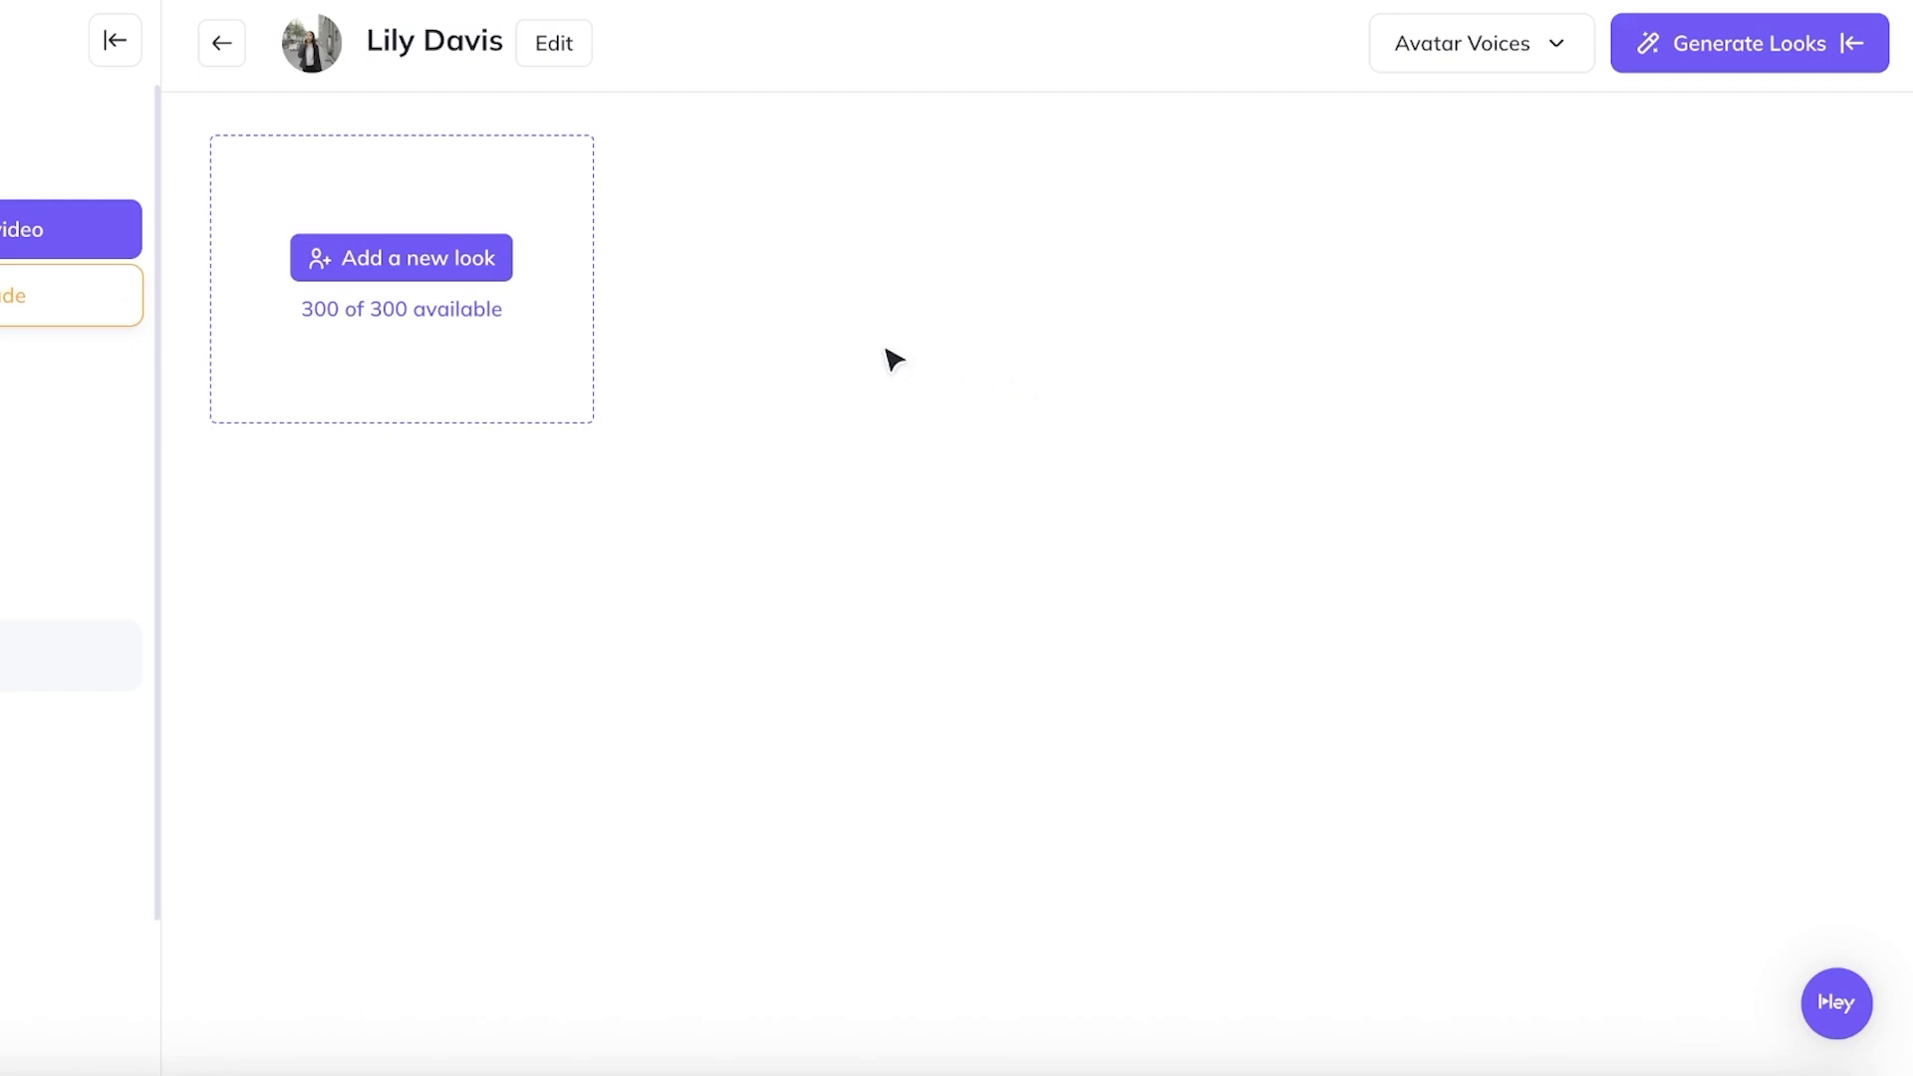
left_click(555, 43)
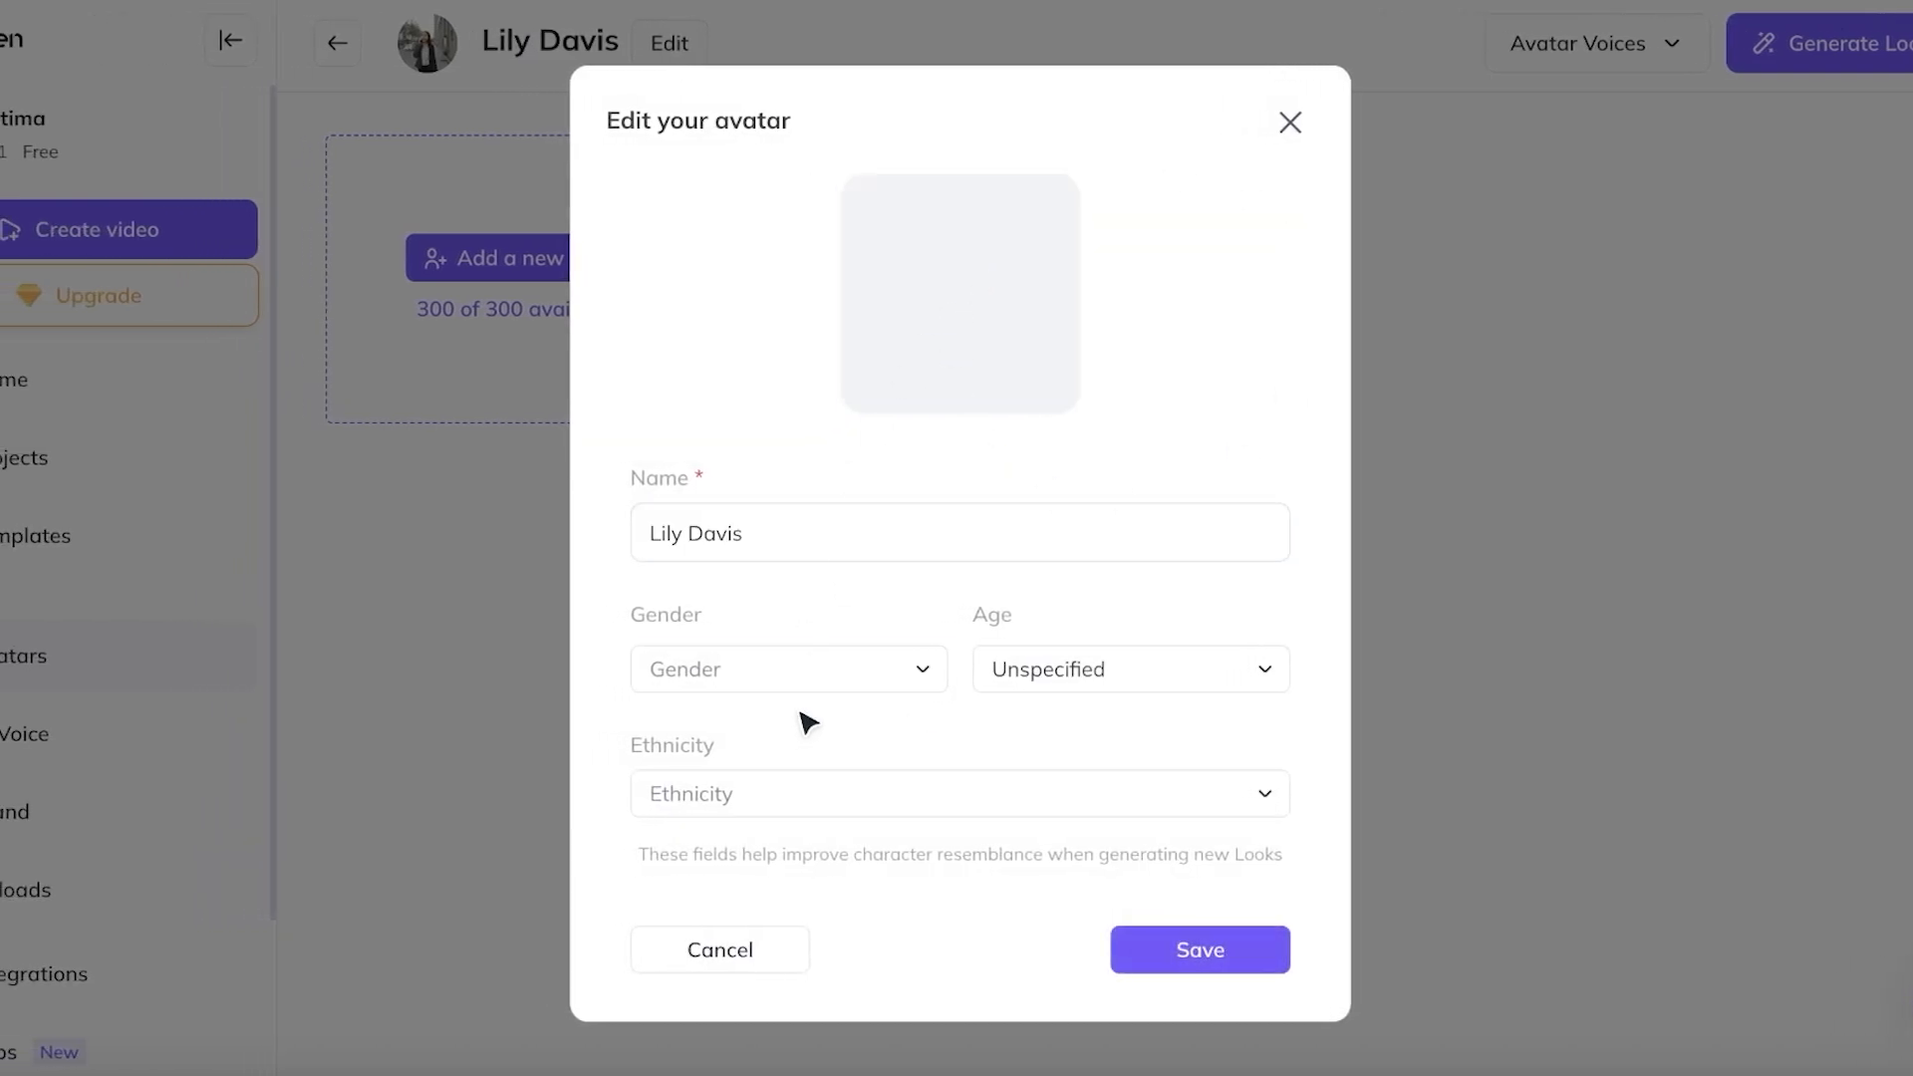
left_click(1287, 123)
left_click(1541, 50)
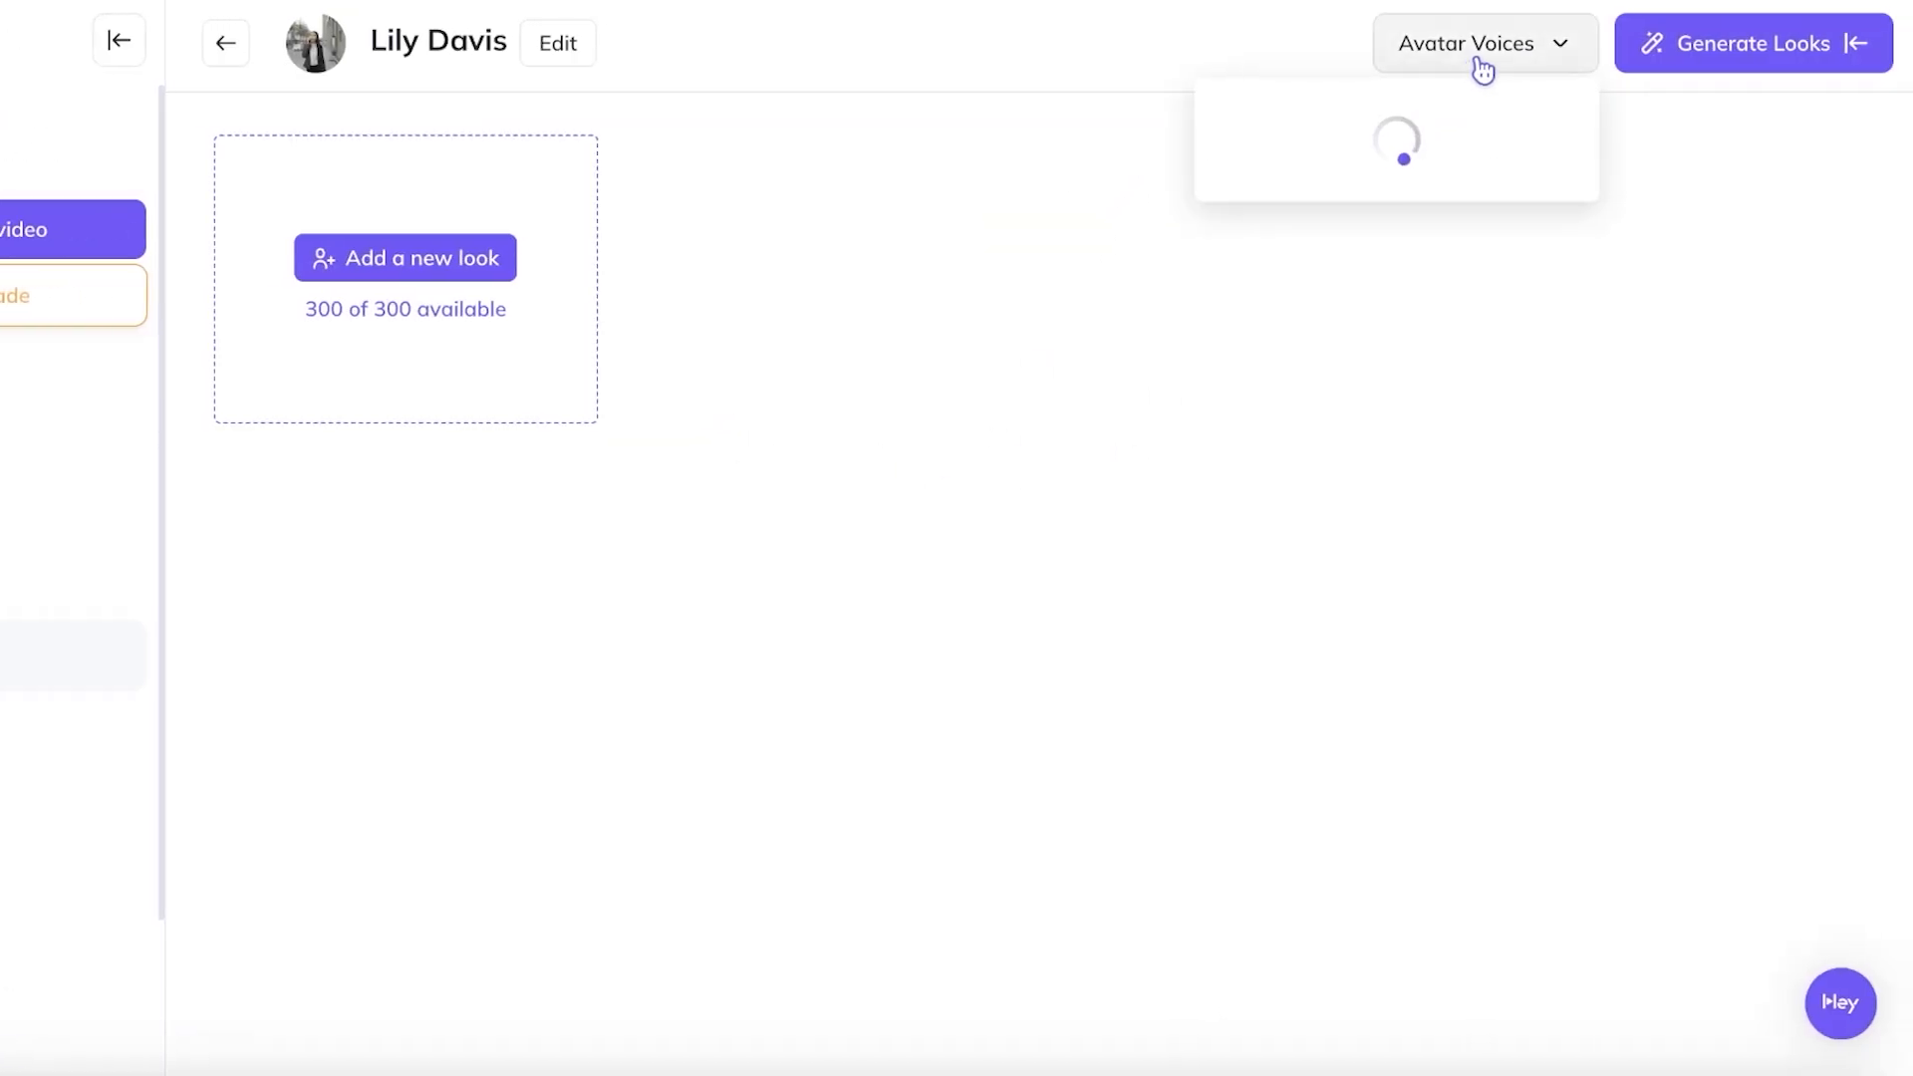
left_click(1810, 52)
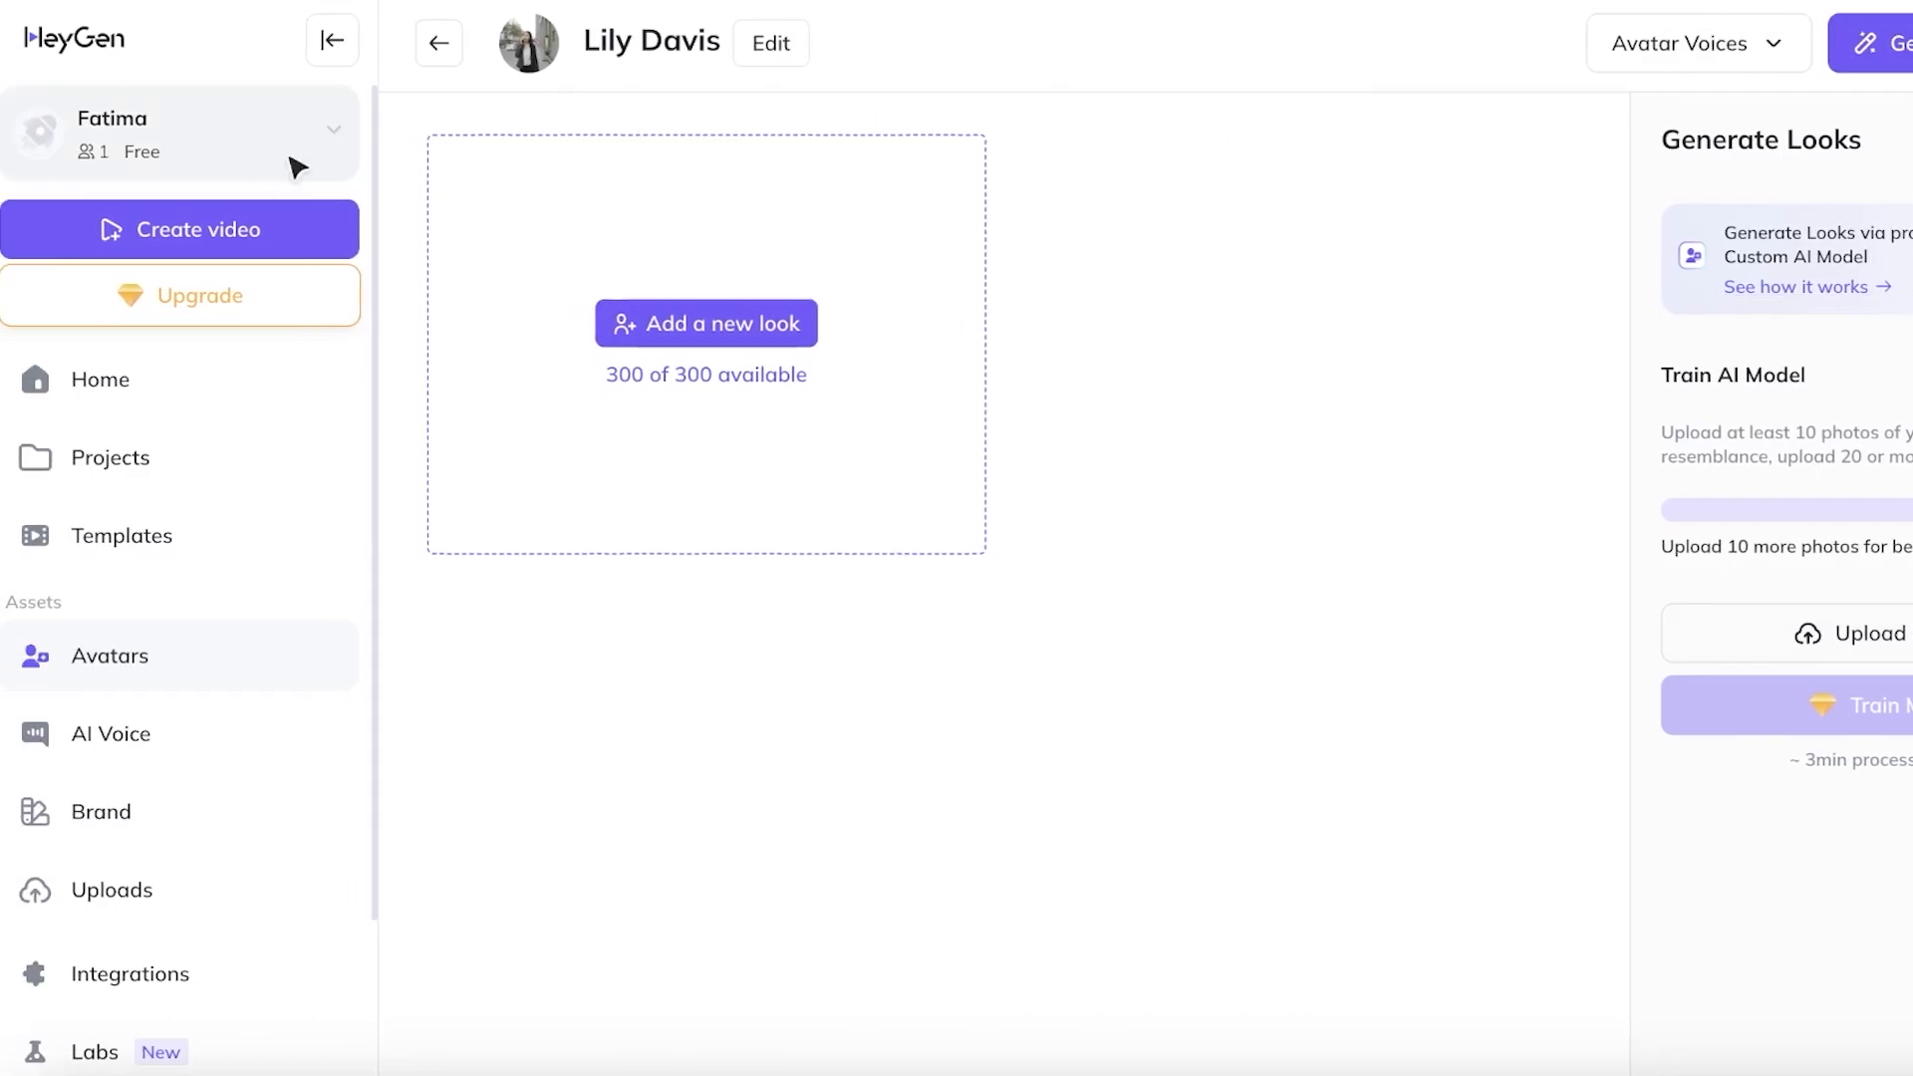
Step: View the creation options on the home page and the saved and public voices in the AI Voice library
left_click(104, 403)
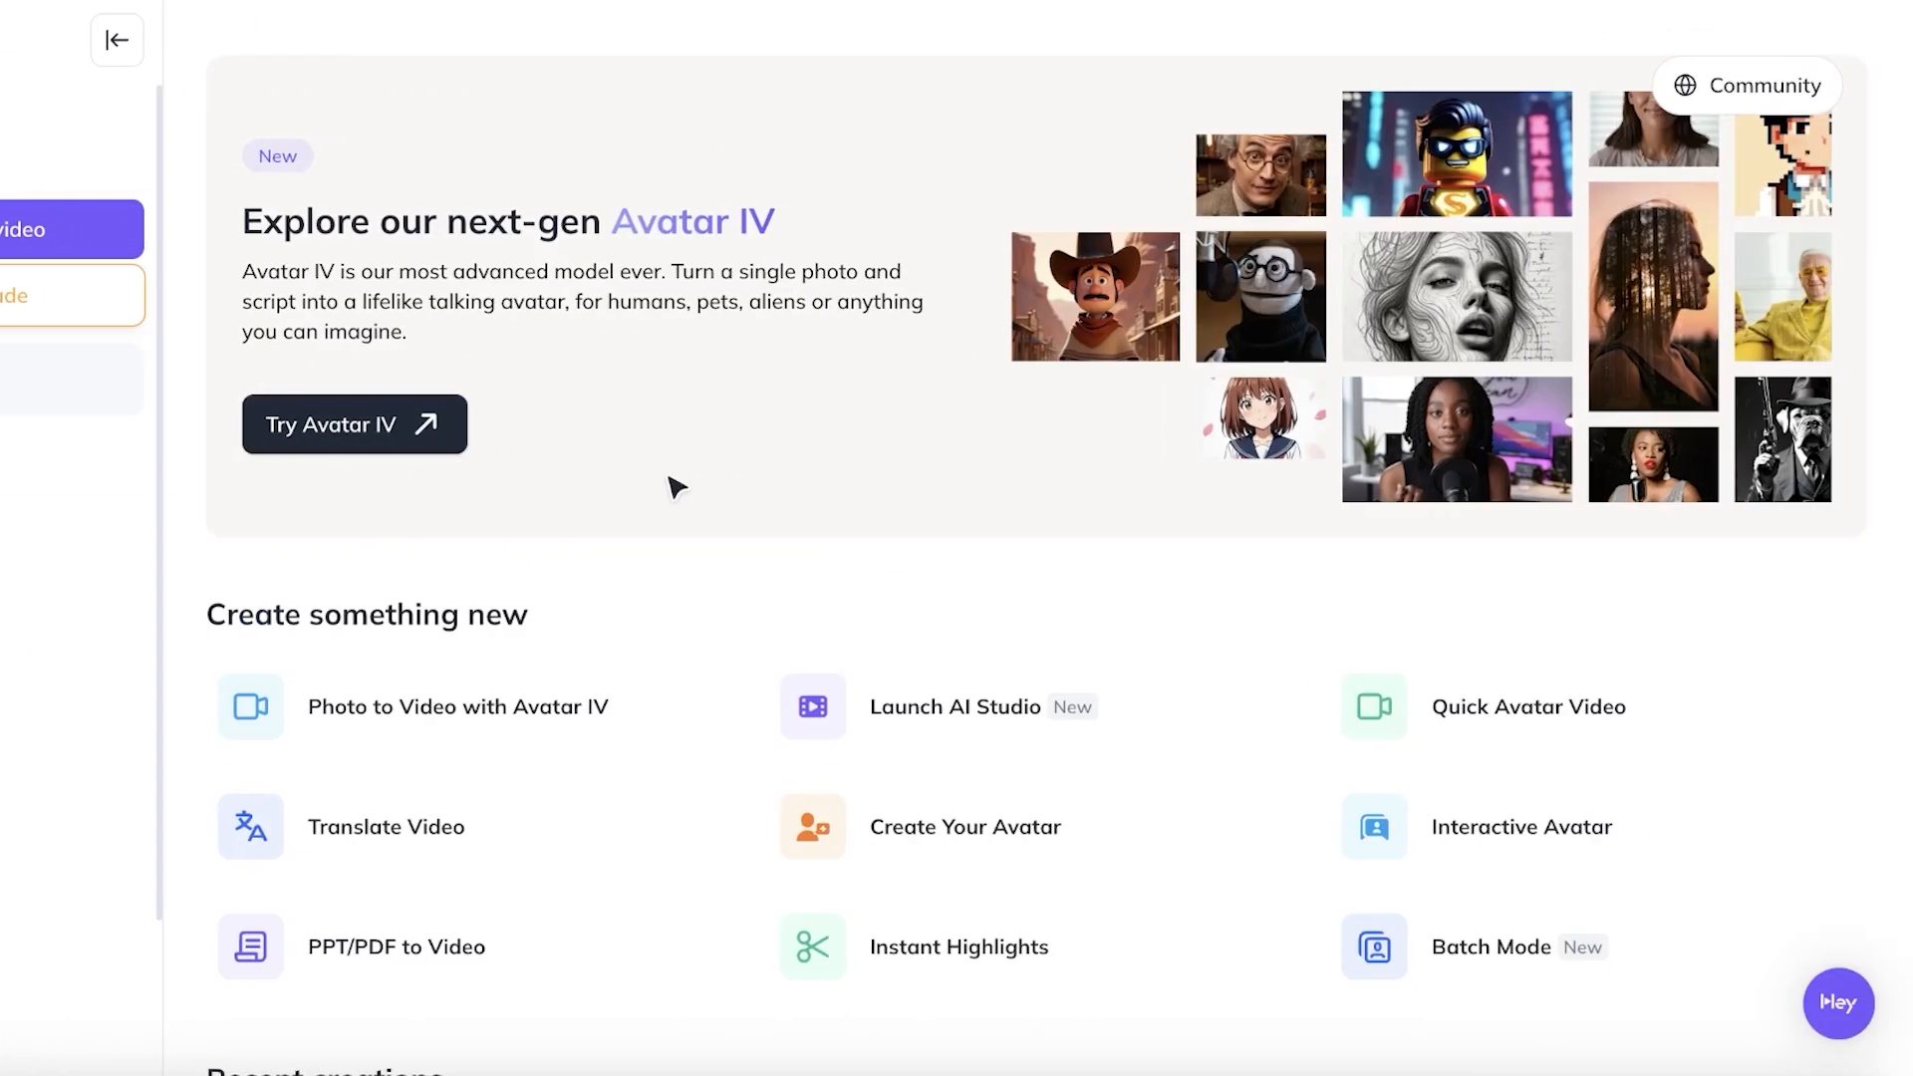
left_click(208, 737)
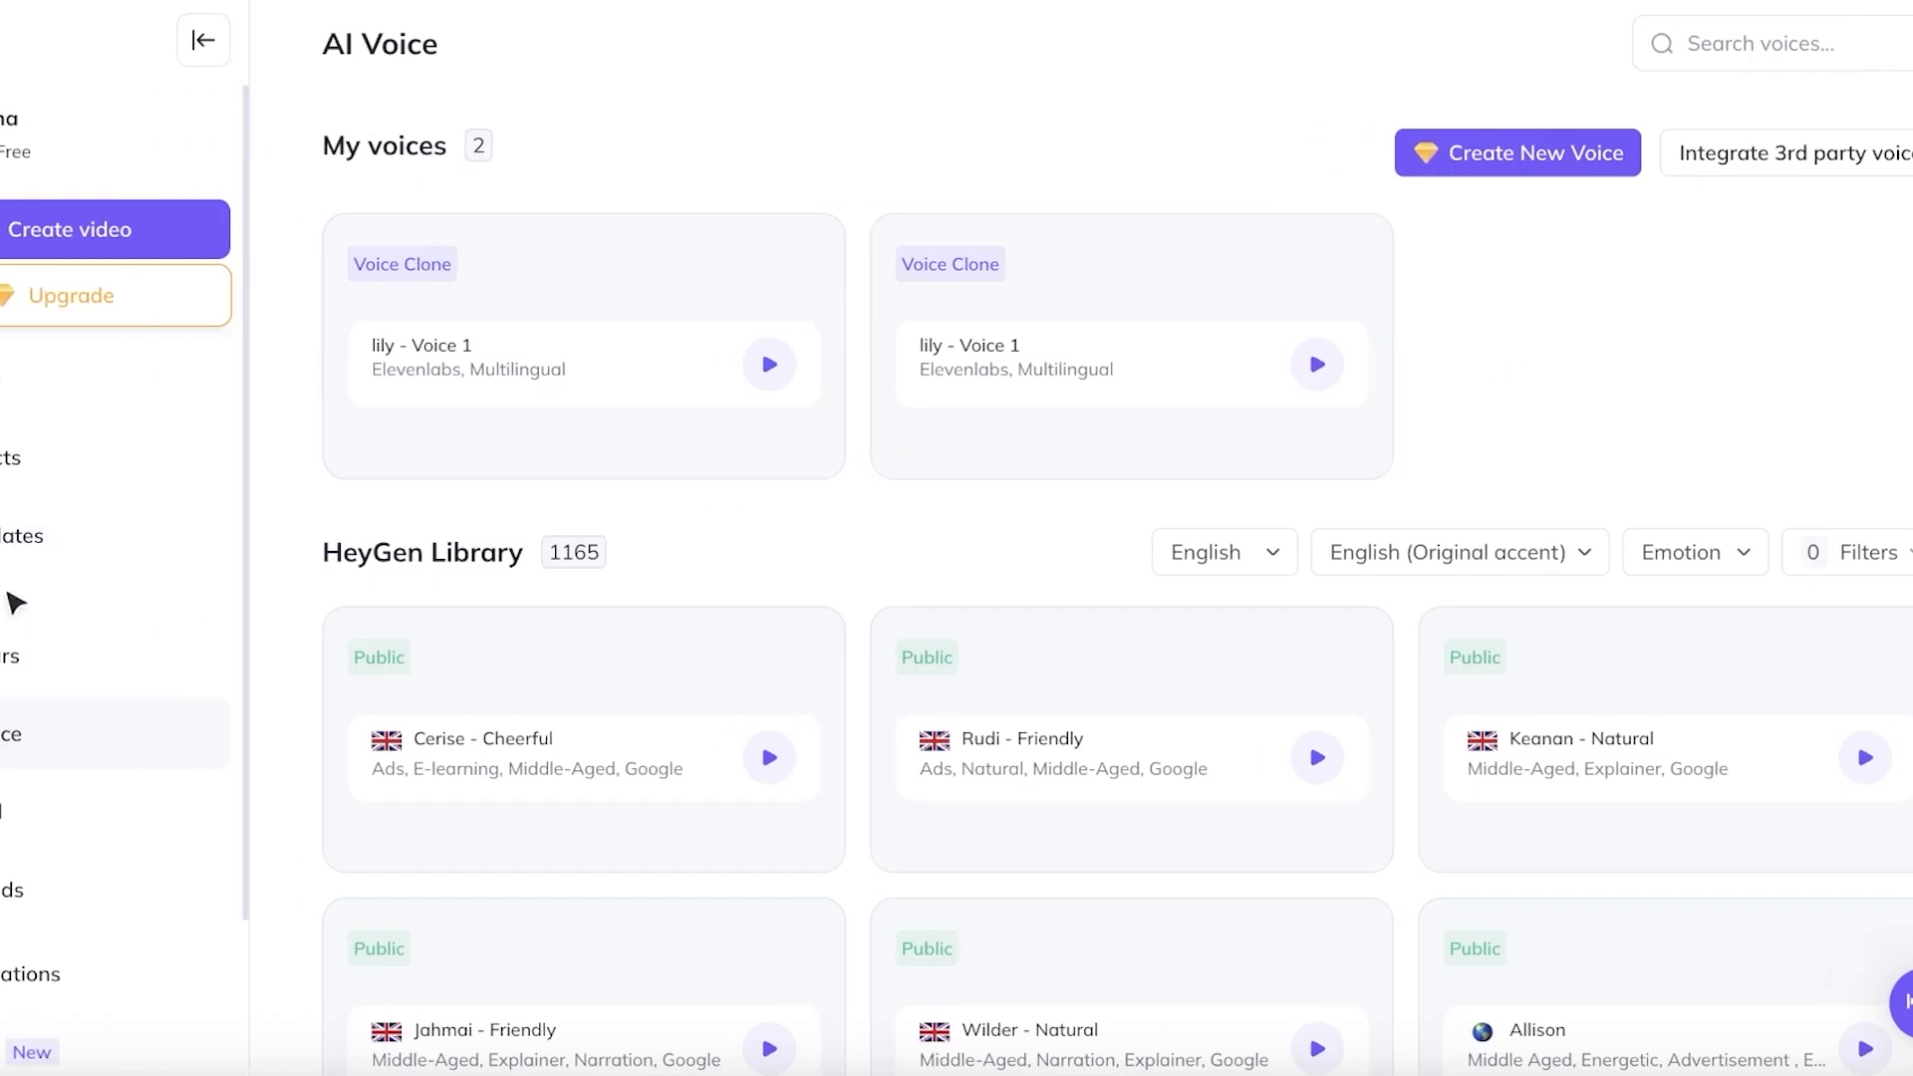
Step: Start a new 9:16 video with Olivia from the UGC public avatars and get its empty script ready for input
left_click(135, 654)
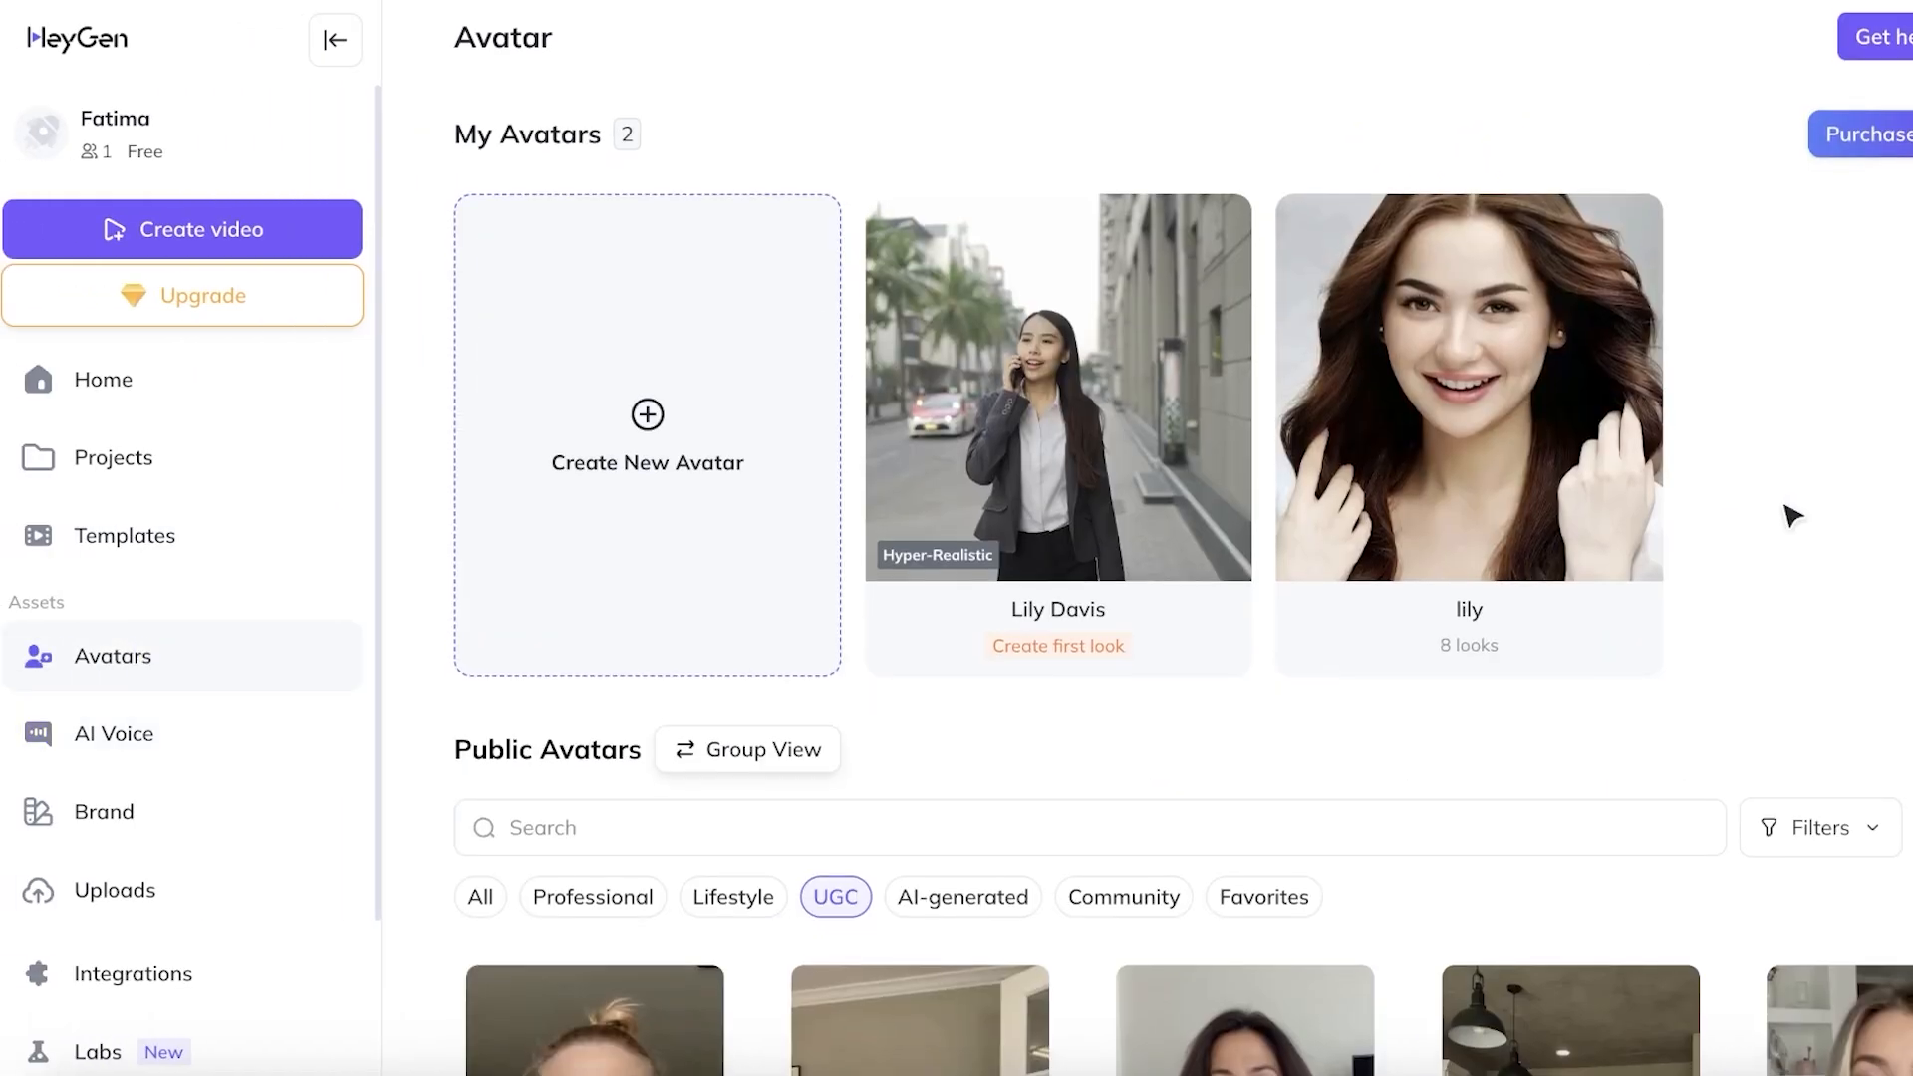
scroll(1790, 515, "down", 10)
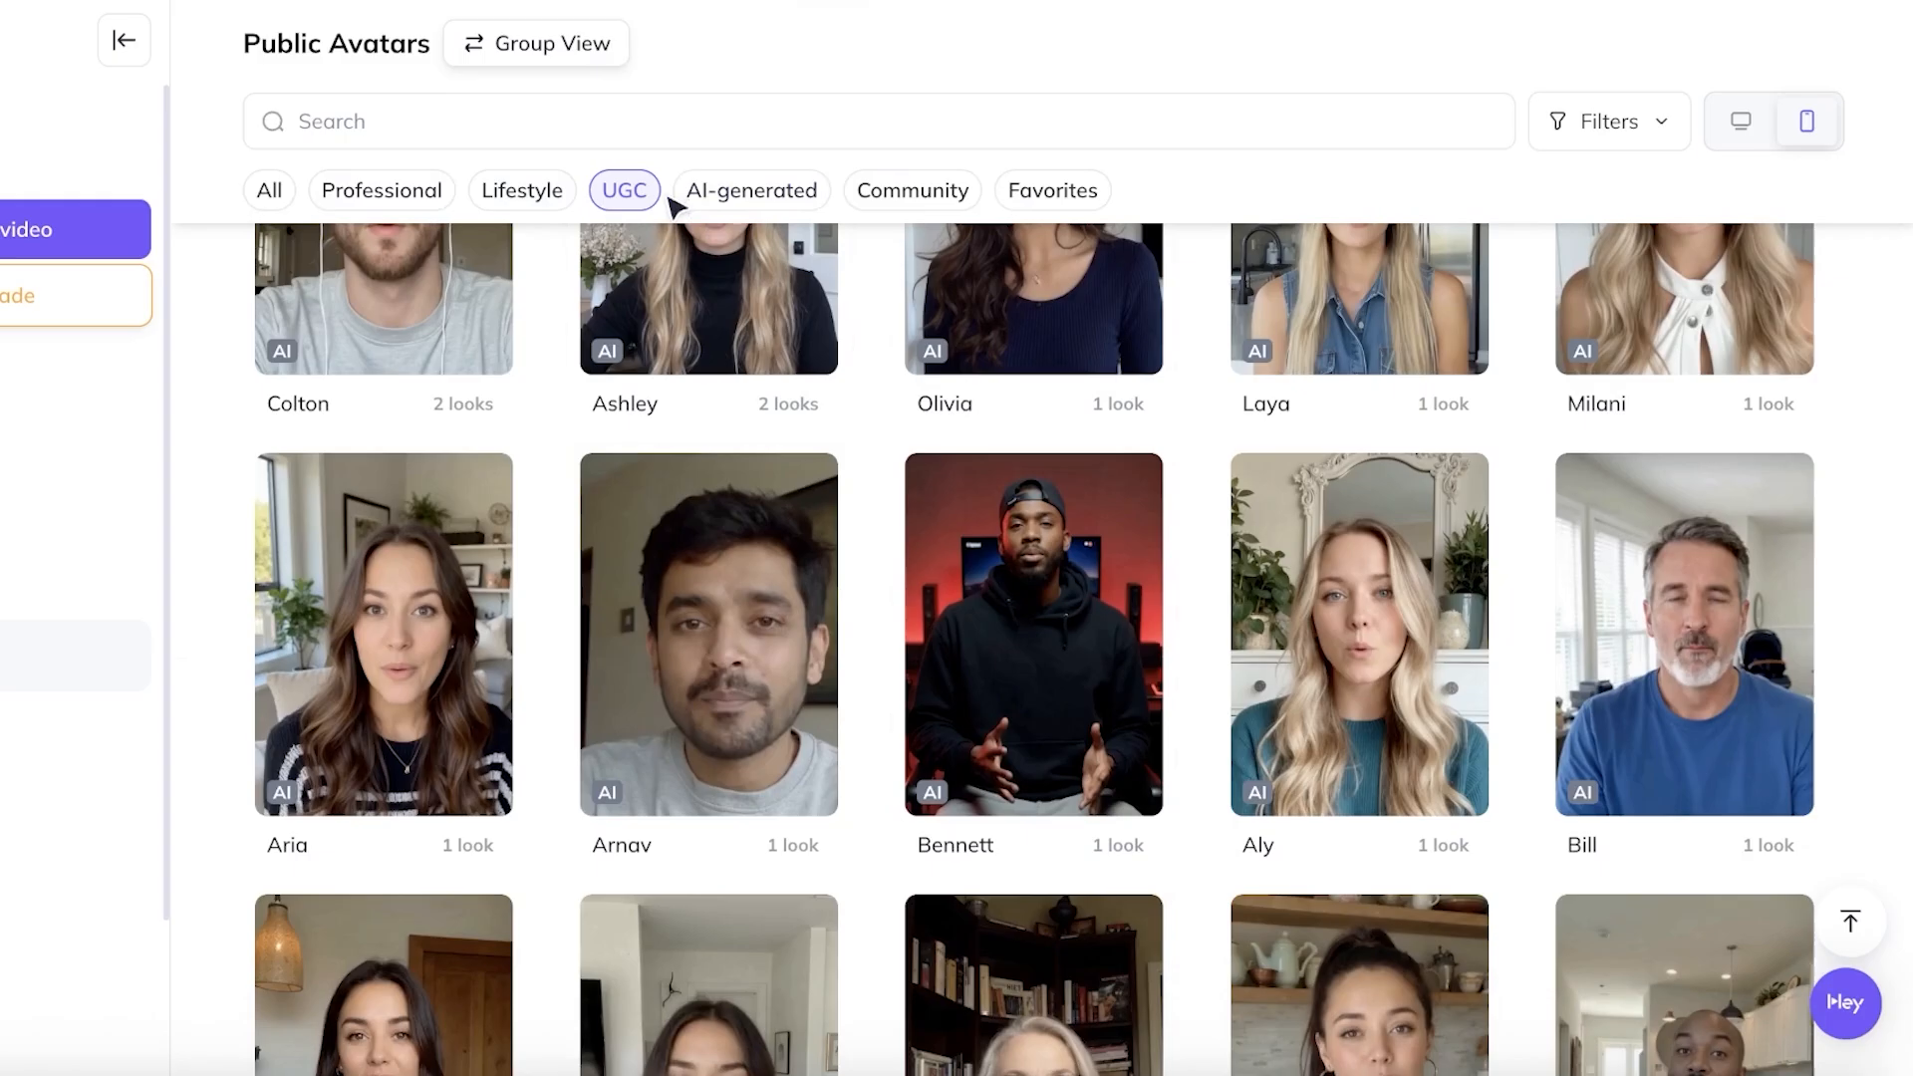
scroll(787, 419, "up", 1)
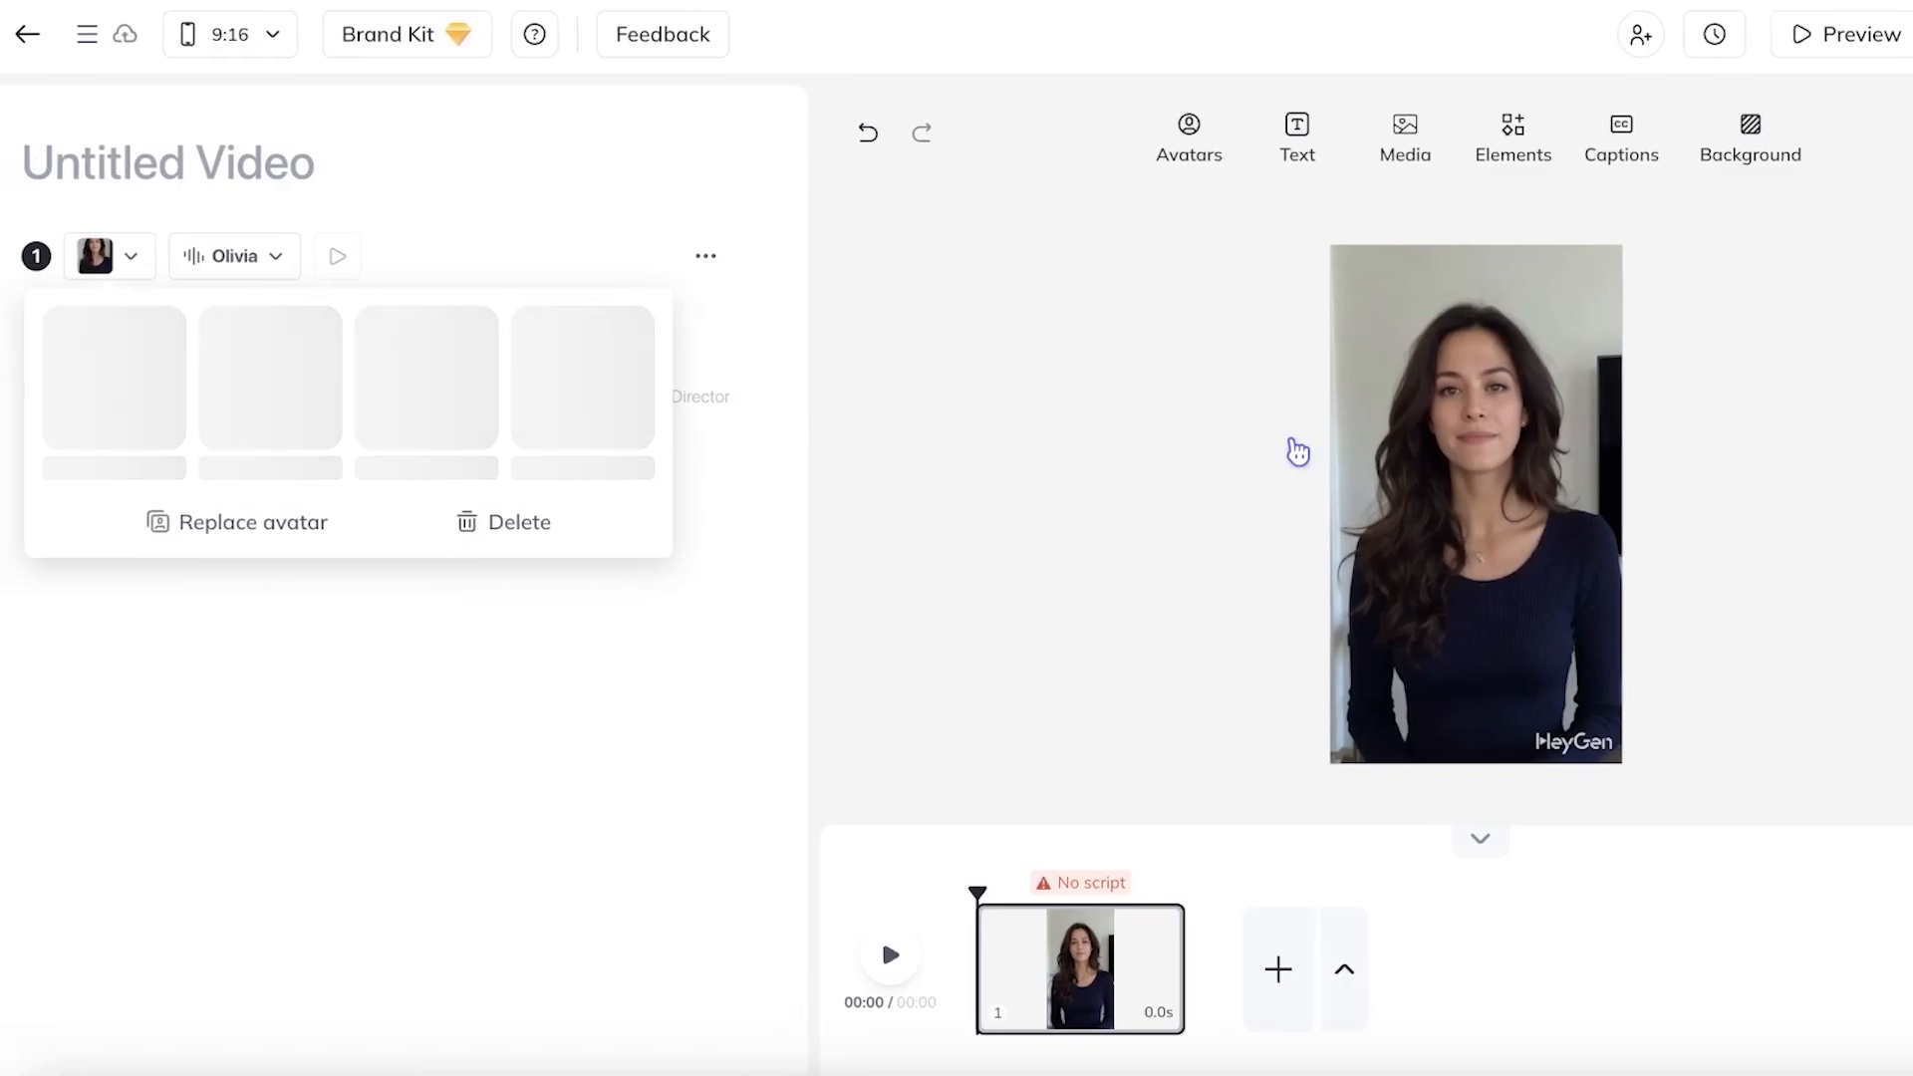
left_click(595, 343)
left_click(551, 324)
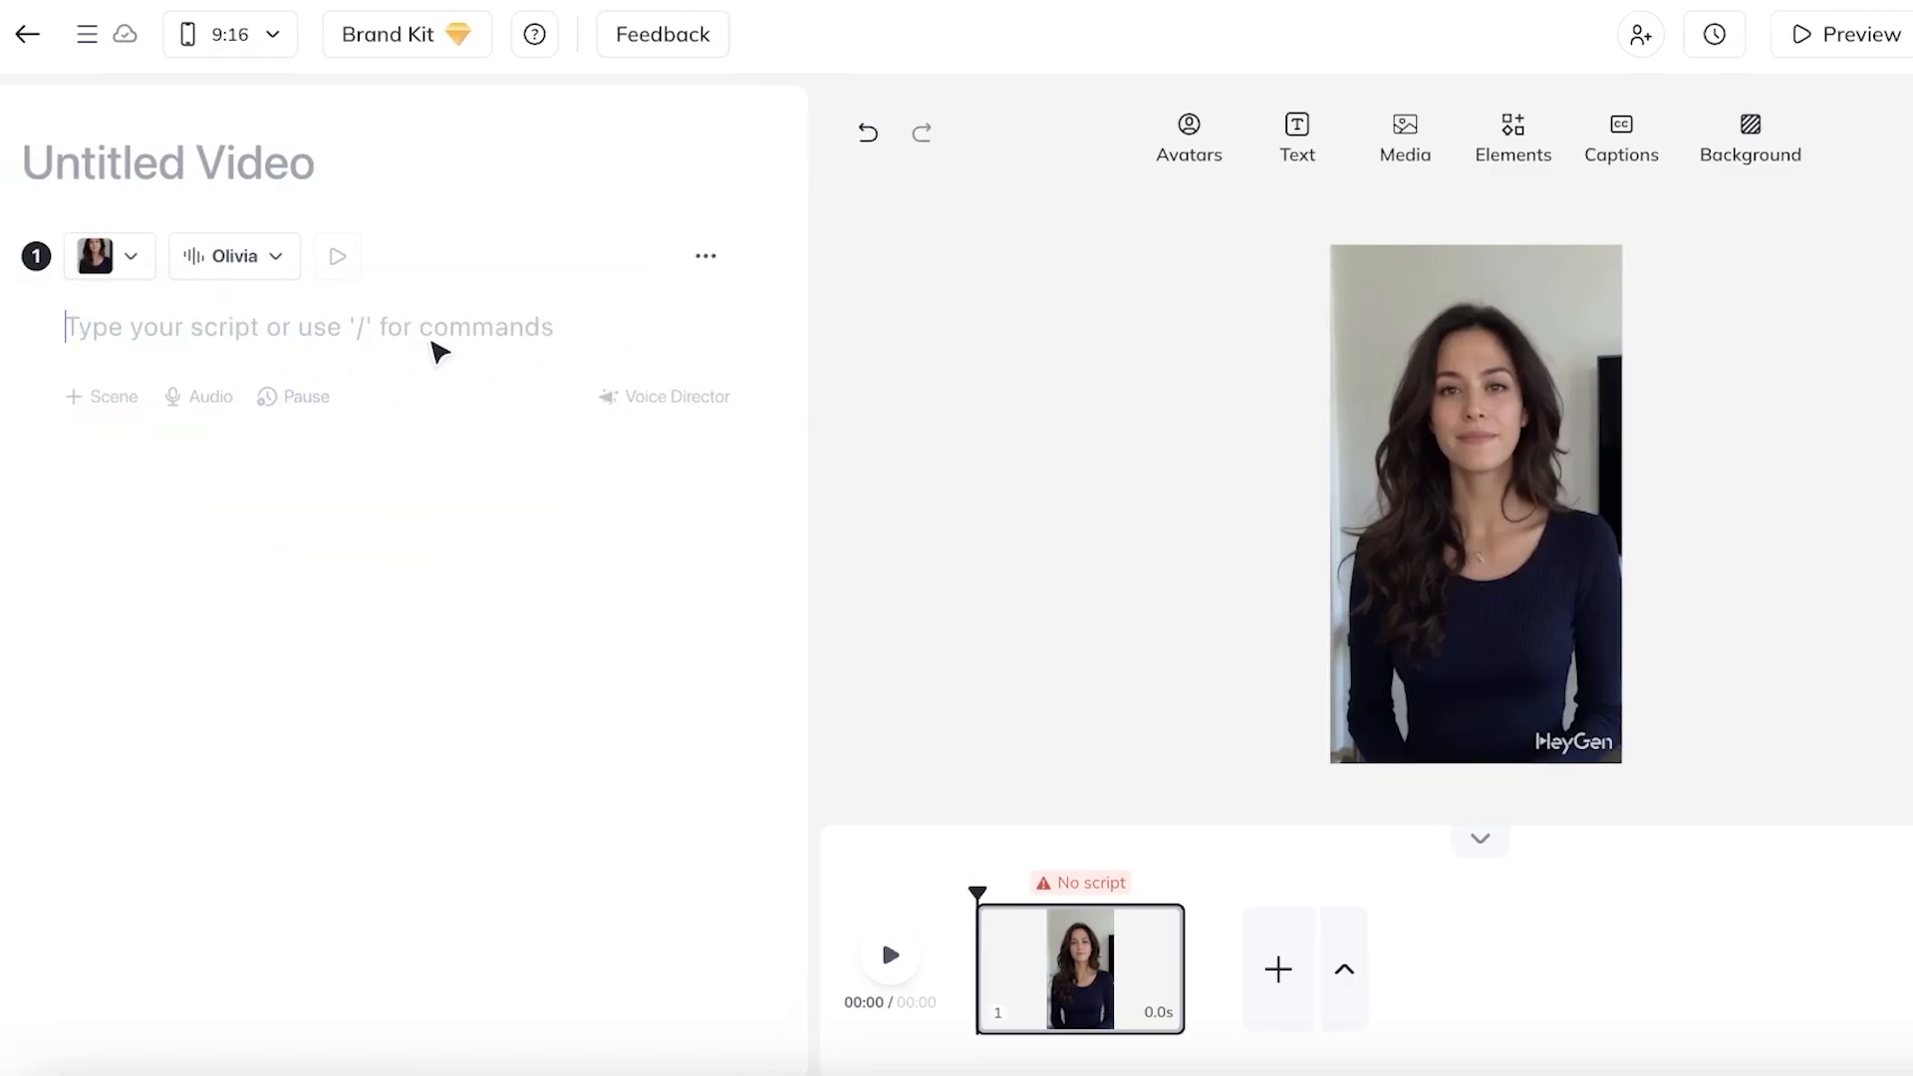
Step: Record a spoken script of about 15 seconds with the built-in microphone and add it to the scene with Voice Mirroring enabled
left_click(224, 398)
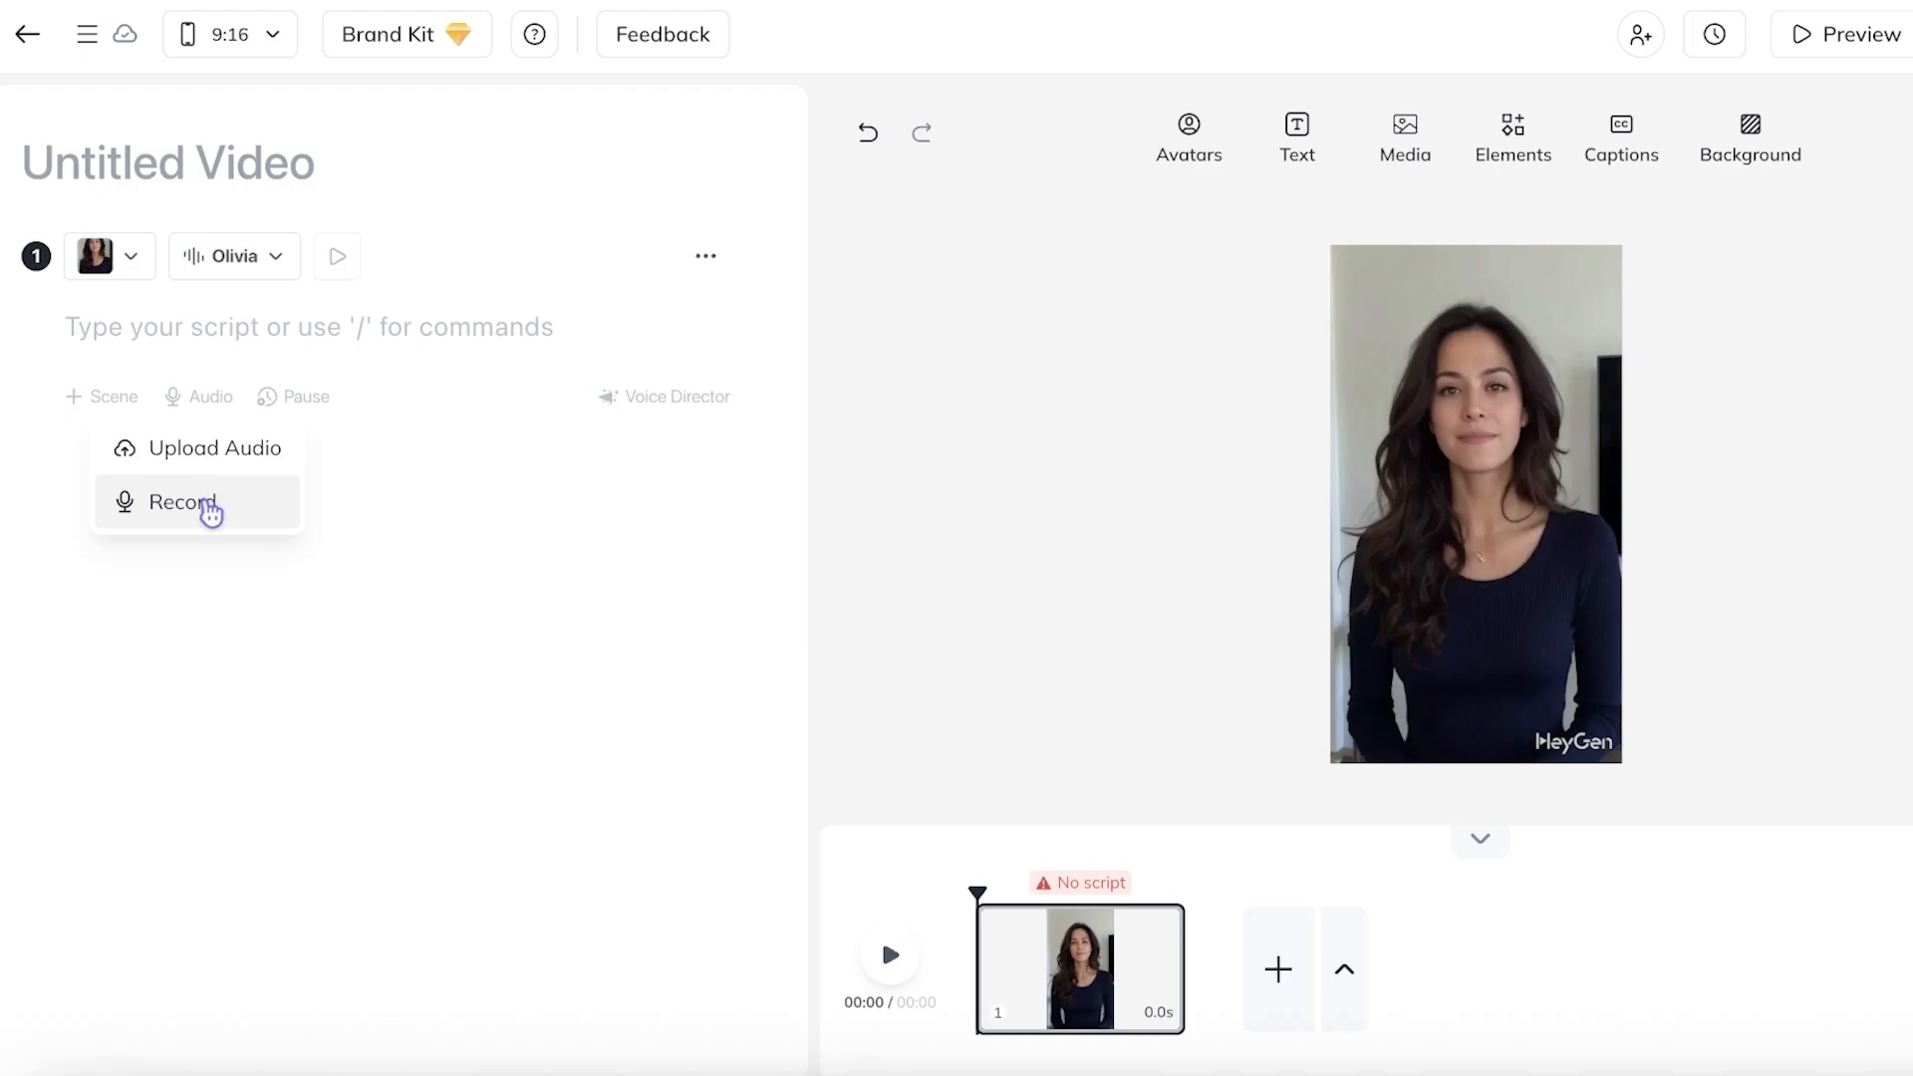
left_click(211, 498)
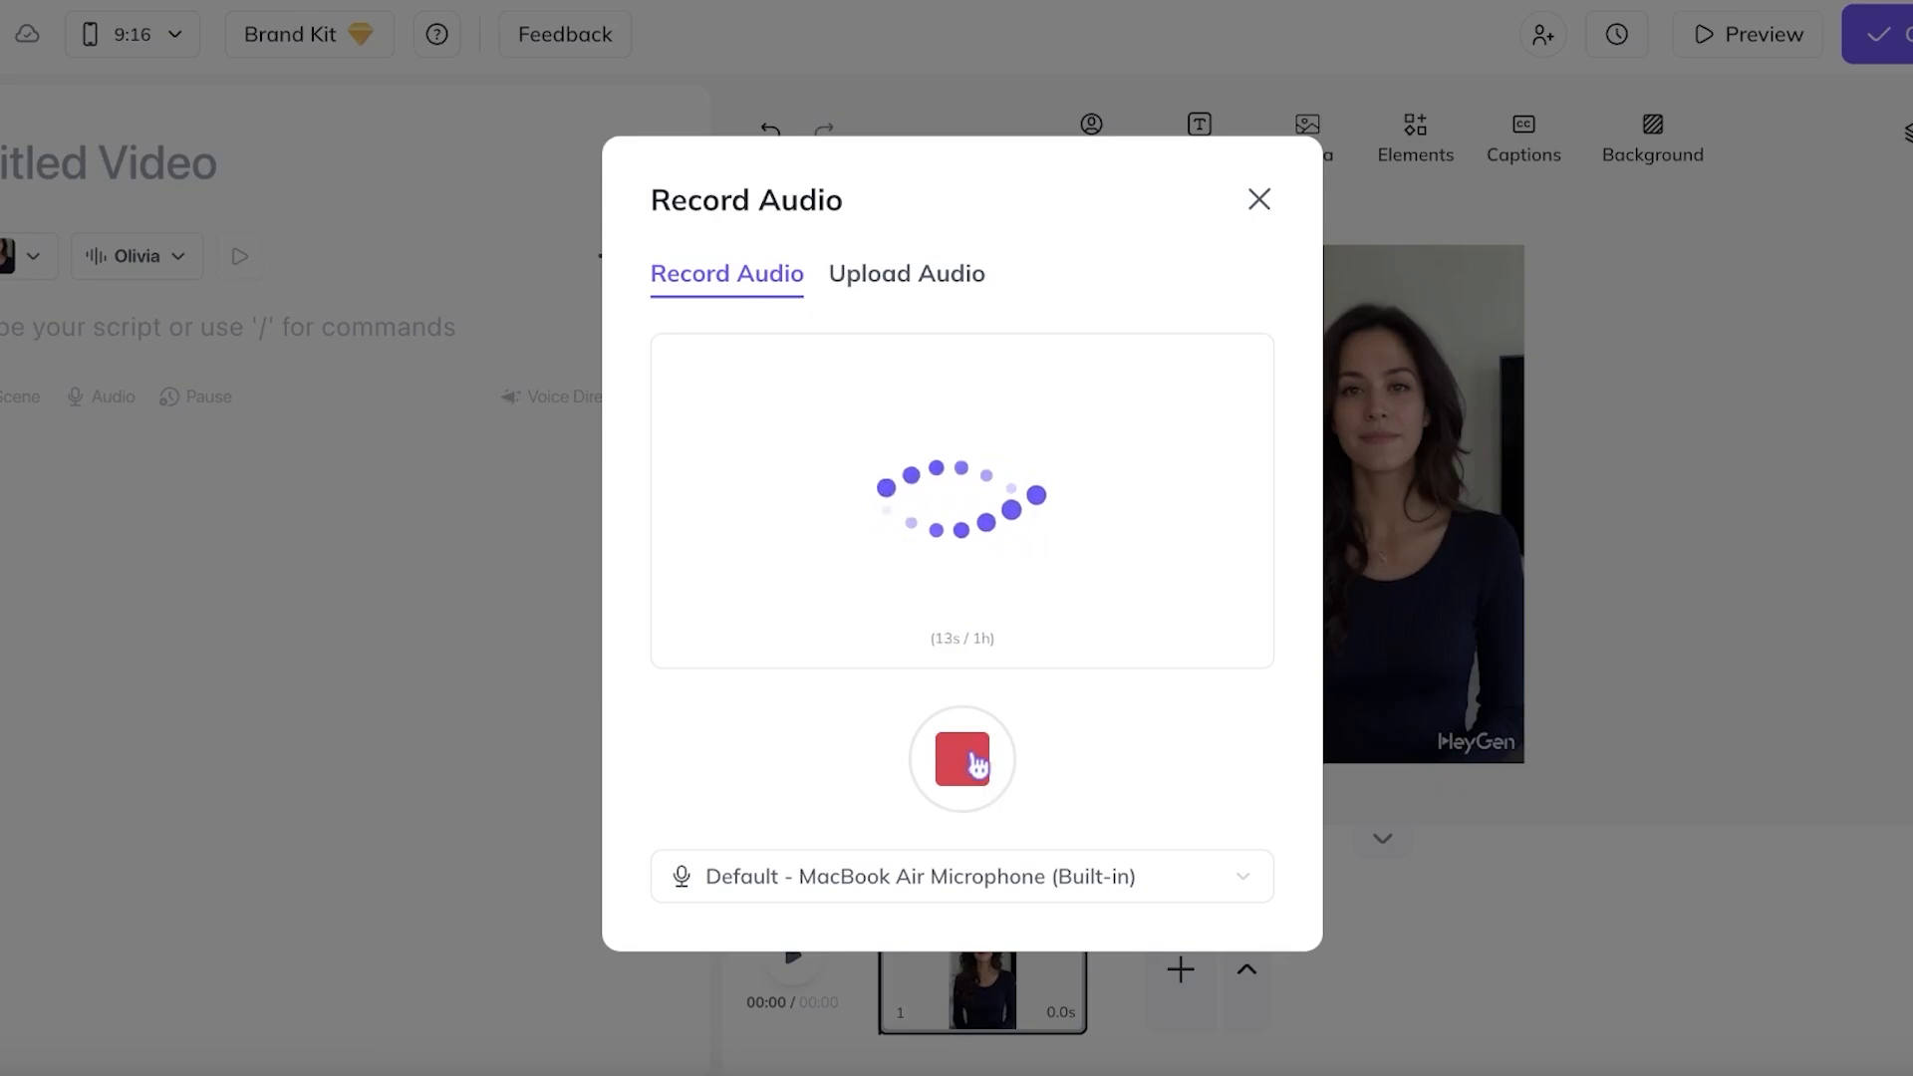
left_click(961, 763)
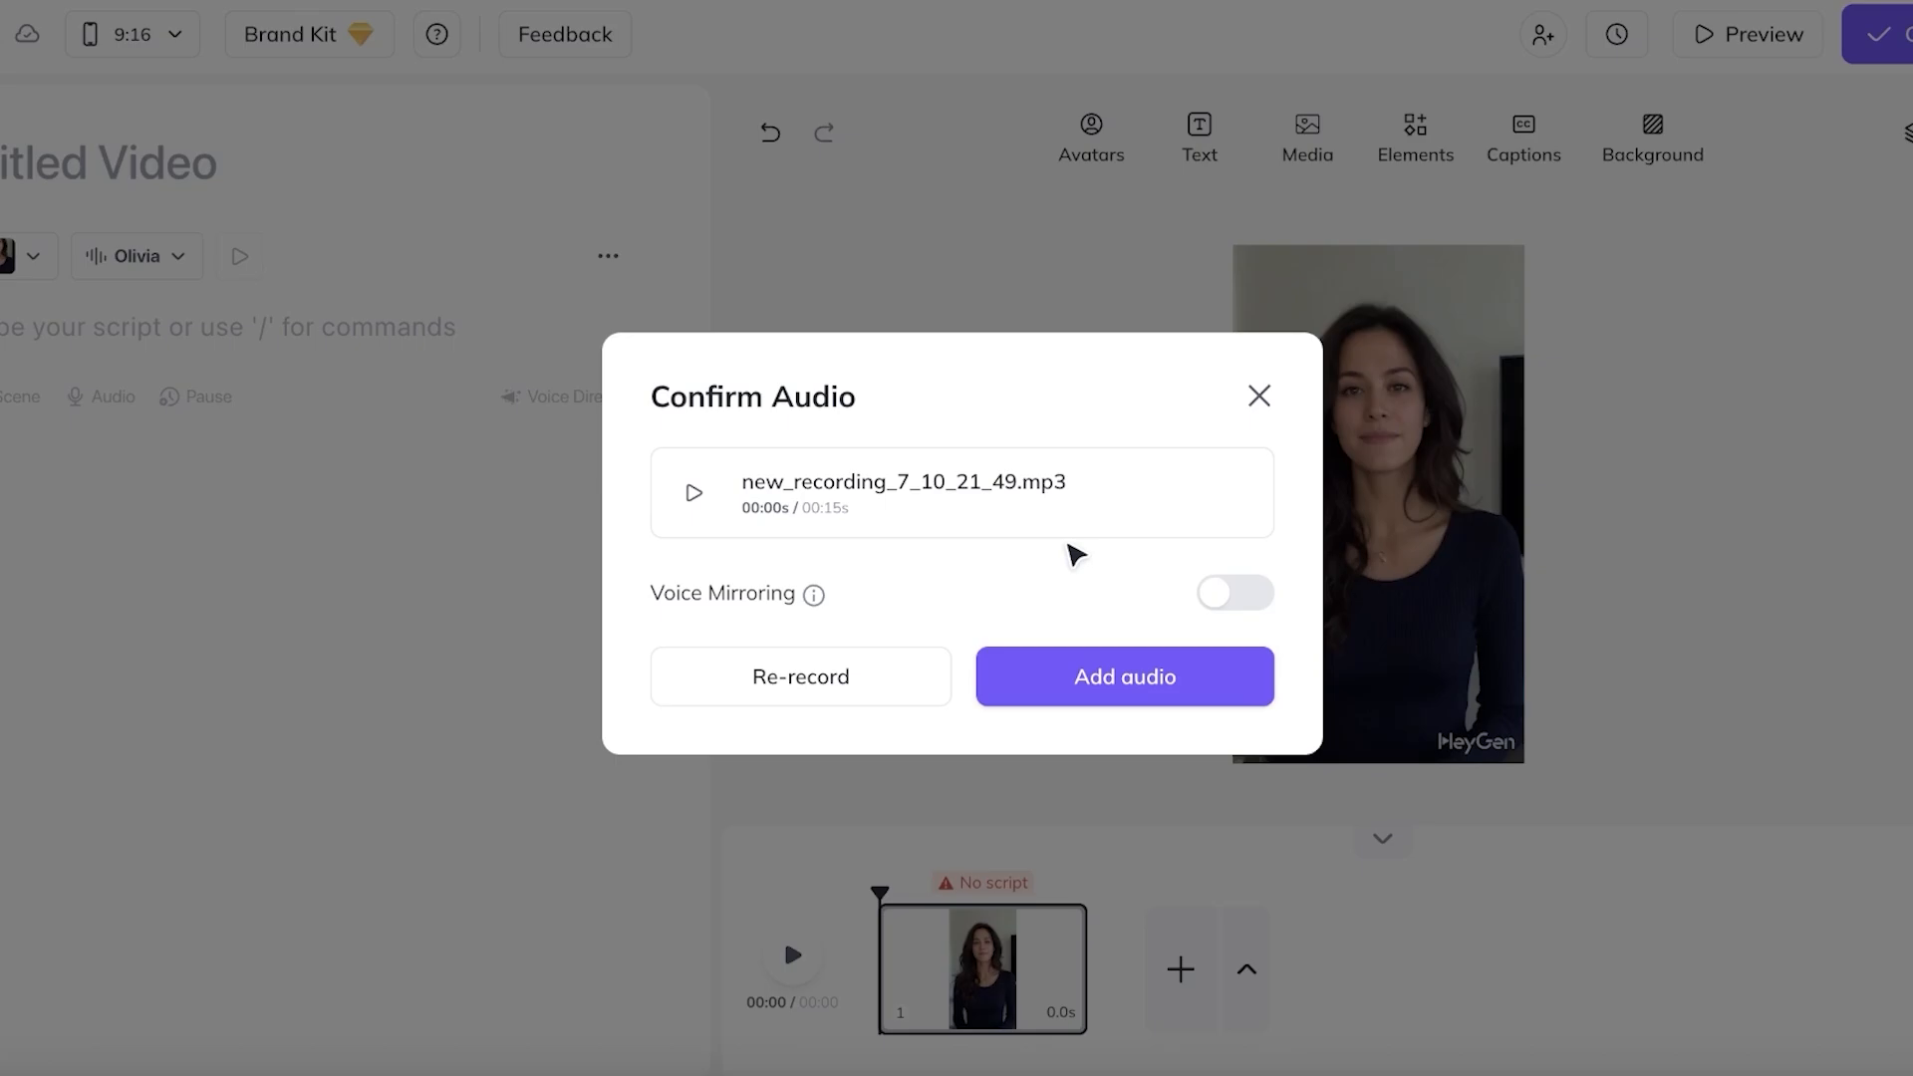
left_click(1218, 599)
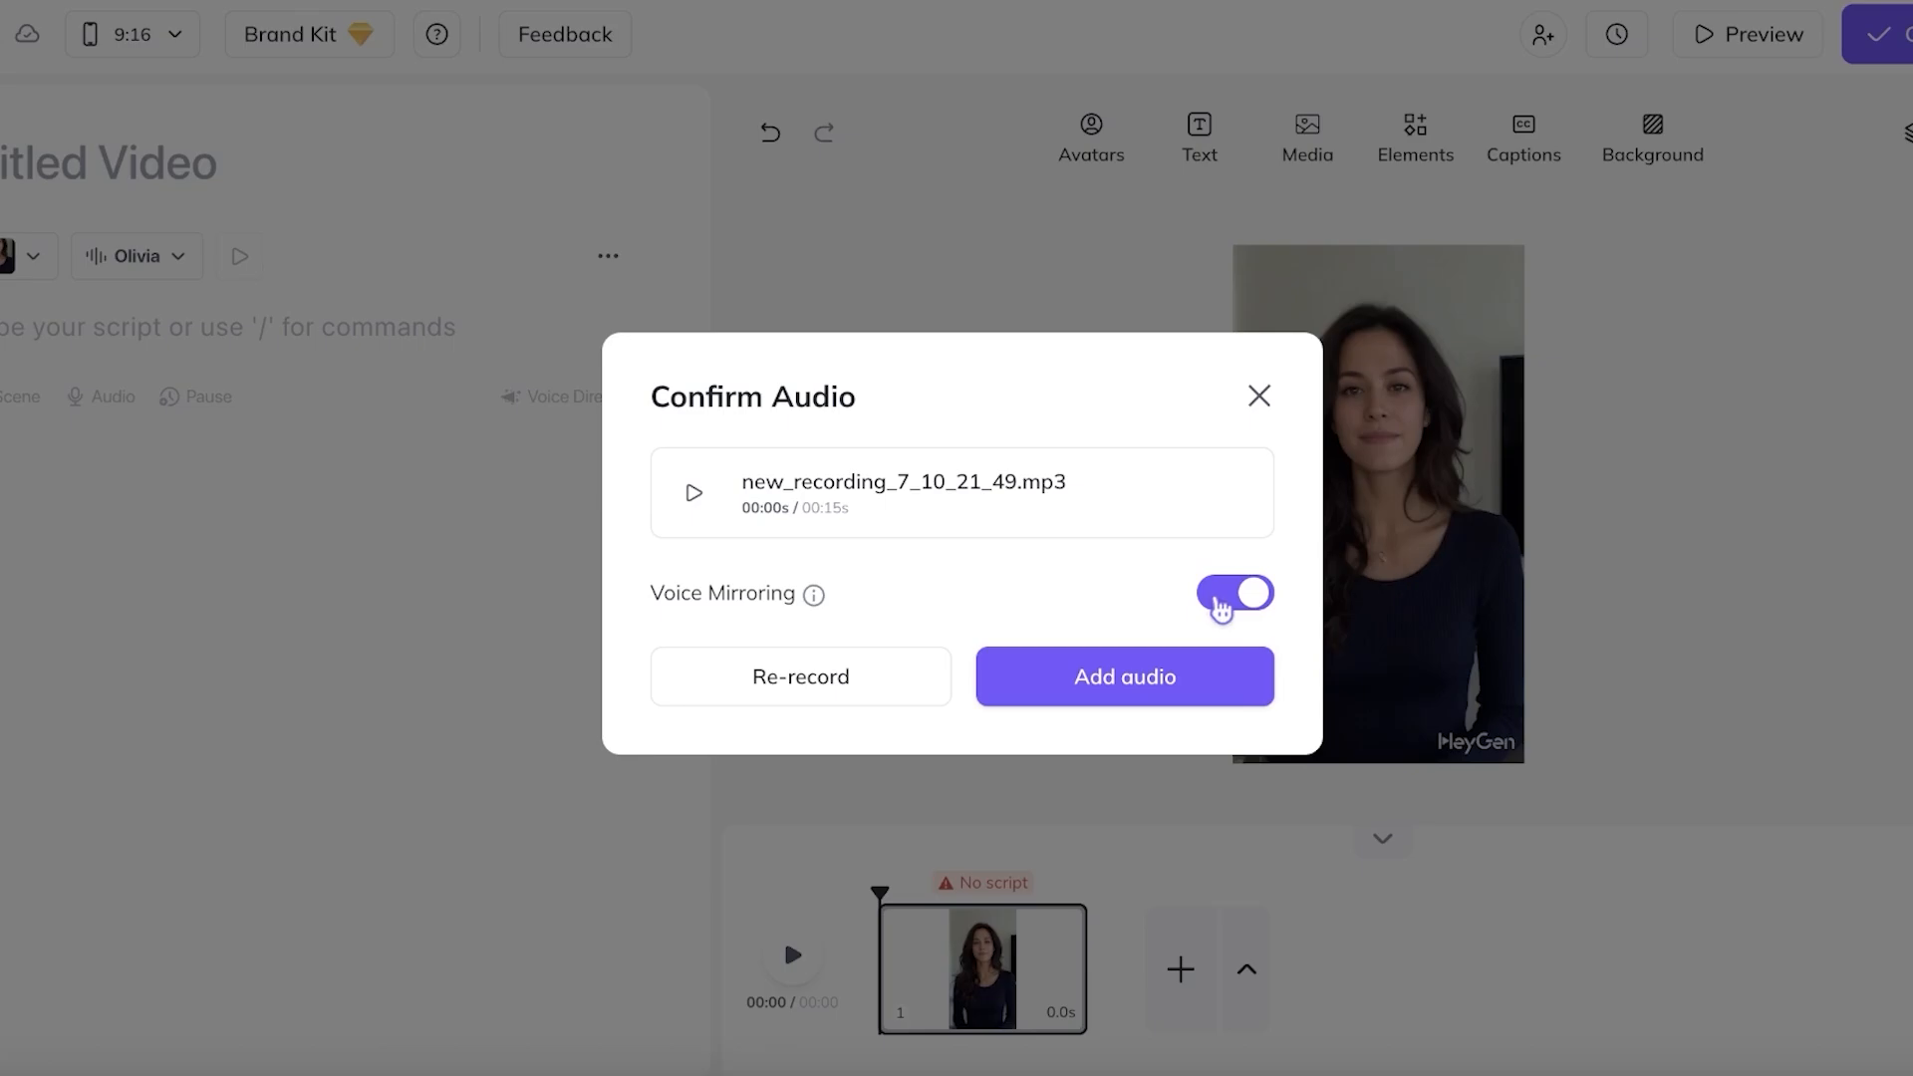
left_click(1219, 677)
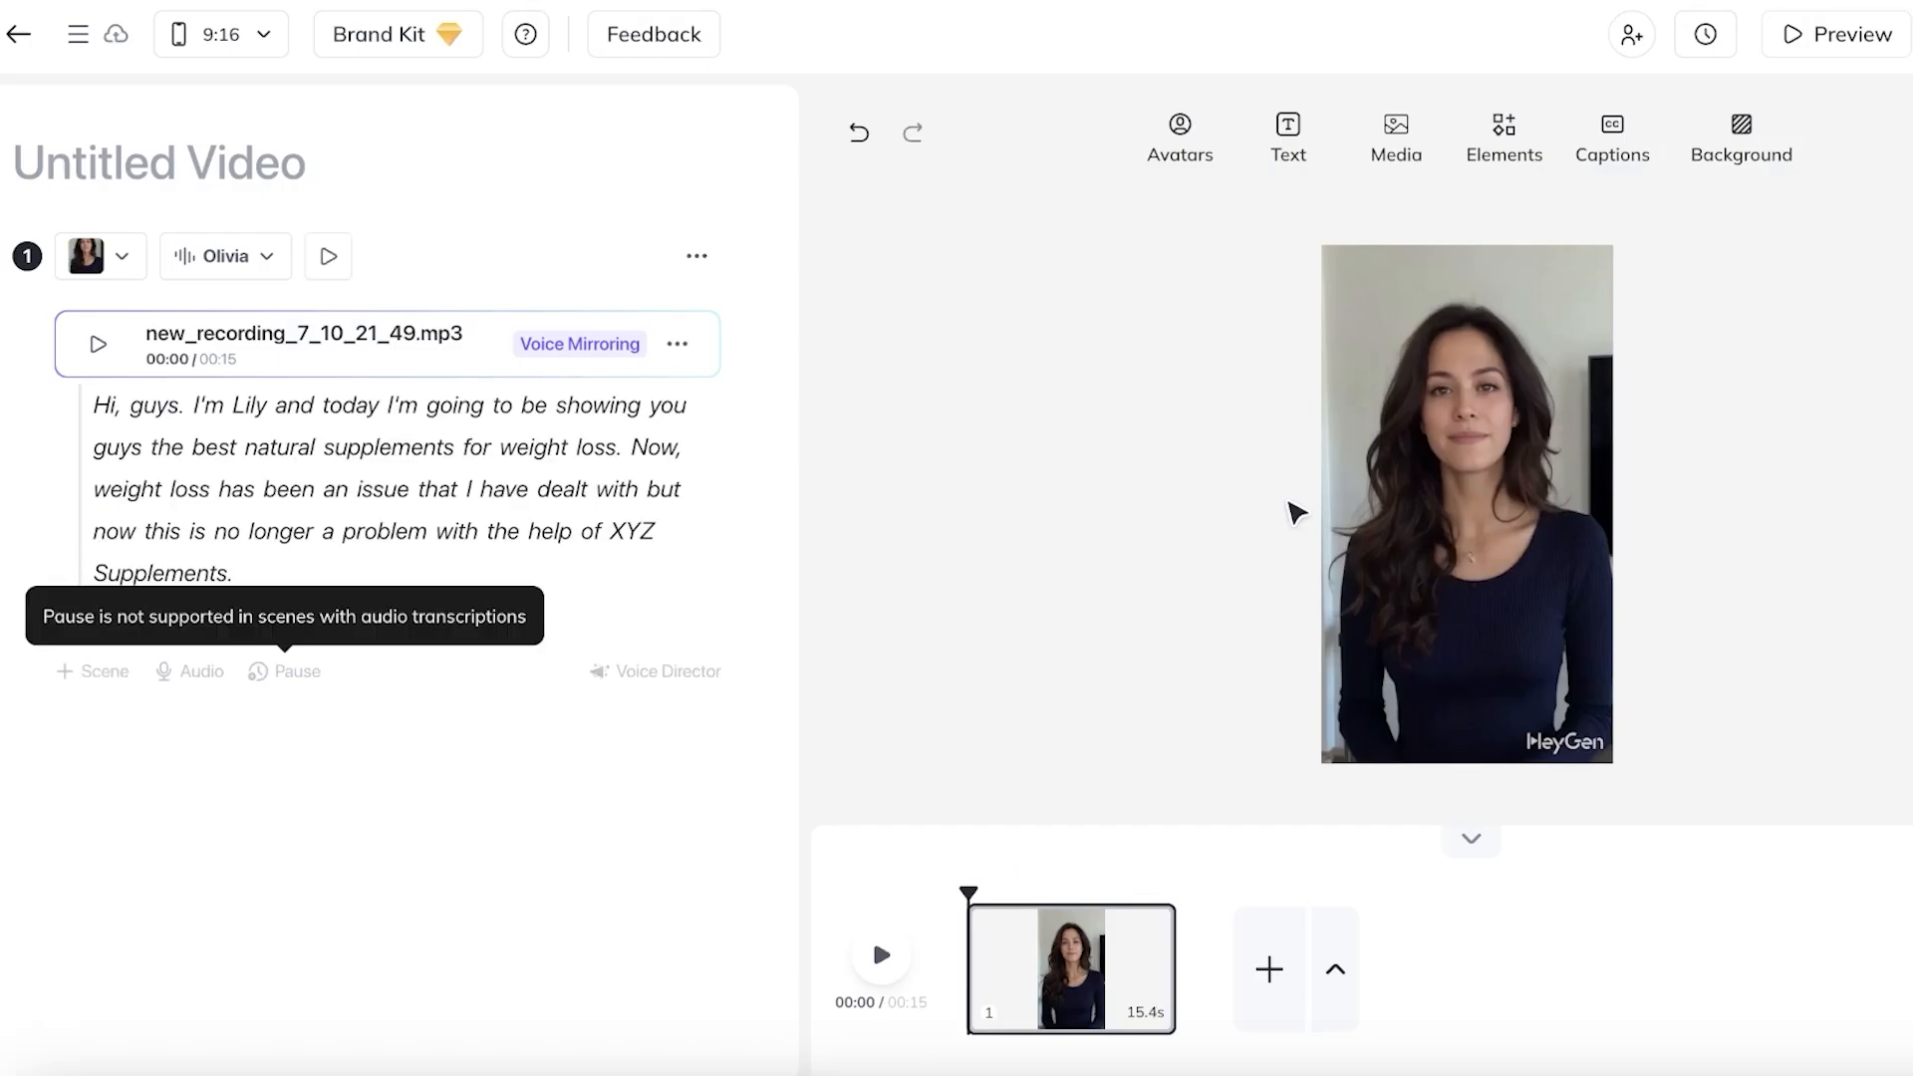
Step: Move the playhead to 00:03 in the first scene and leave the video editor
left_click(1023, 926)
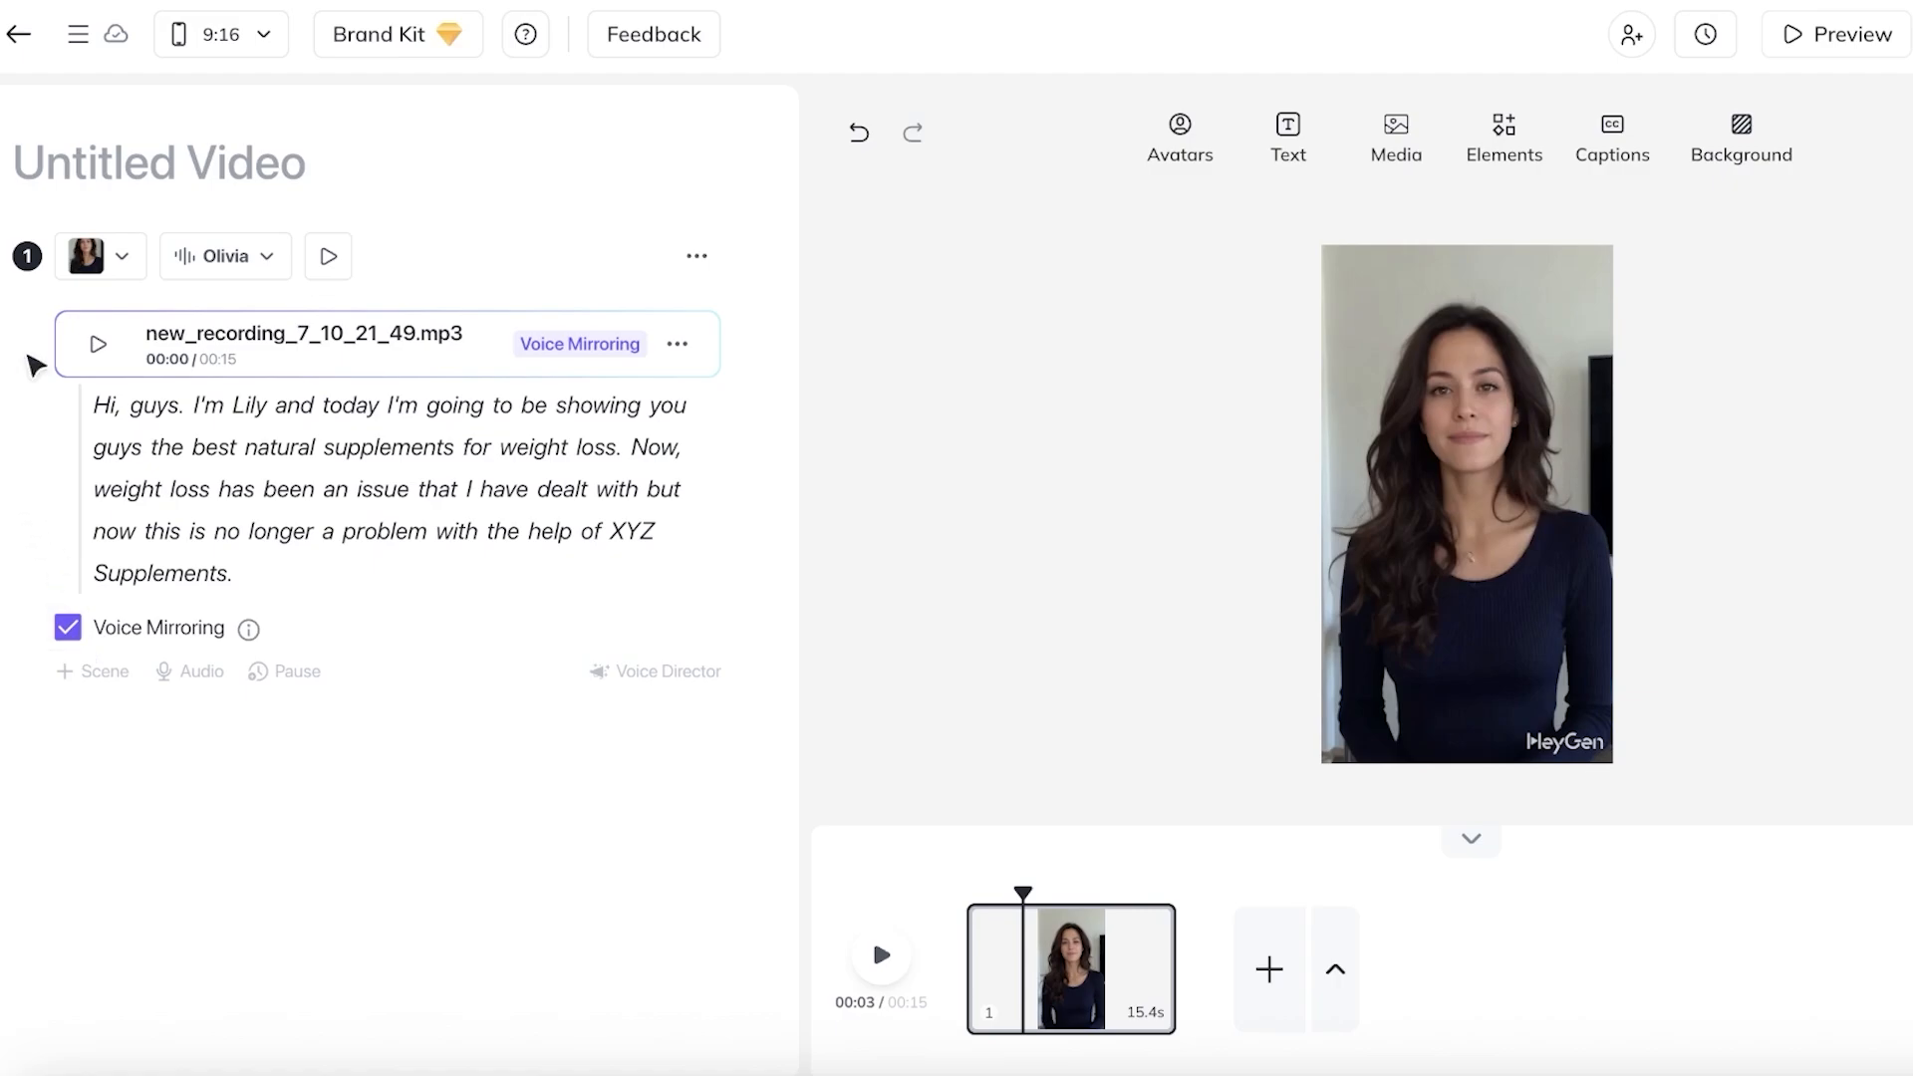
left_click(18, 40)
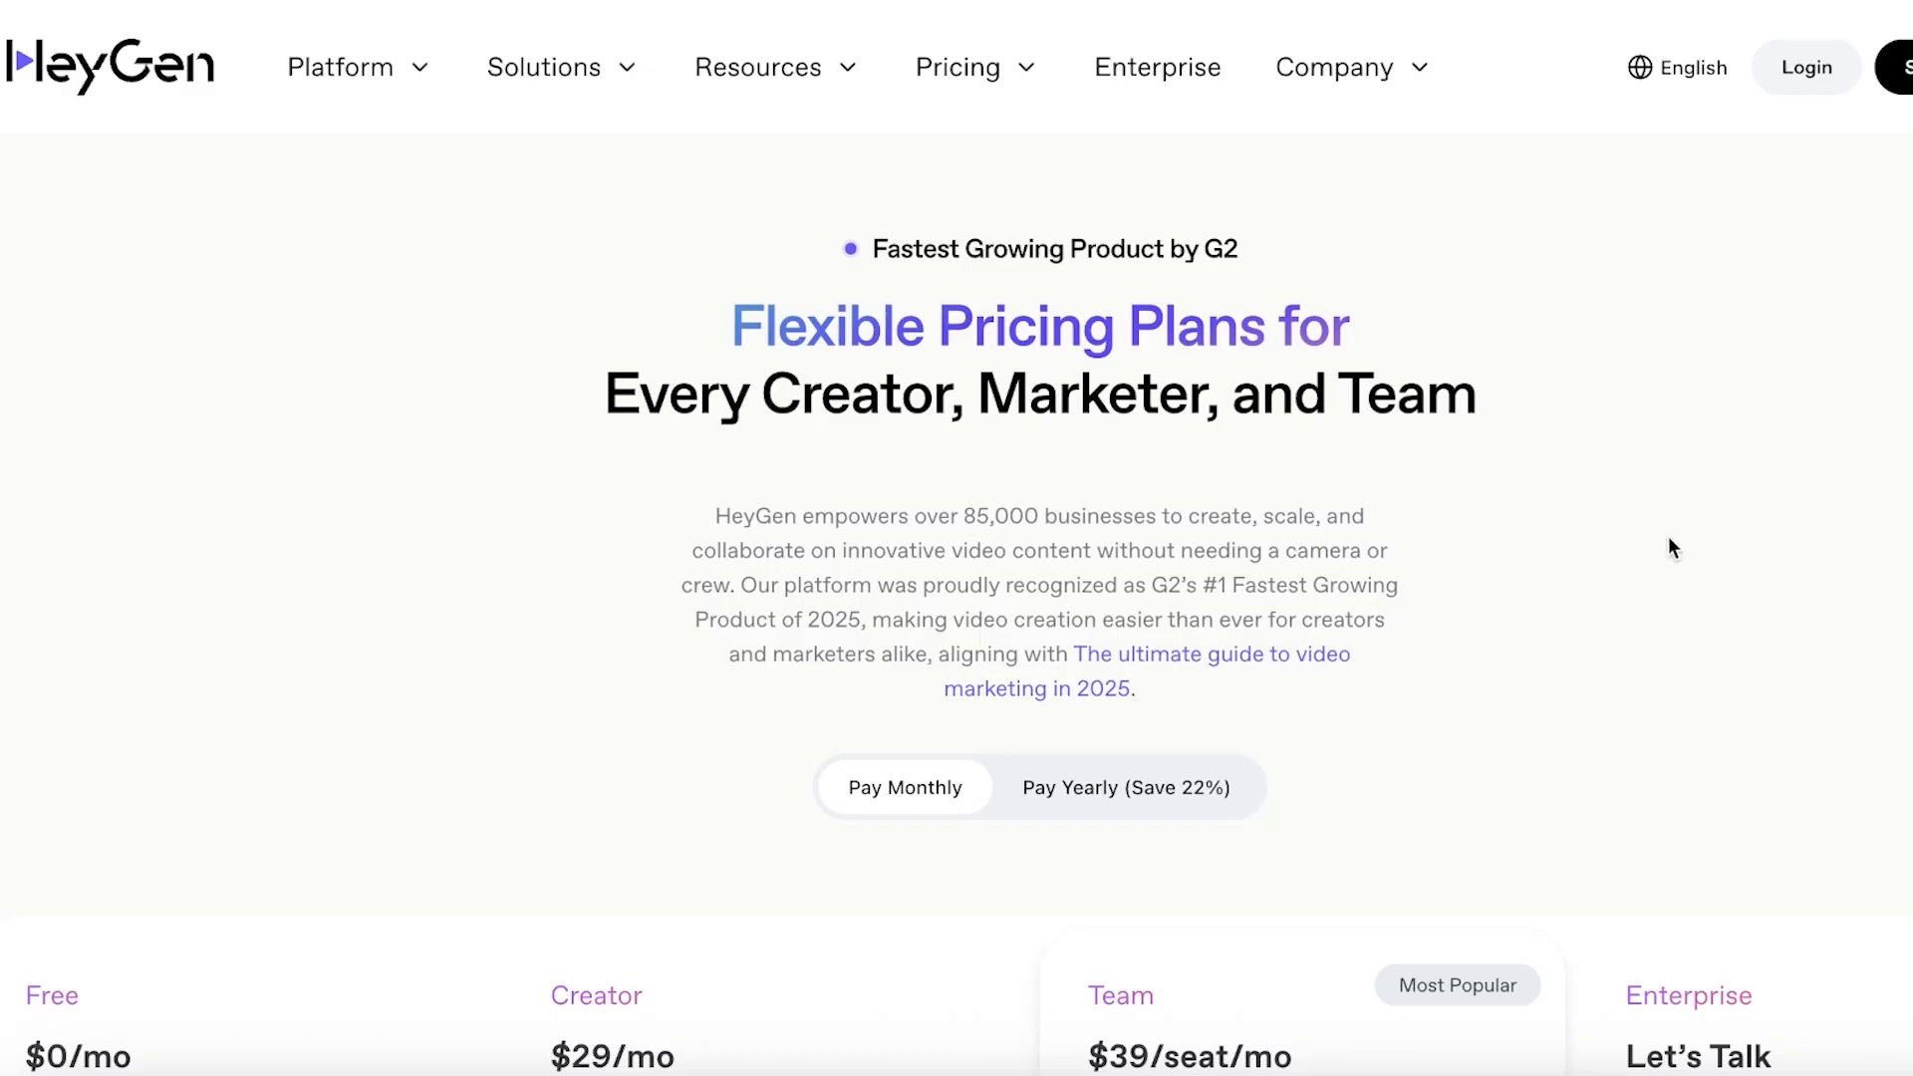
Step: Examine the prices and video generation limits of the Free, Creator, Team and Enterprise plans on the pricing page
scroll(1668, 539, "down", 8)
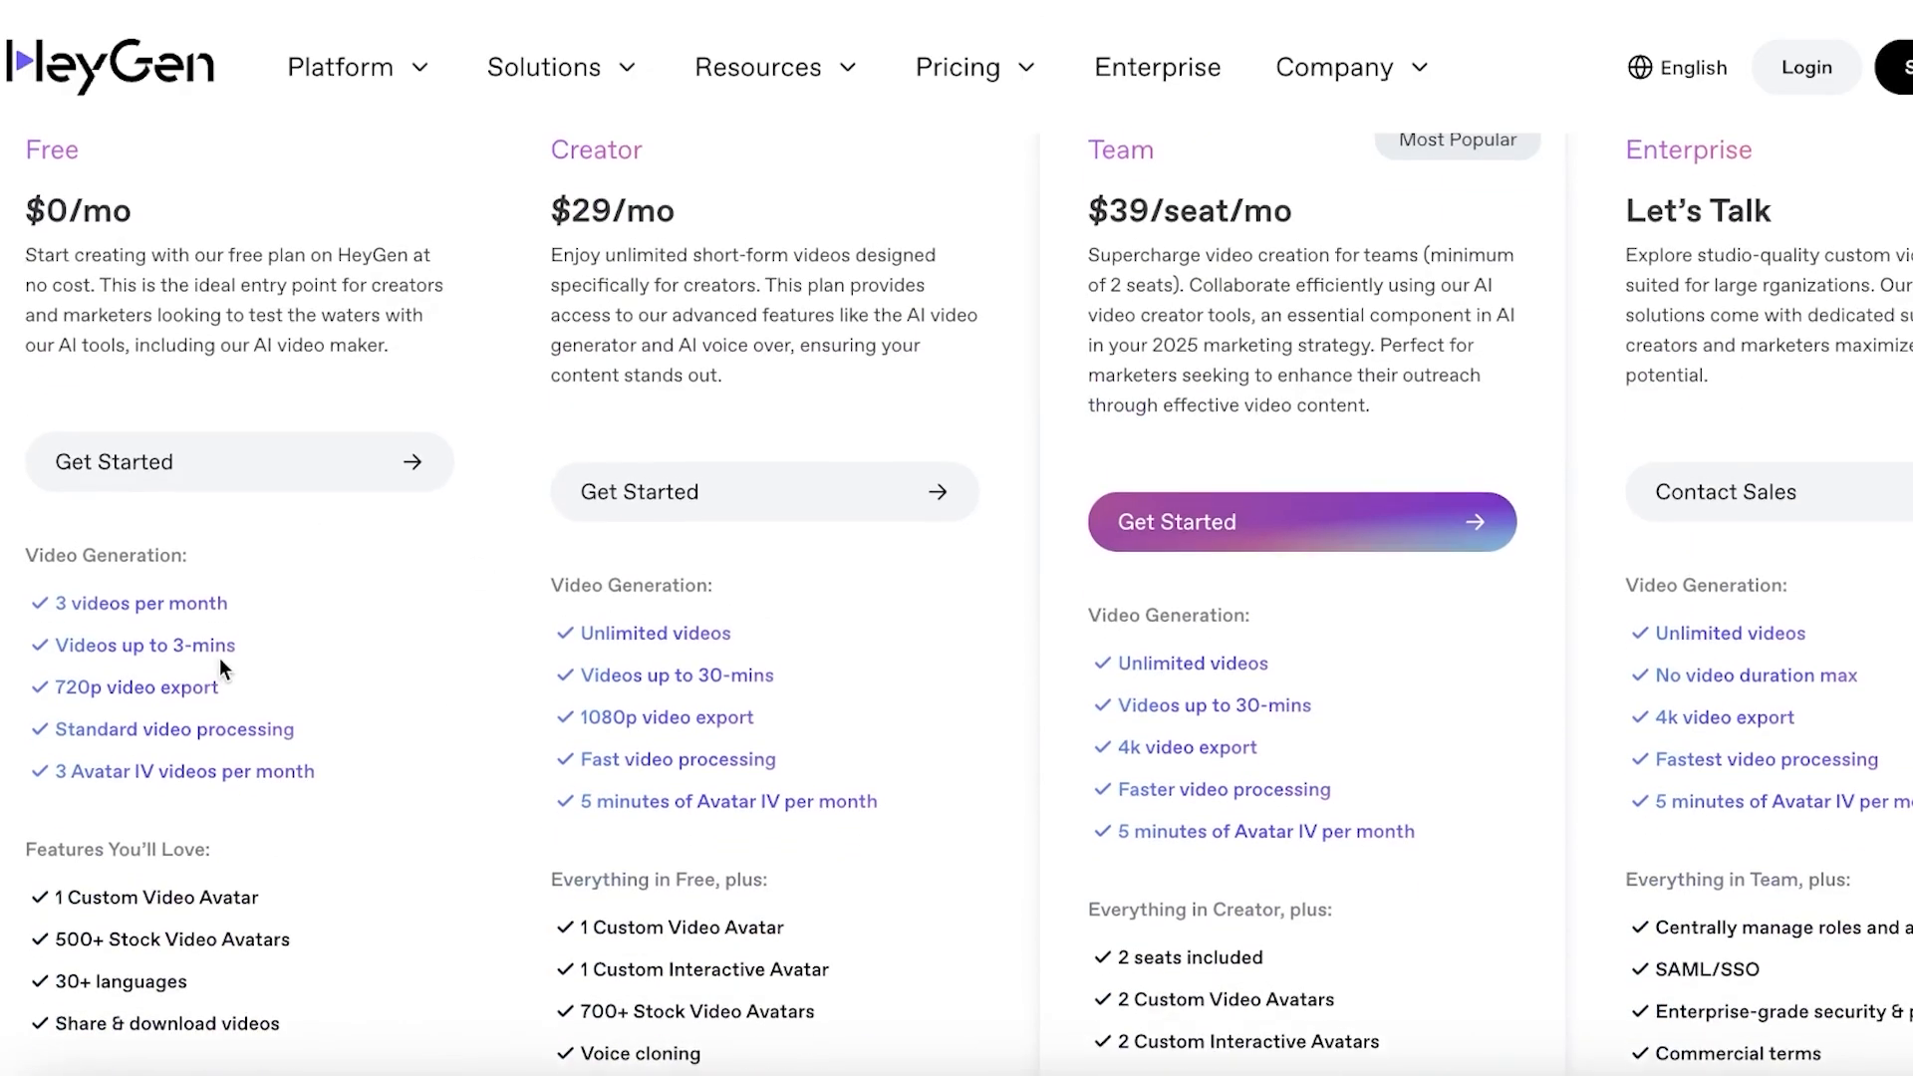
scroll(220, 667, "up", 1)
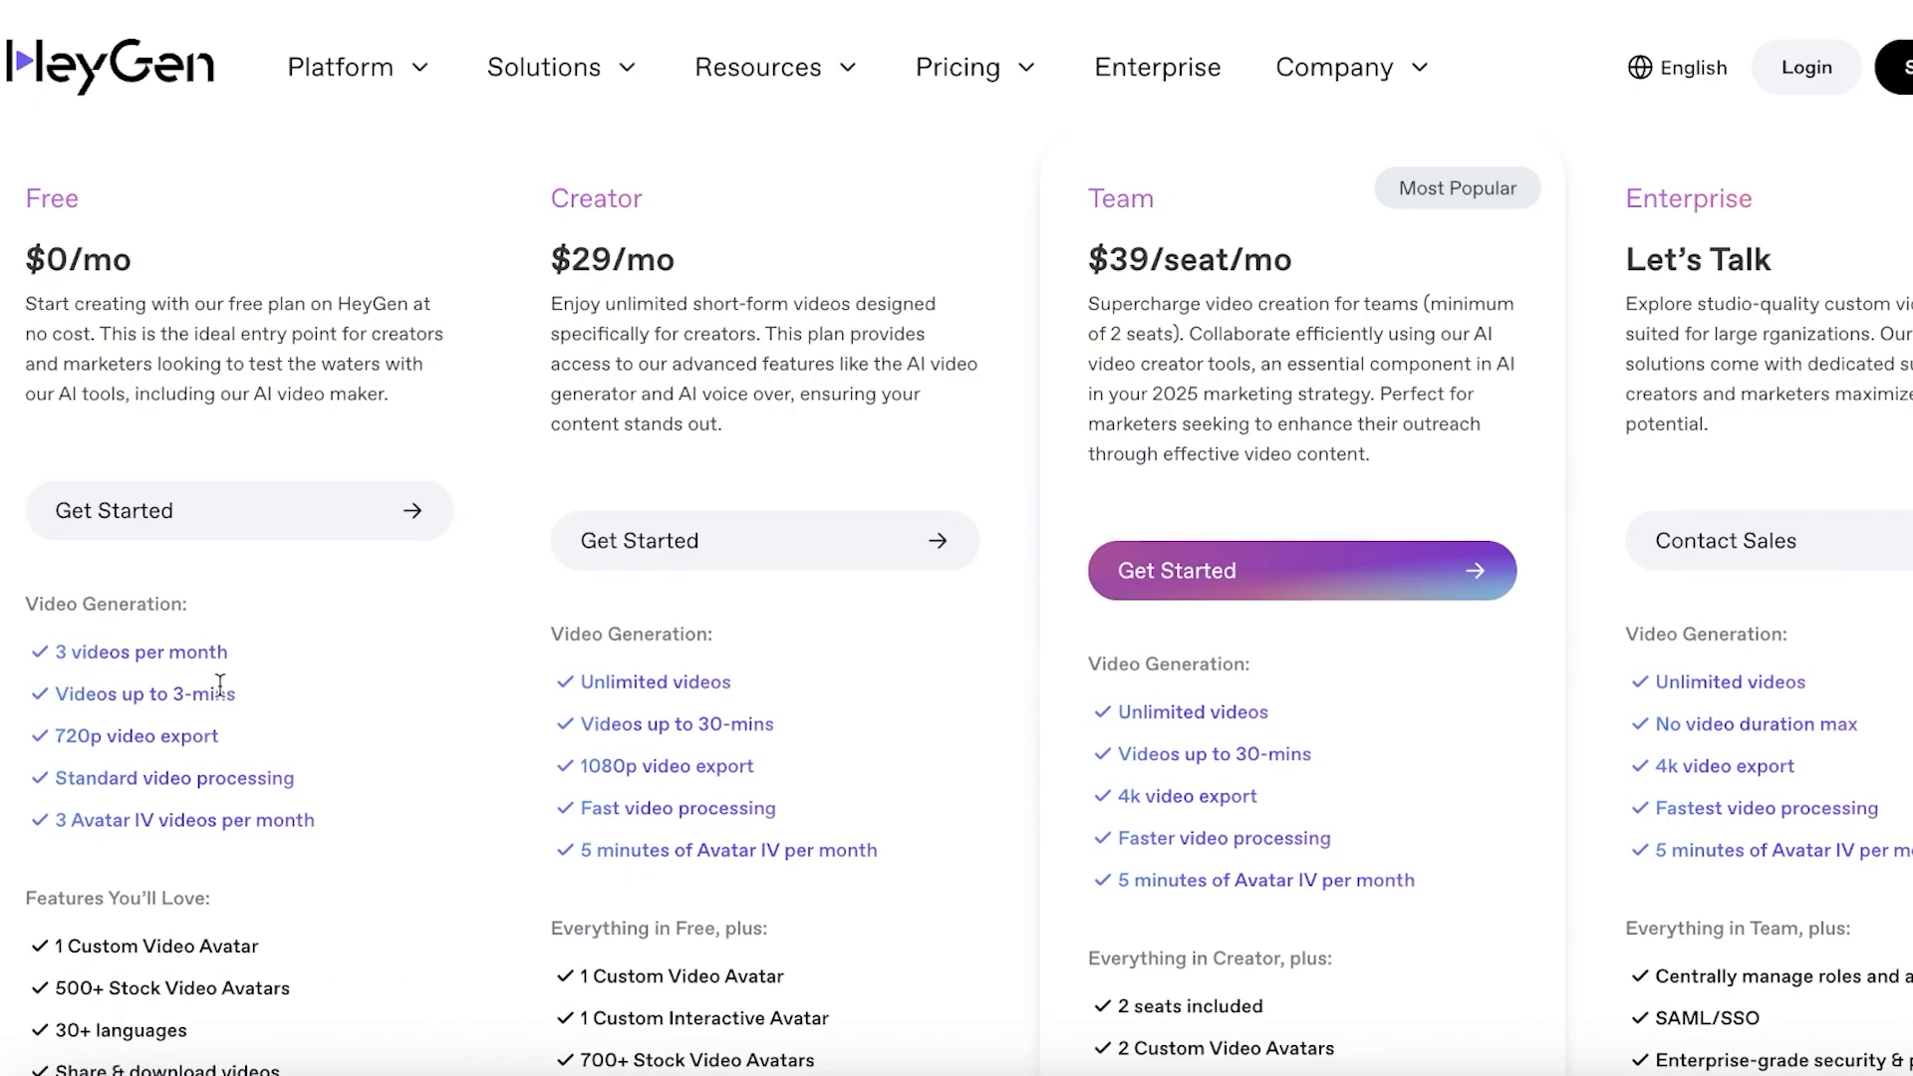
scroll(220, 685, "up", 1)
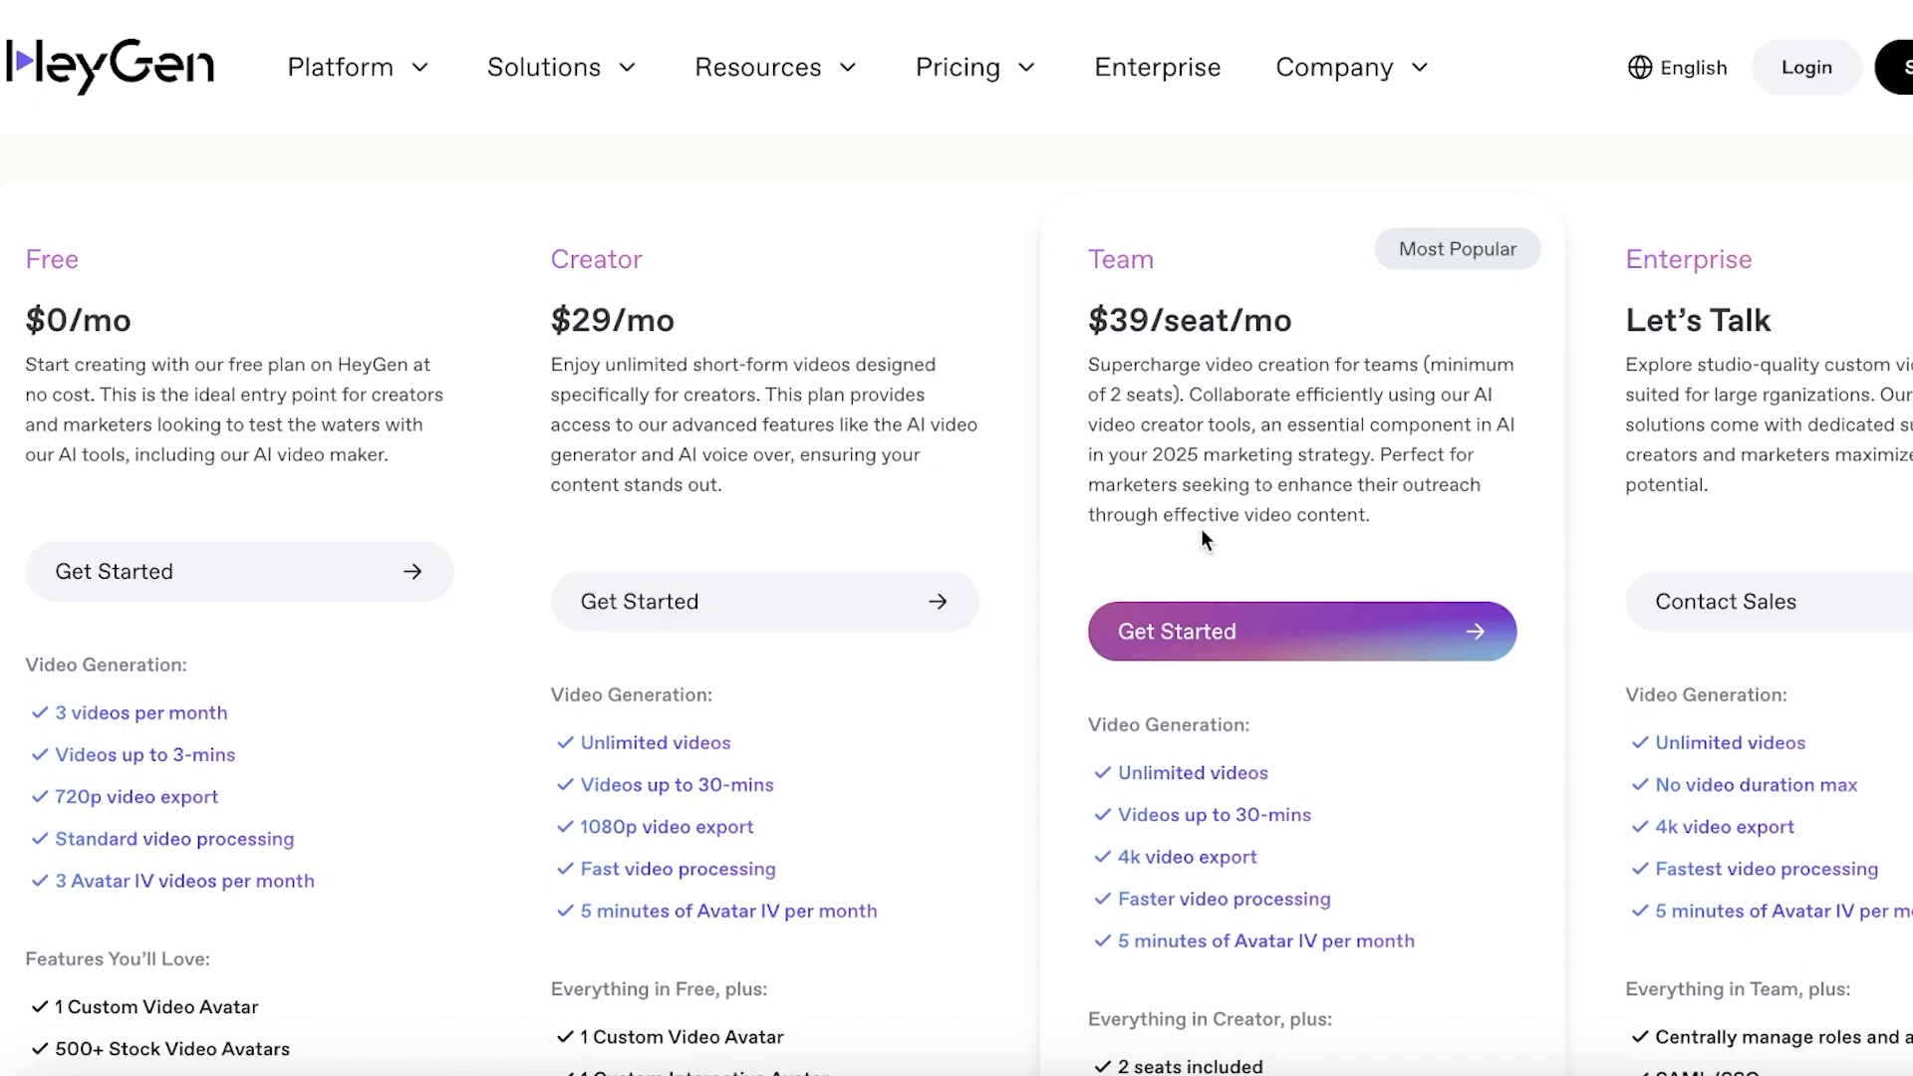
scroll(1149, 875, "up", 2)
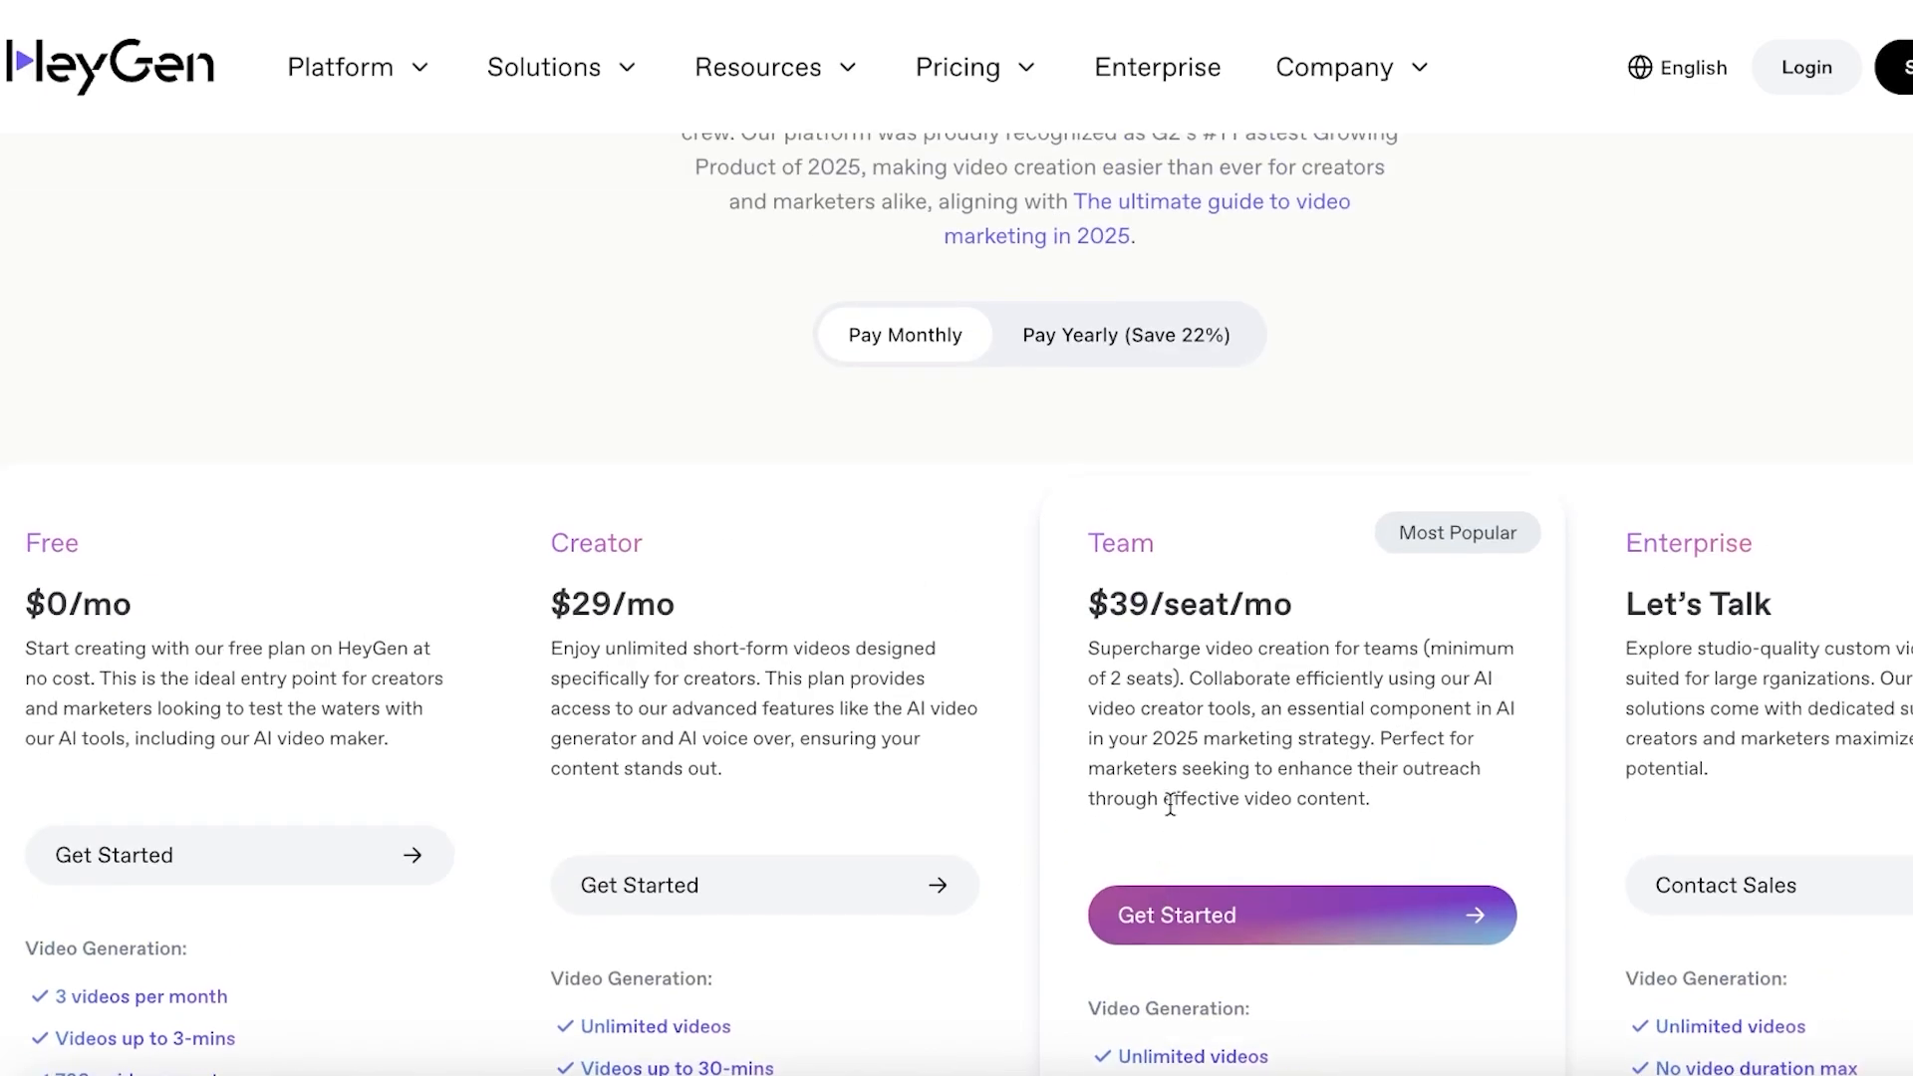
Step: Compare the plan prices under yearly billing, and return the pricing page to monthly billing
left_click(1054, 275)
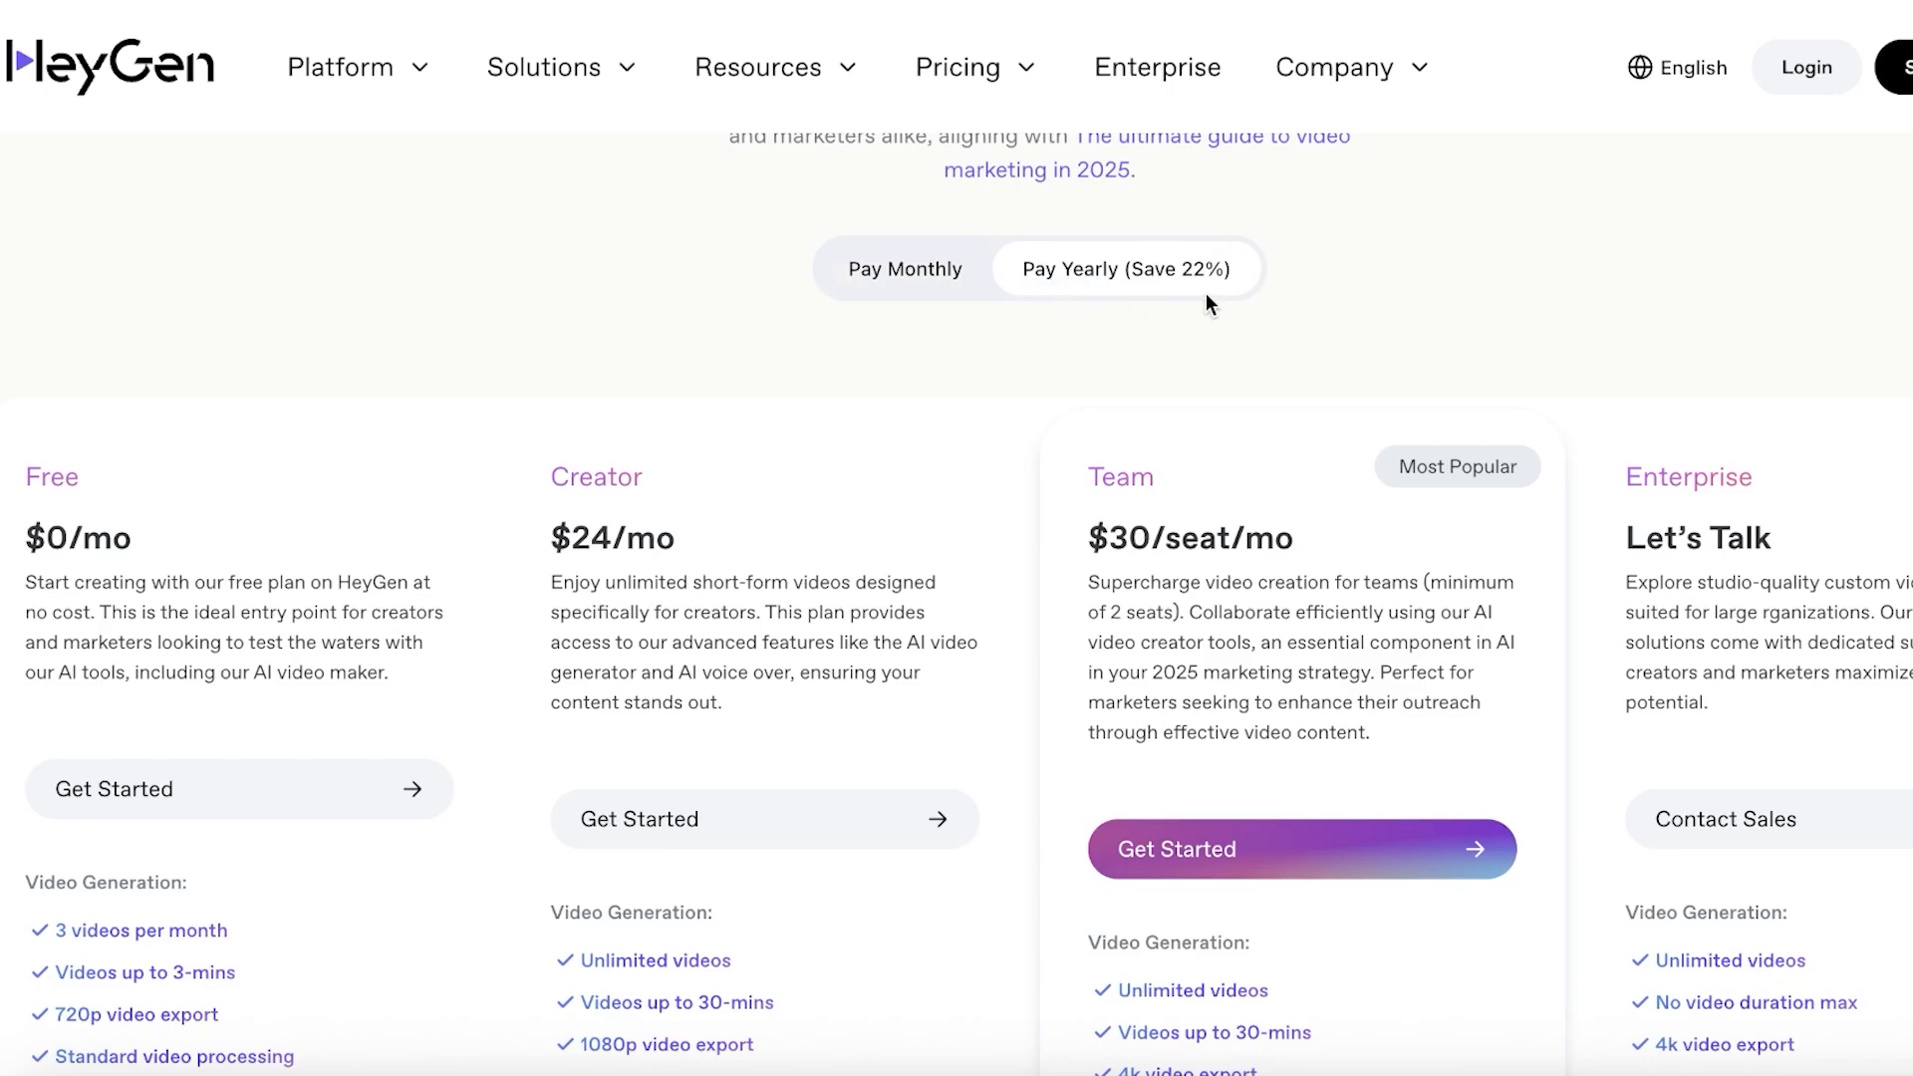
left_click(938, 289)
scroll(1380, 621, "down", 5)
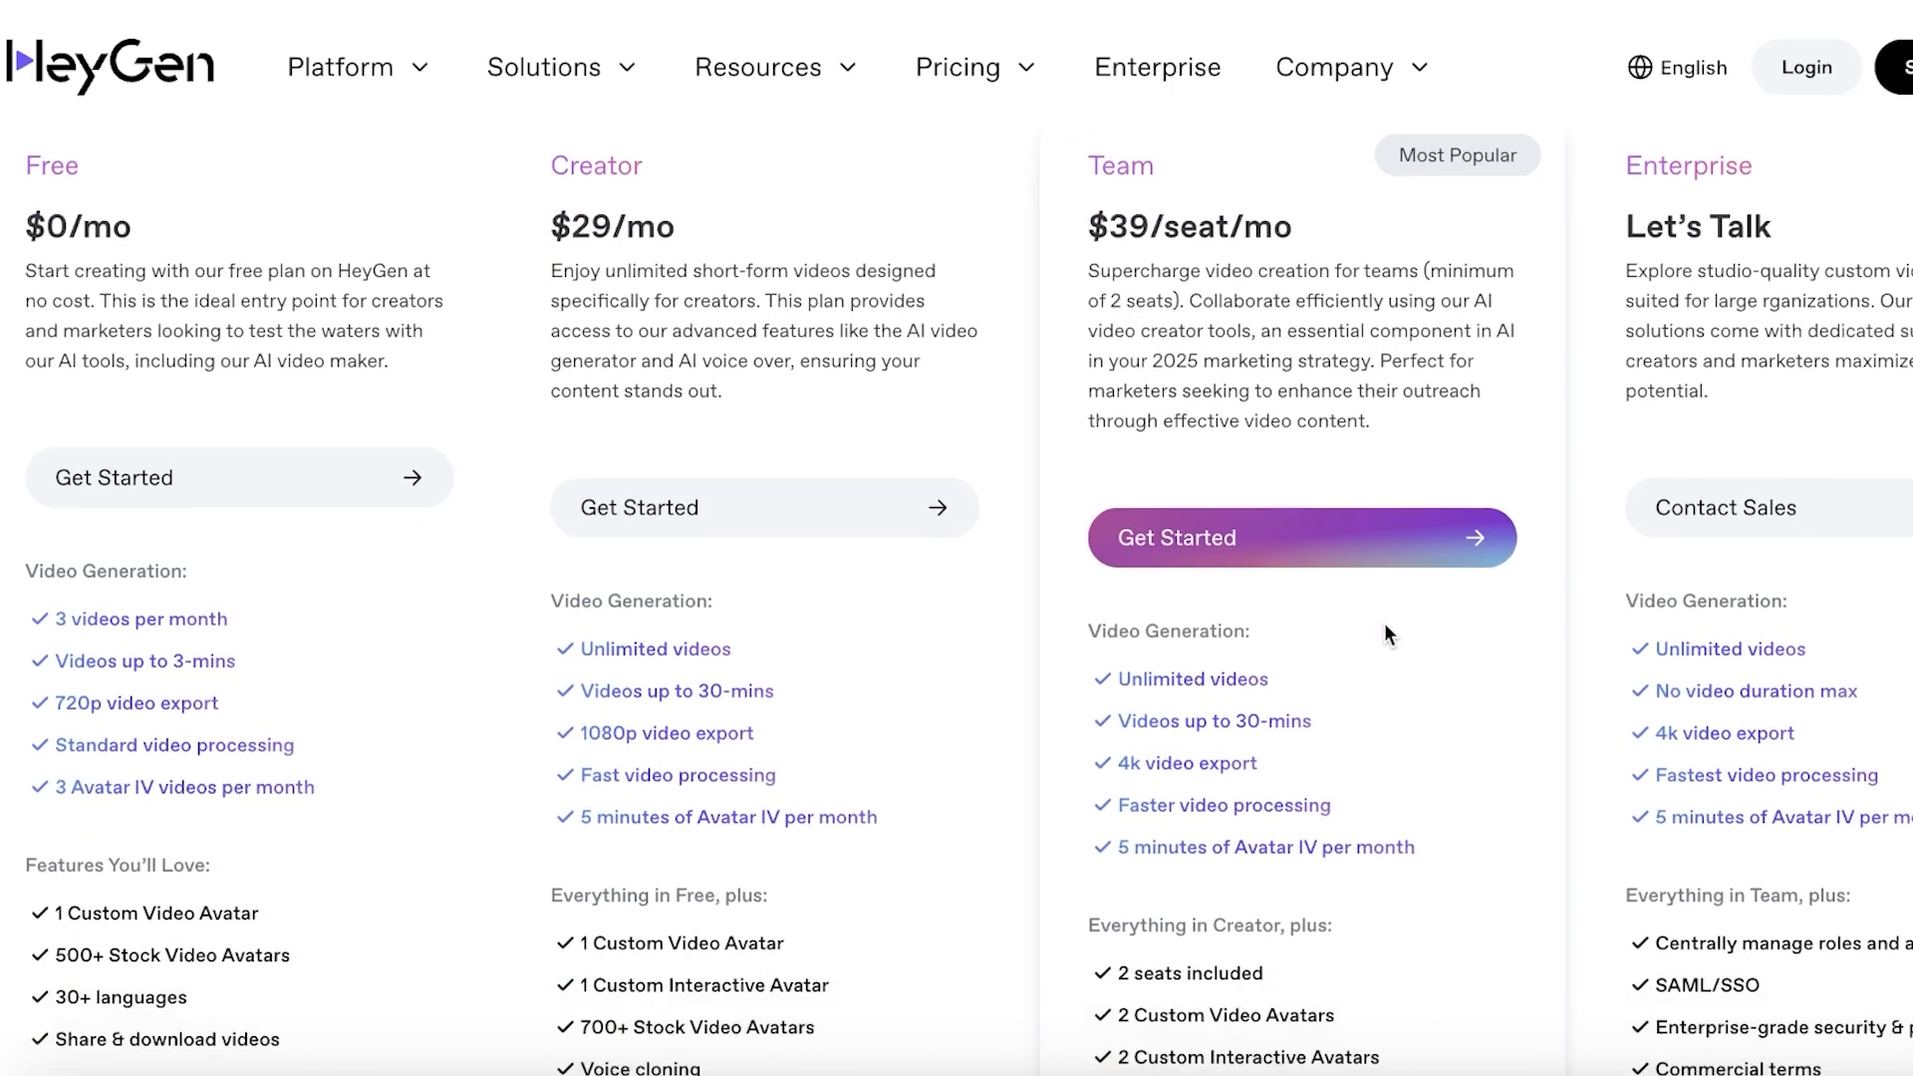
Step: Review the full feature lists of the four pricing plans, including custom avatars, voice cloning, watermark removal and team collaboration
scroll(1391, 641, "down", 2)
scroll(1287, 711, "up", 4)
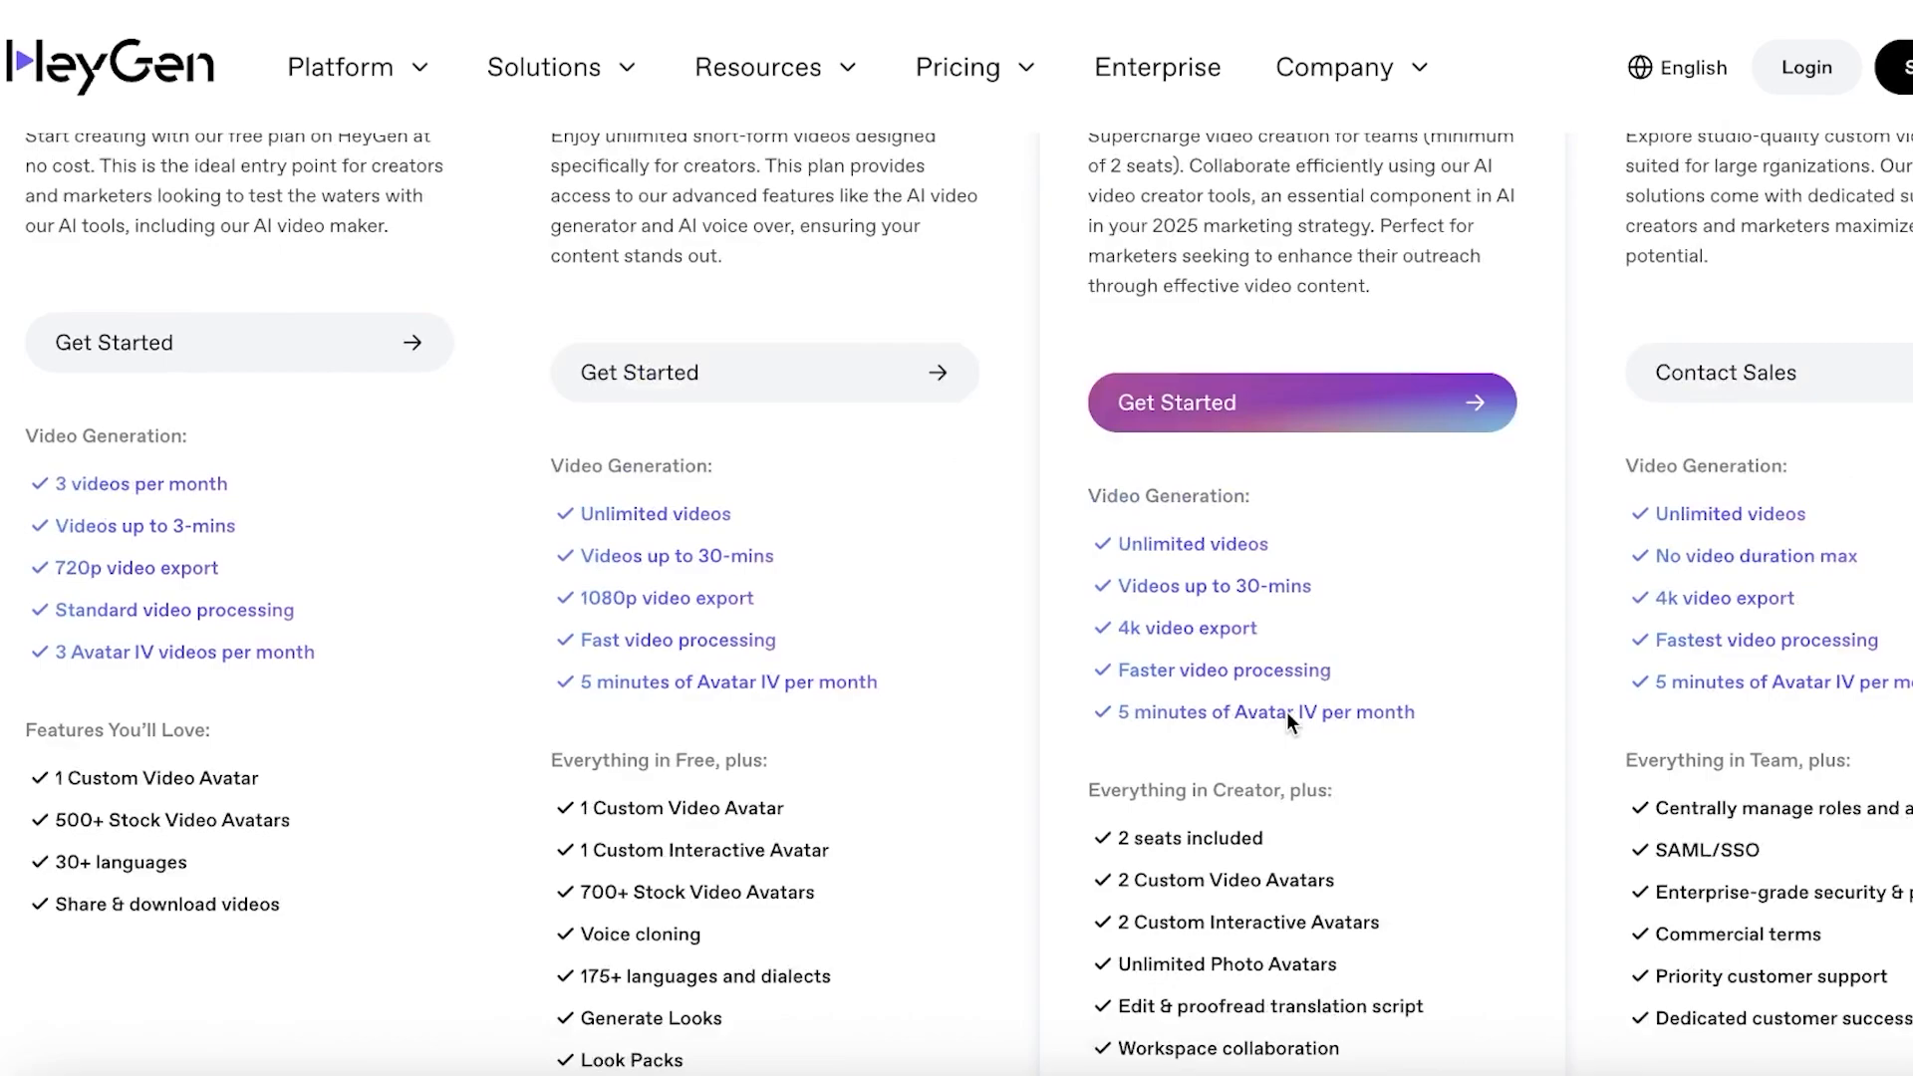
scroll(1351, 616, "down", 3)
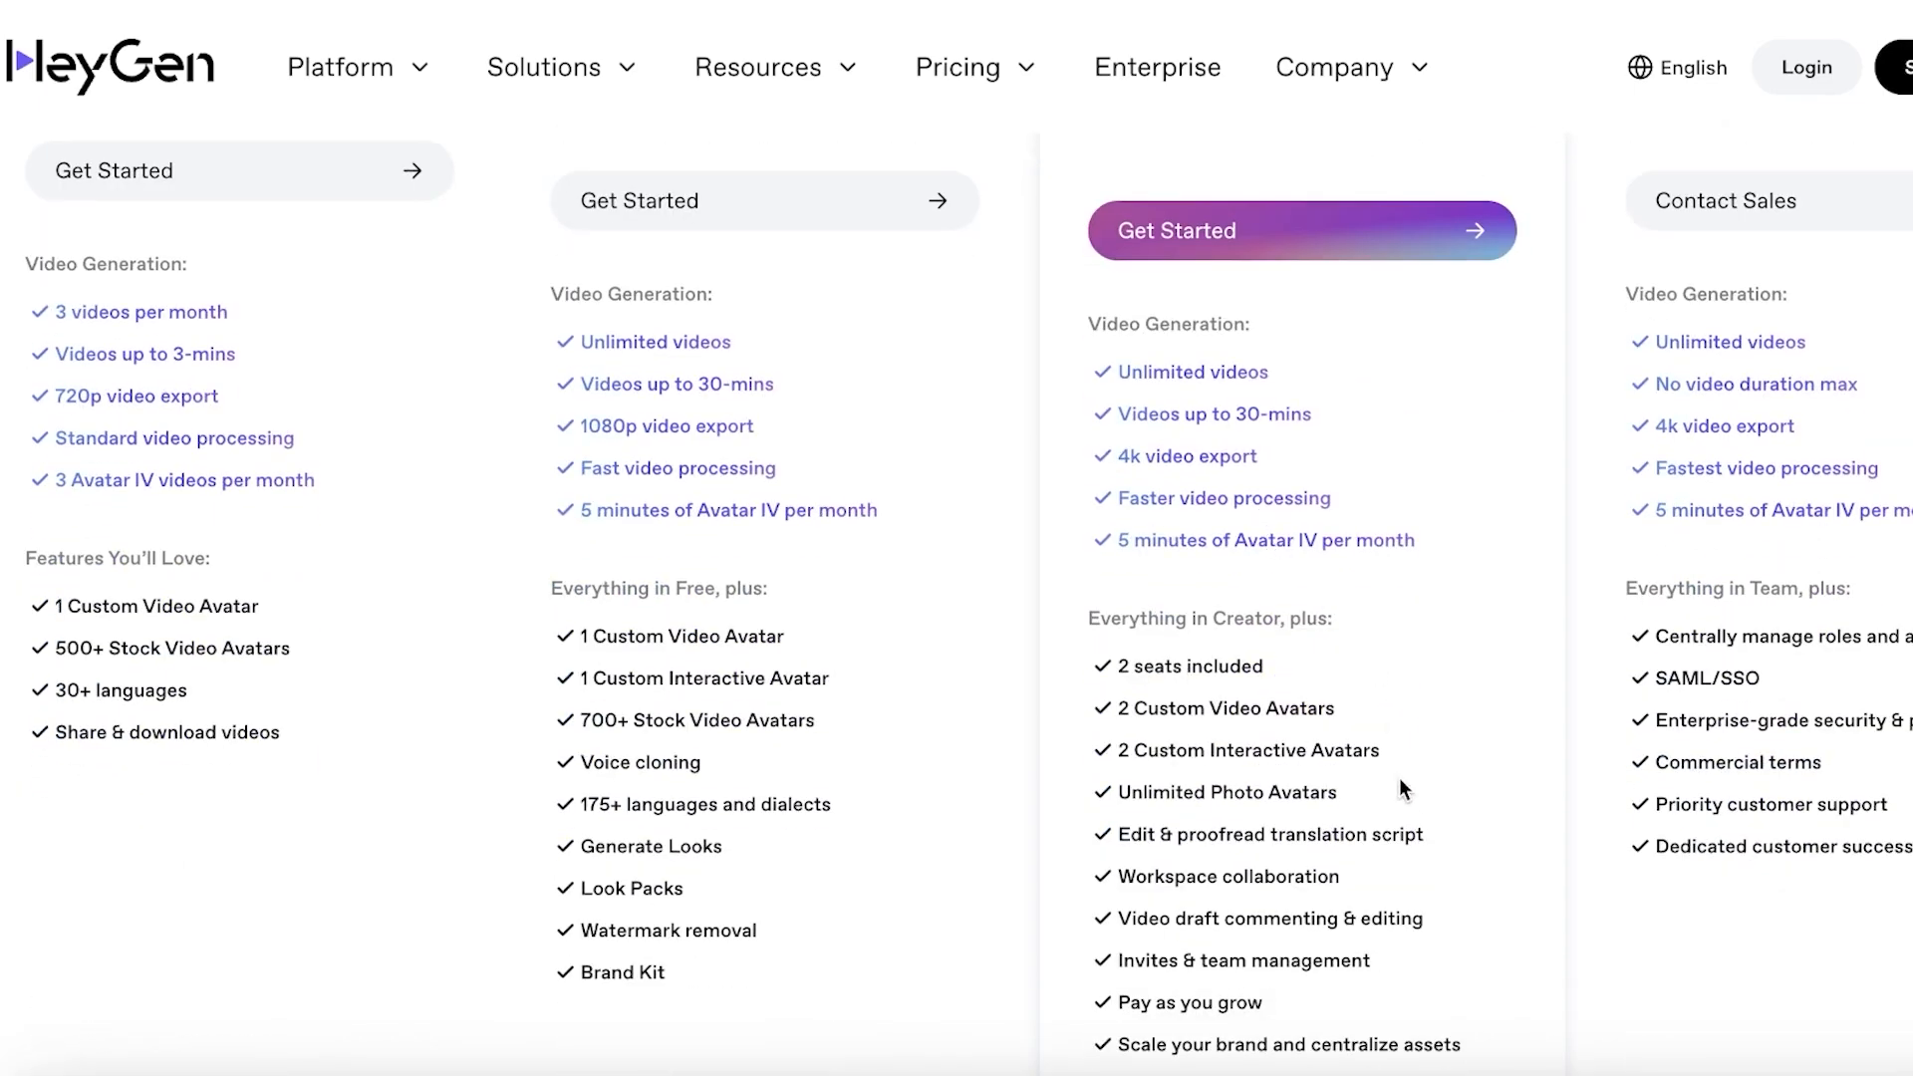
scroll(1406, 872, "down", 1)
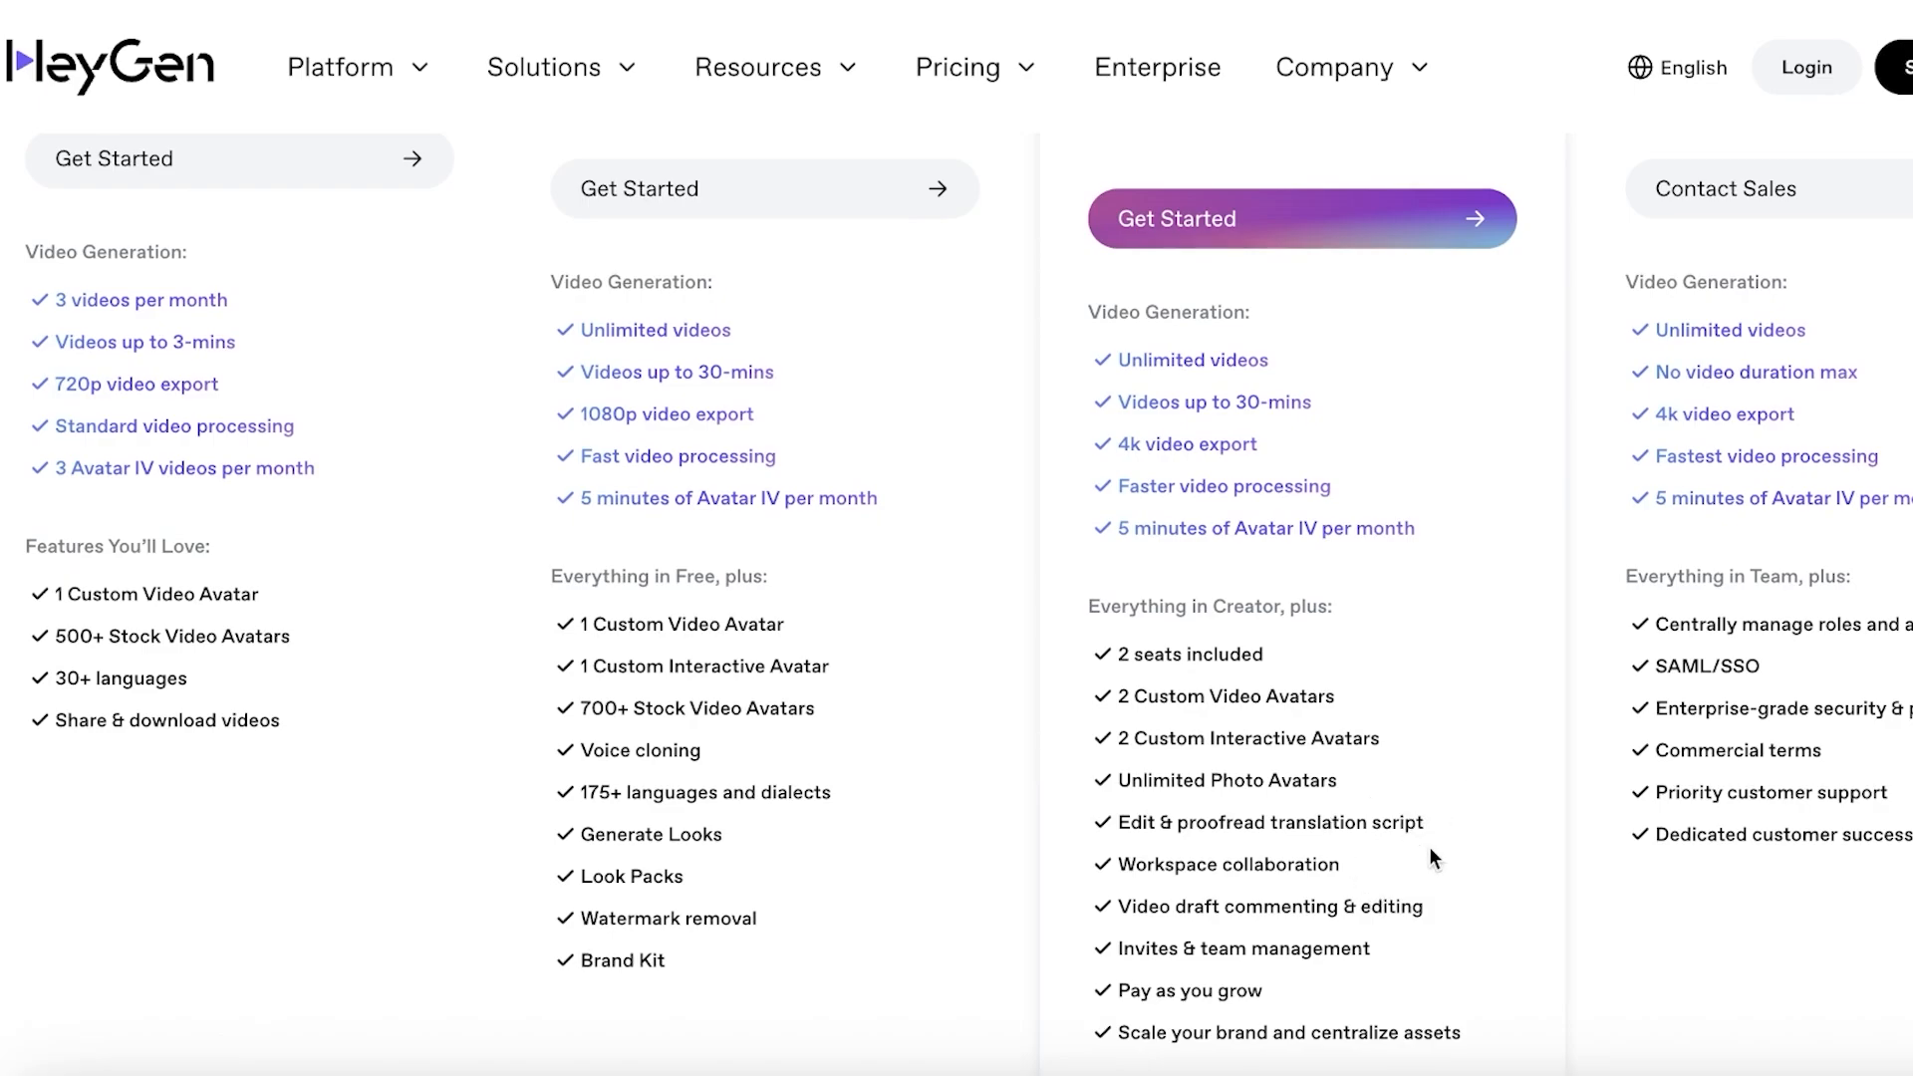
scroll(1426, 823, "up", 3)
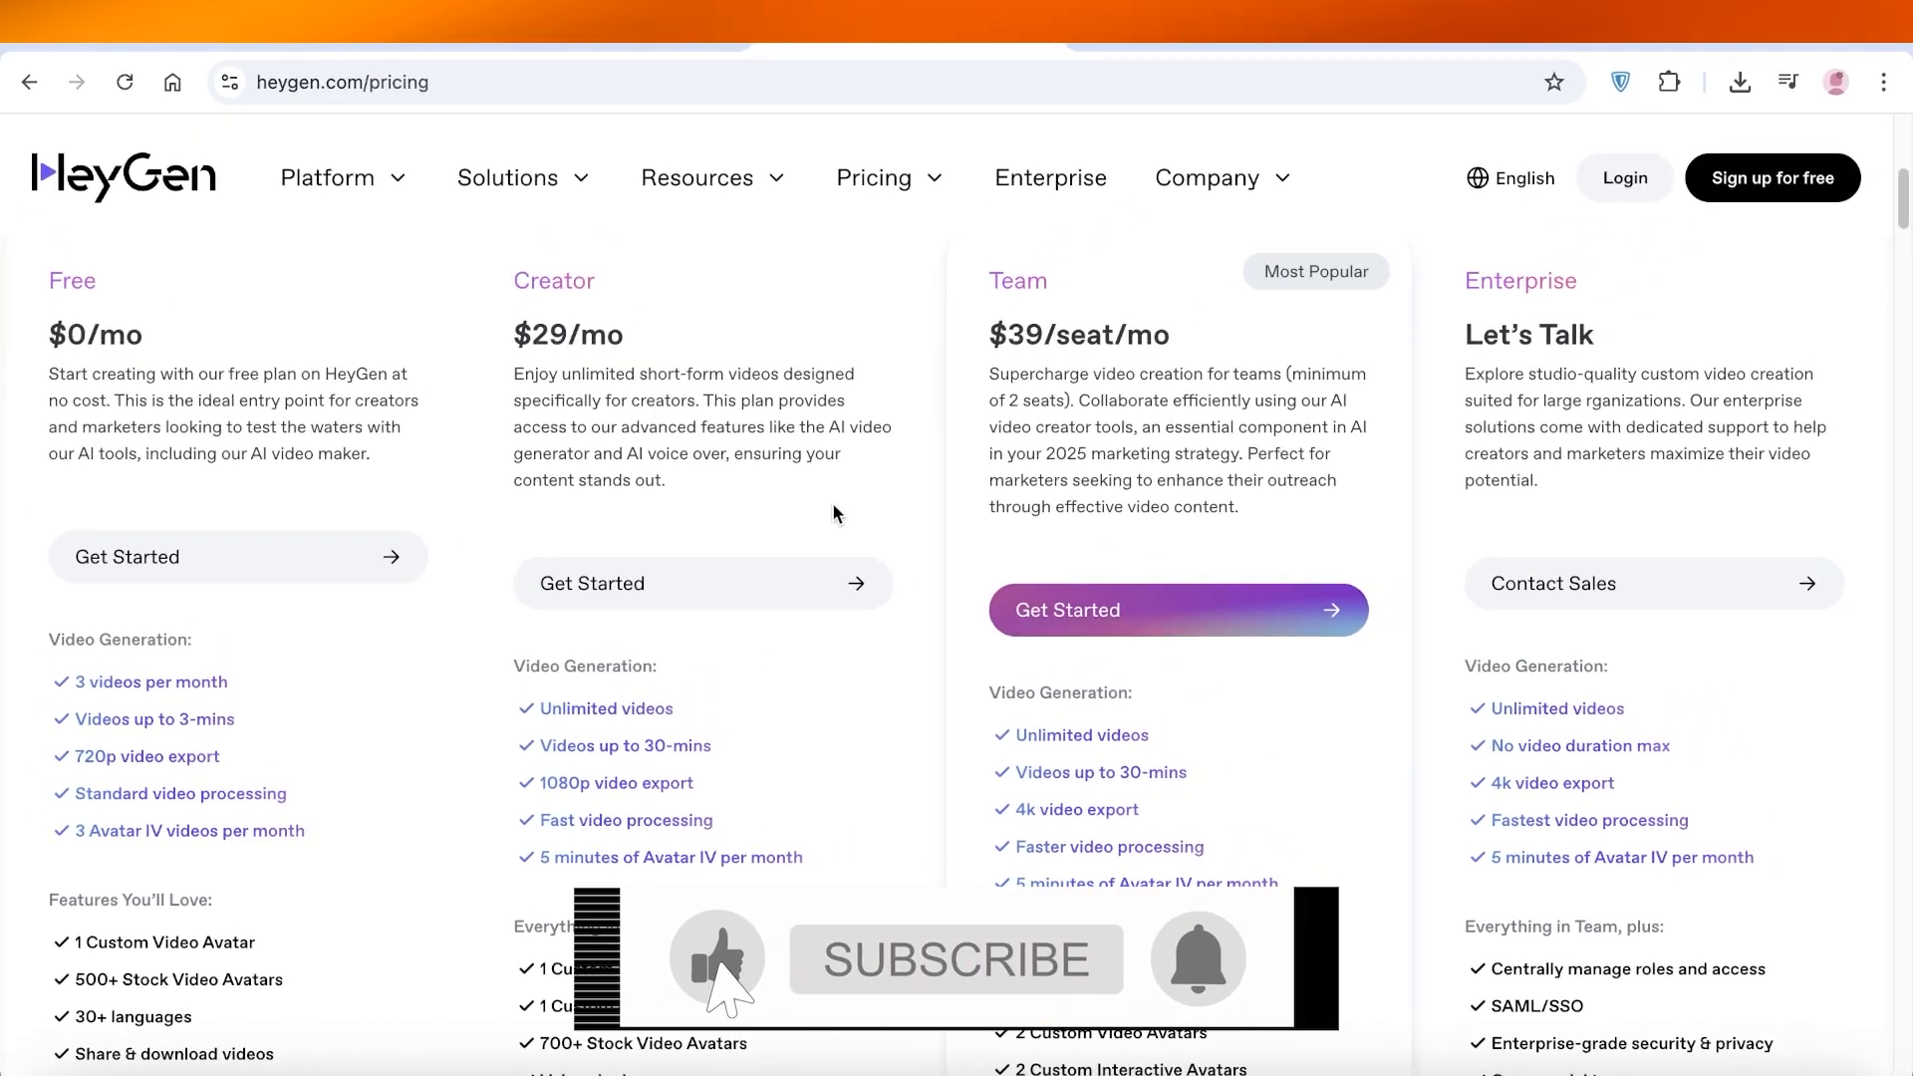
scroll(832, 512, "up", 3)
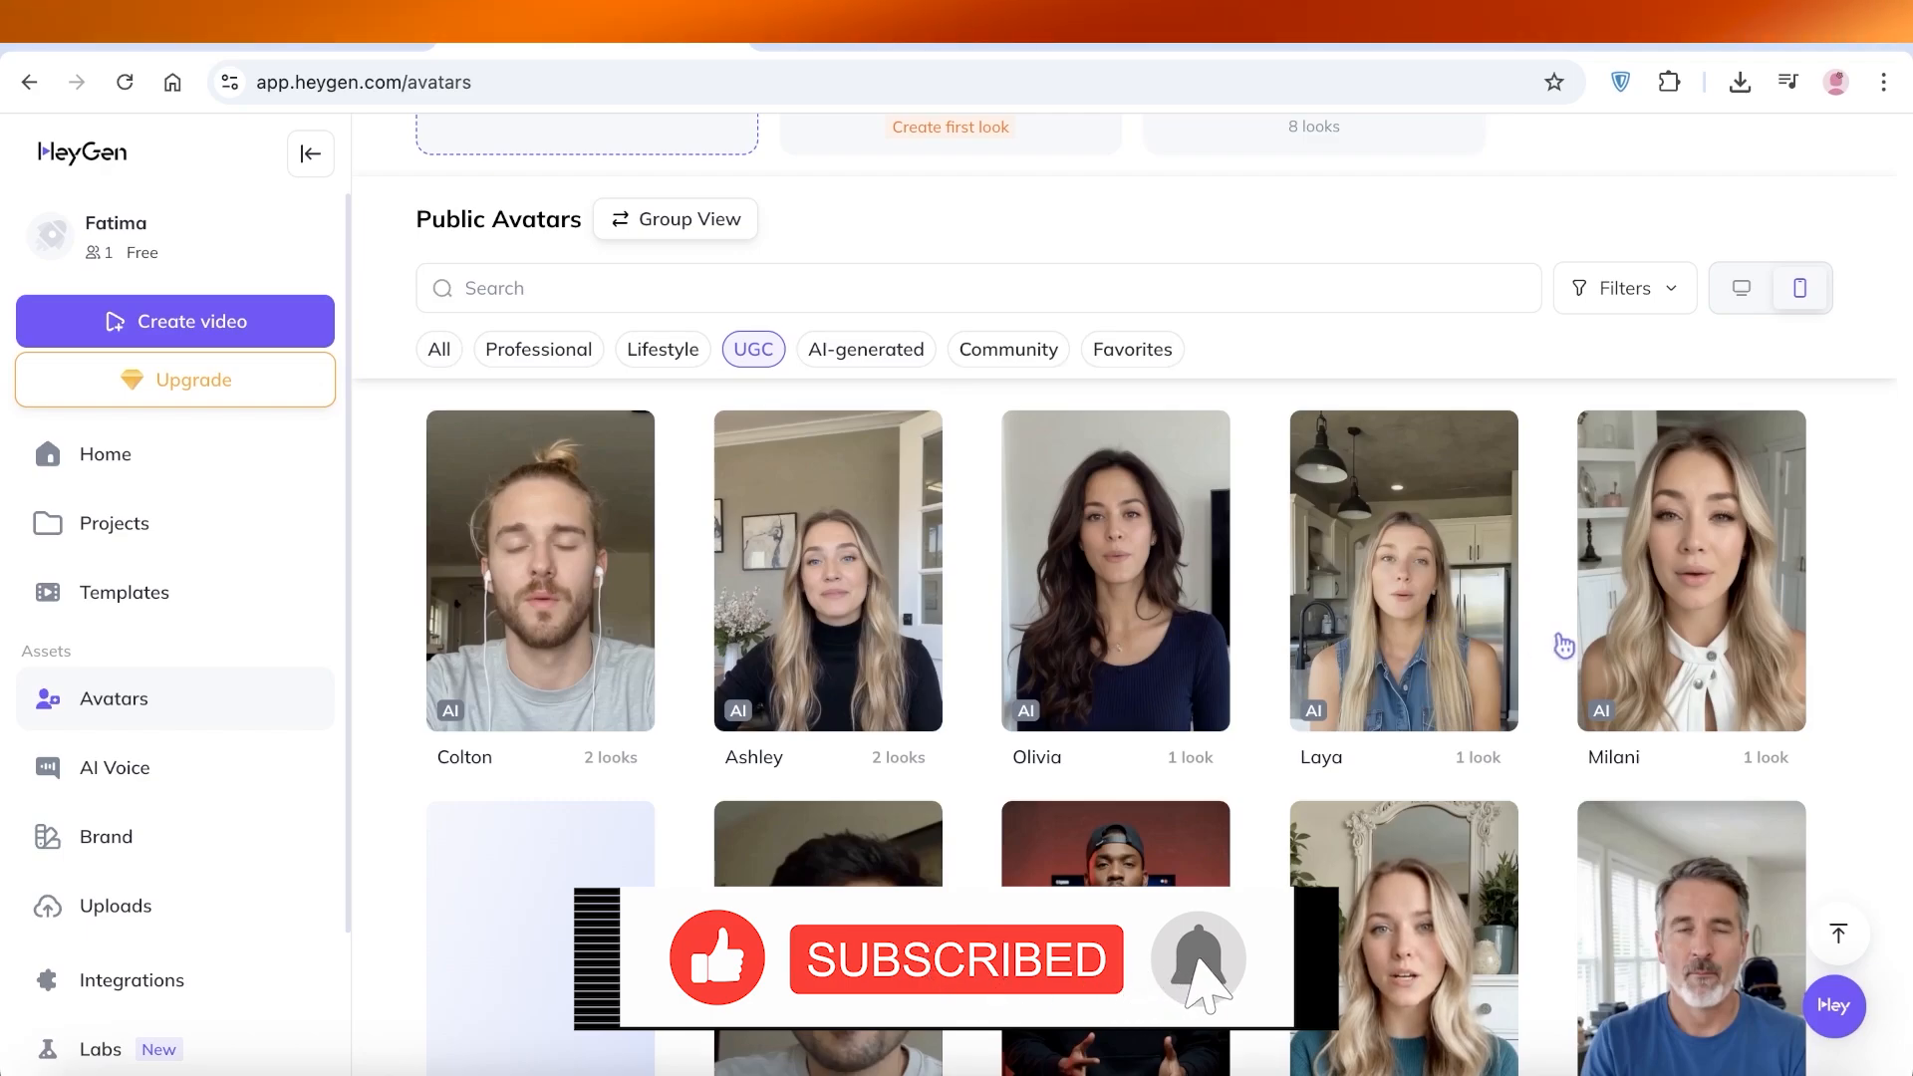